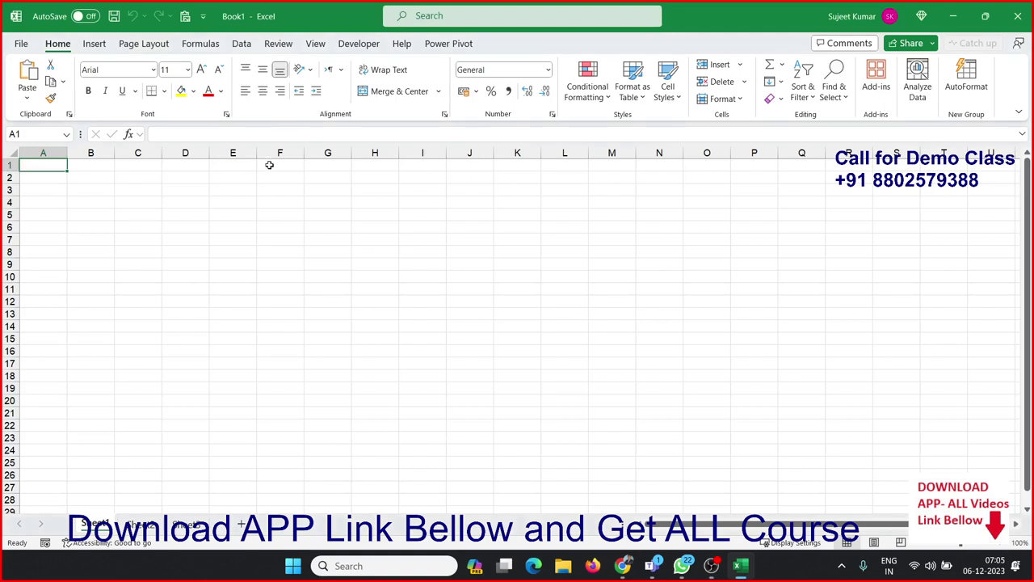
Show the Developer tab so the macro recording and editing commands are available
left_click(361, 45)
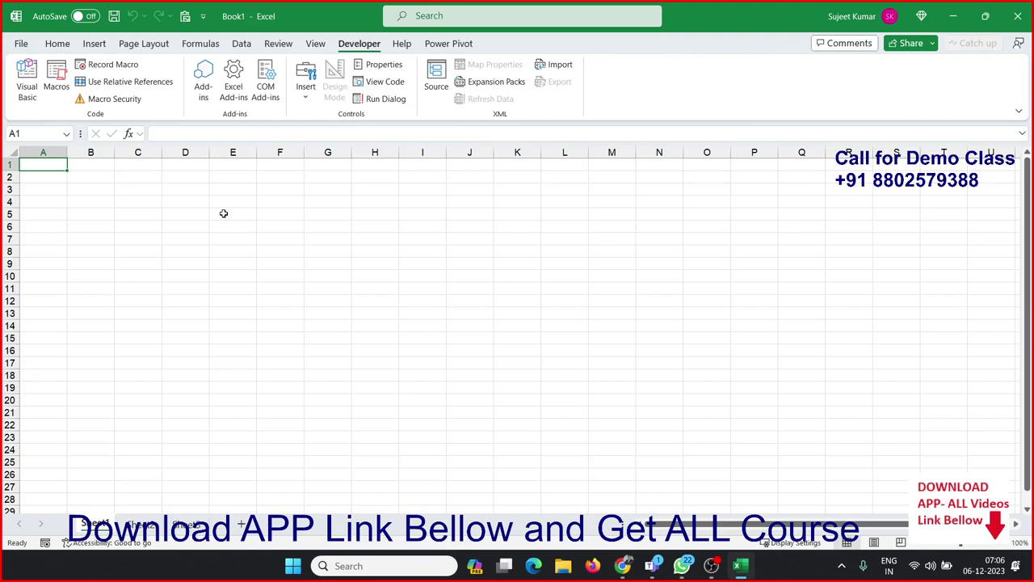
Record default-named Macro1 typing Name, City and Amt into A1, B1 and C1, then stop
left_click(461, 263)
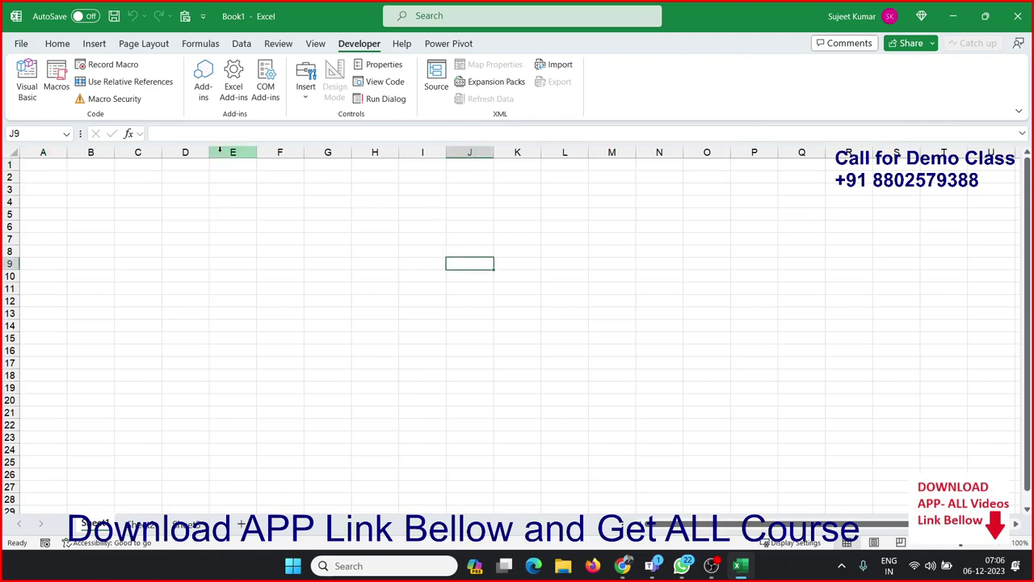
left_click(122, 70)
left_click(400, 348)
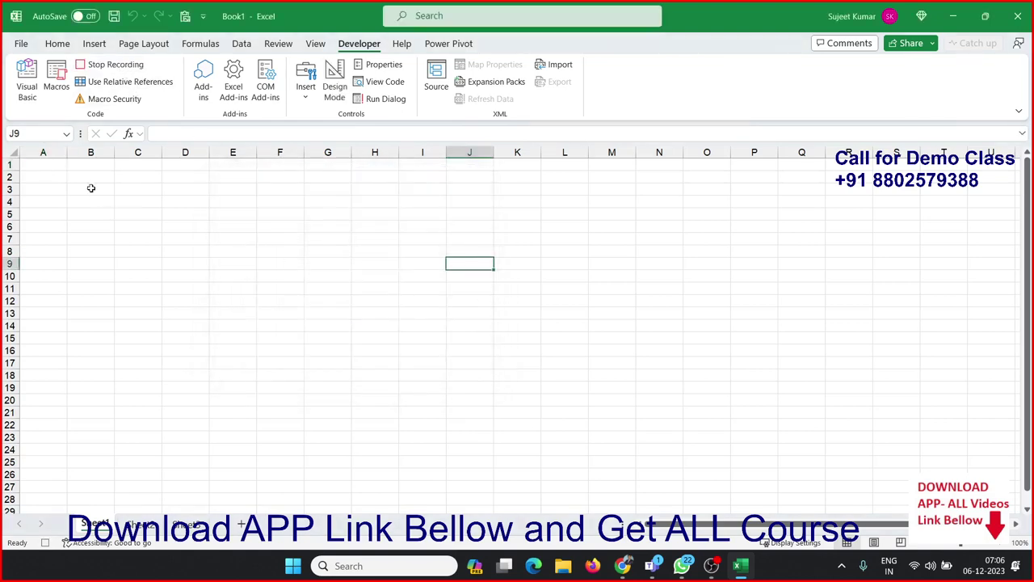
left_click(51, 164)
type("N")
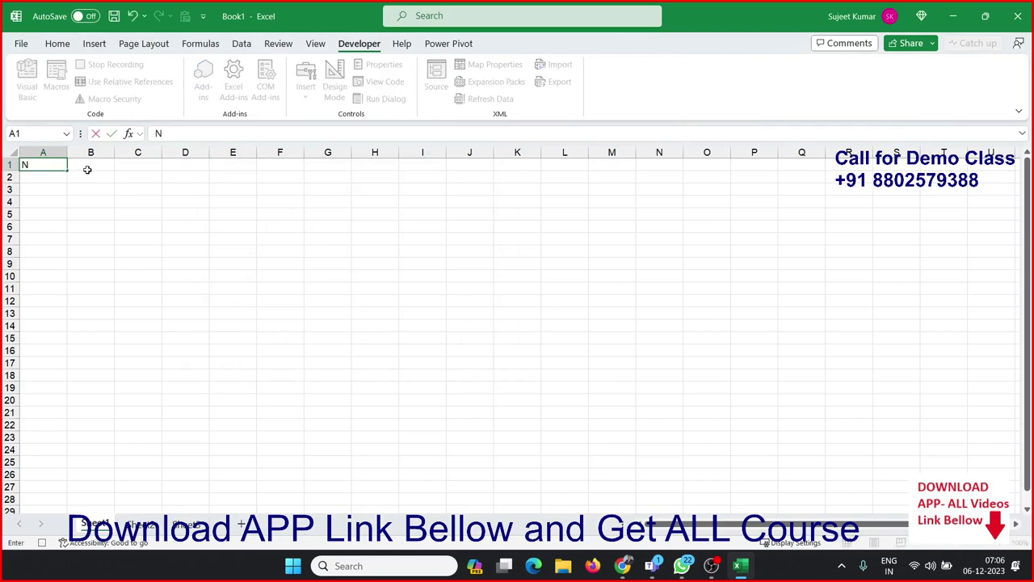
type("ame")
left_click(88, 168)
type("C")
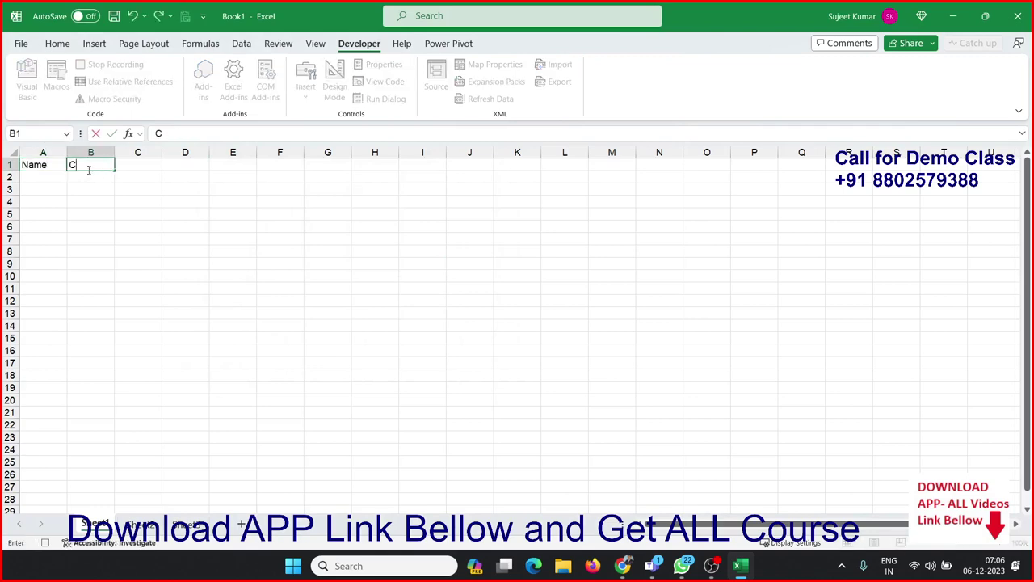
type("ity")
key("Tab")
type("Am")
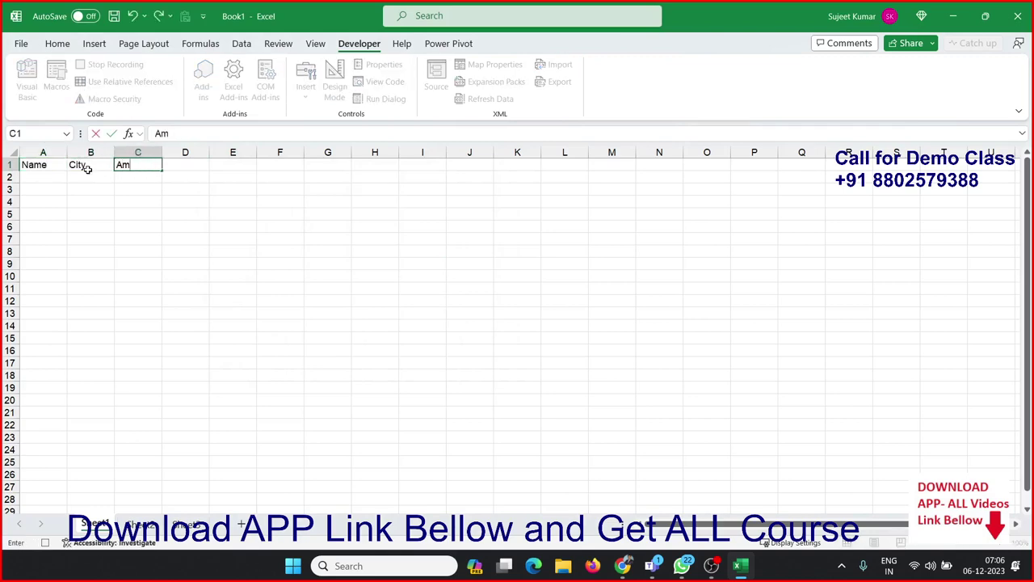
type("t")
left_click(151, 198)
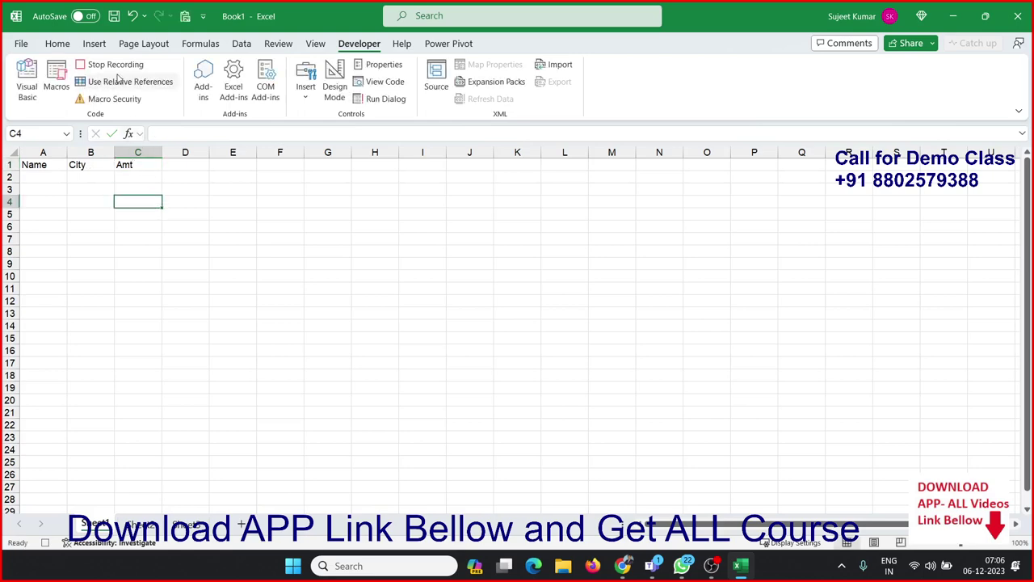
left_click(111, 65)
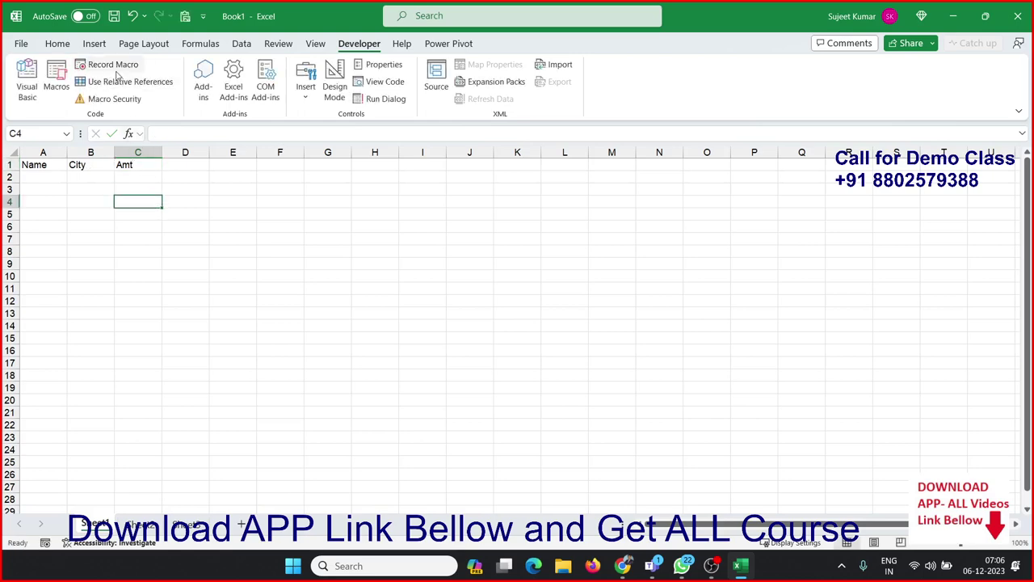
Open the VBA editor and display Module1's code
left_click(34, 91)
left_click(92, 29)
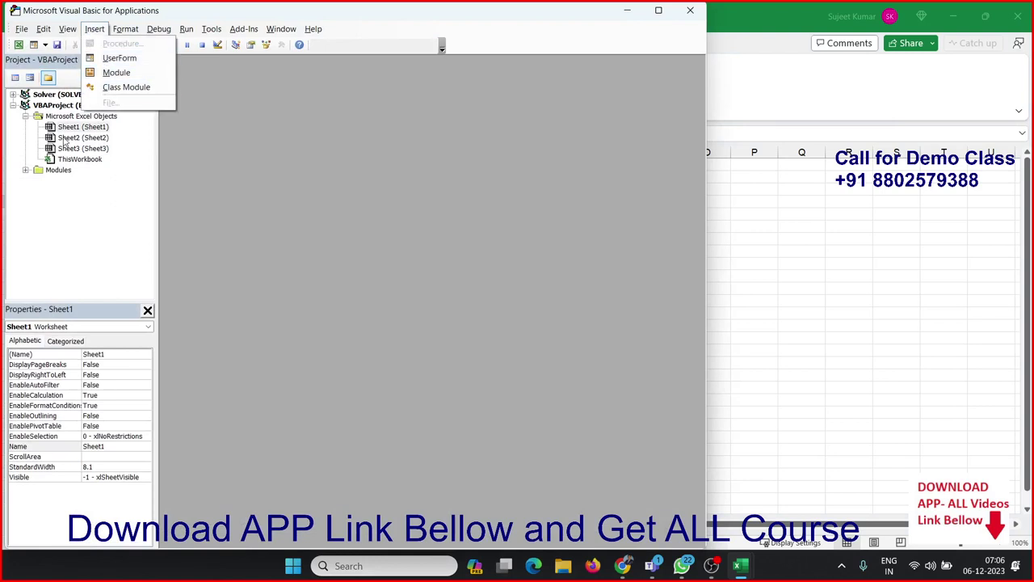
left_click(68, 170)
double_click(68, 171)
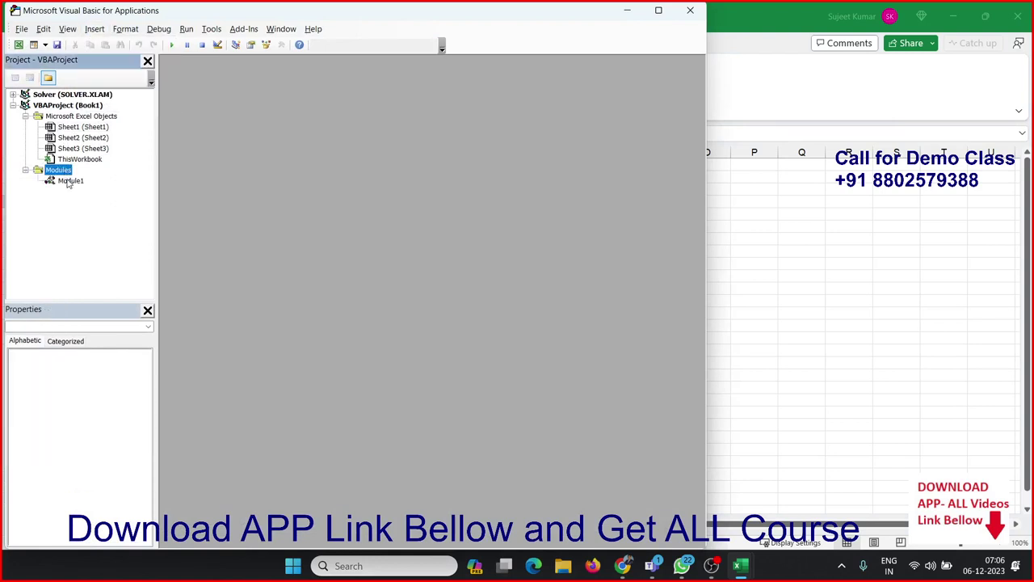
double_click(69, 181)
Add Sub rr() with the line Range("A1").Value = "Name"
left_click(250, 341)
type("s")
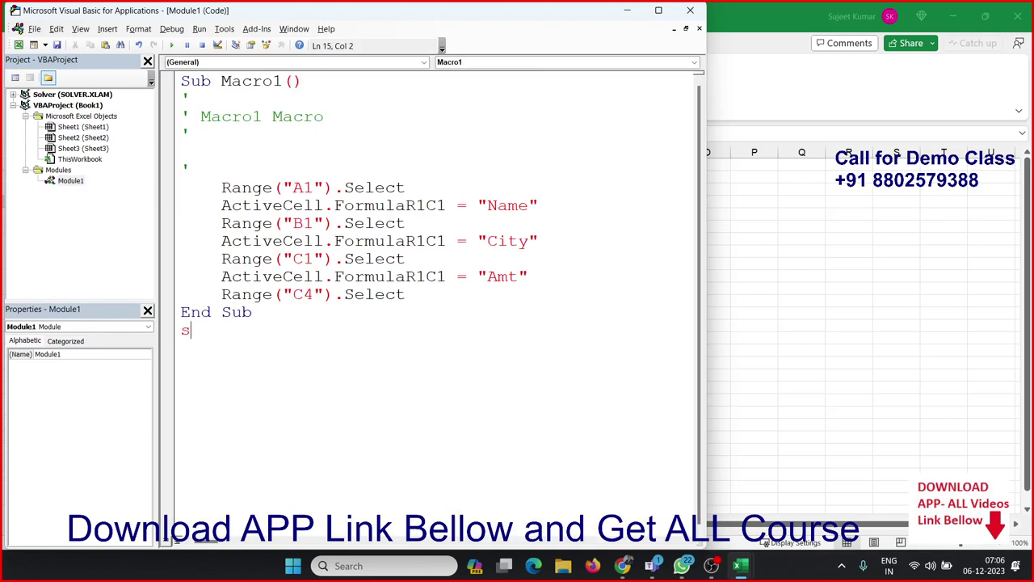
type("ub ")
type("rr")
type("()")
key("Return")
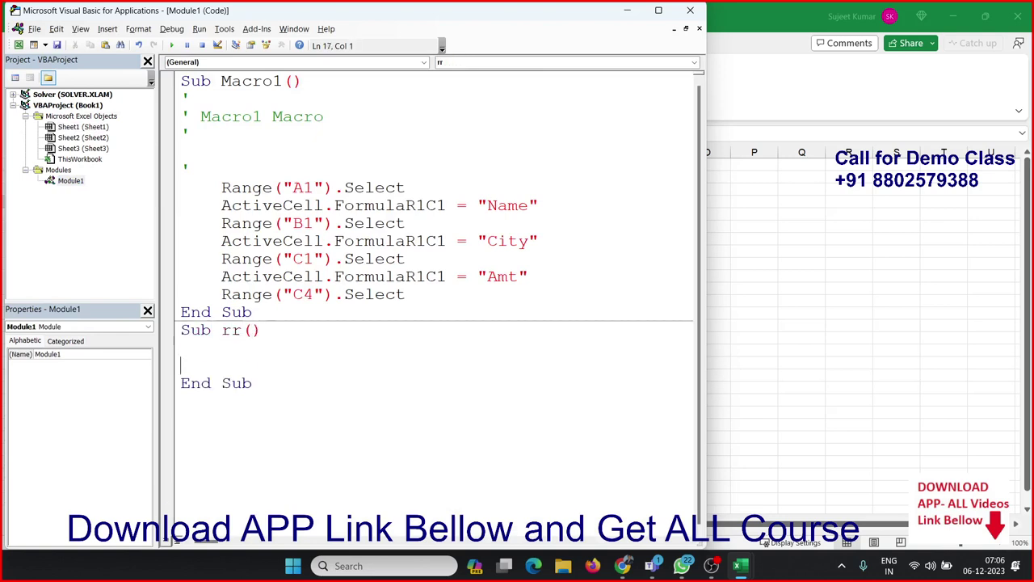
key("Return")
left_click(181, 348)
type("range")
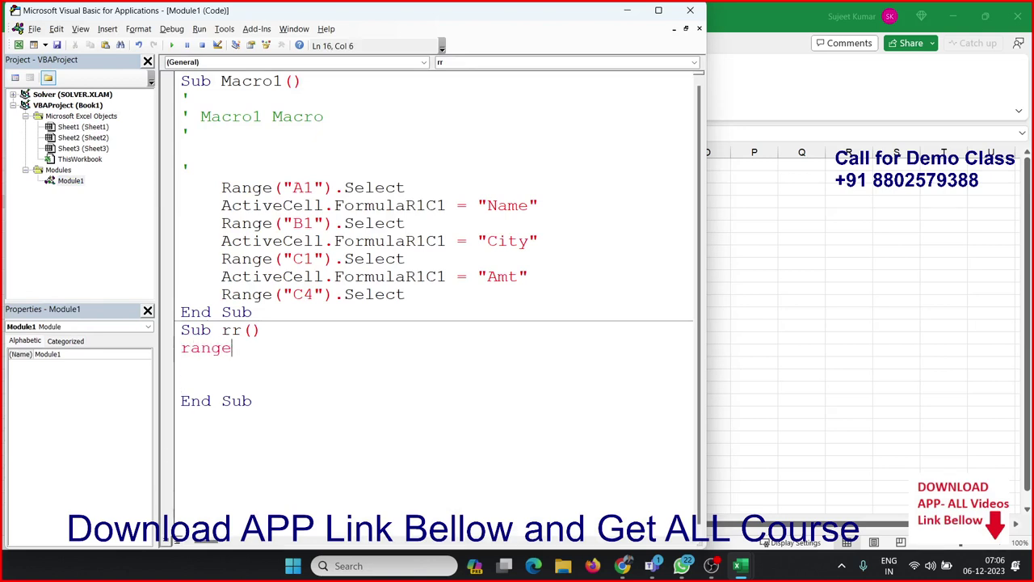
type("(\"A1")
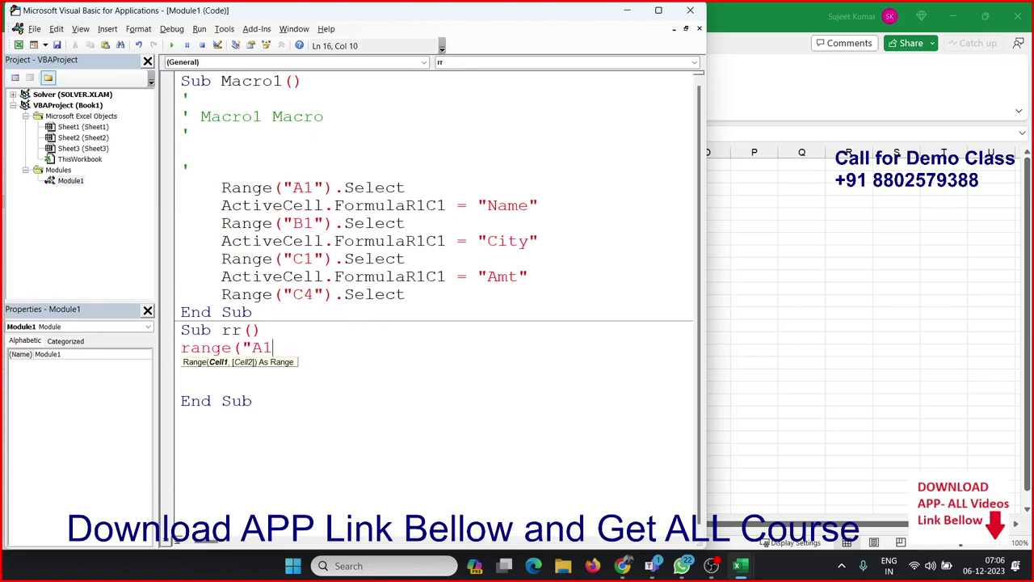
type("\").v")
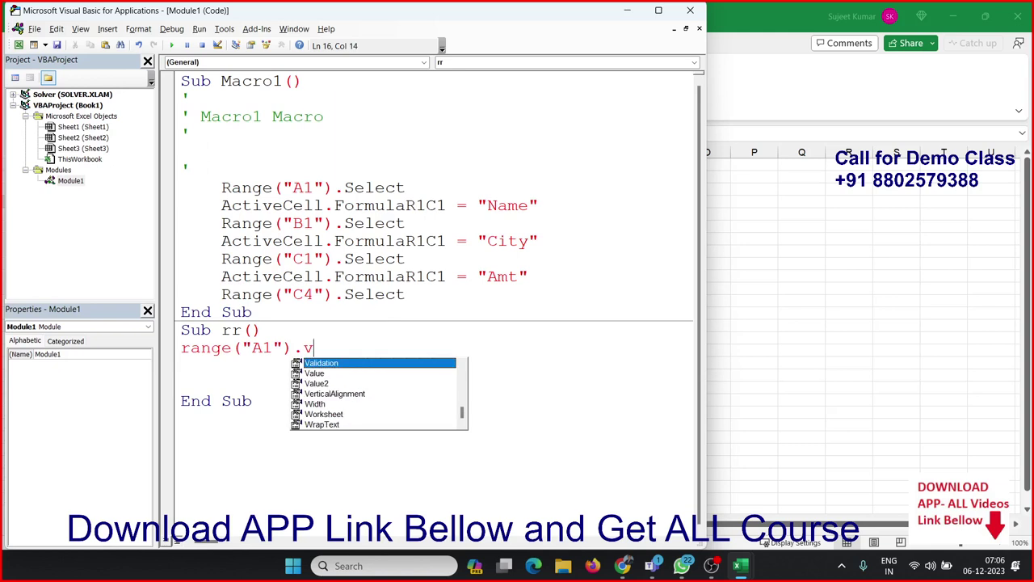
key("Down")
key("Tab")
type("=\"")
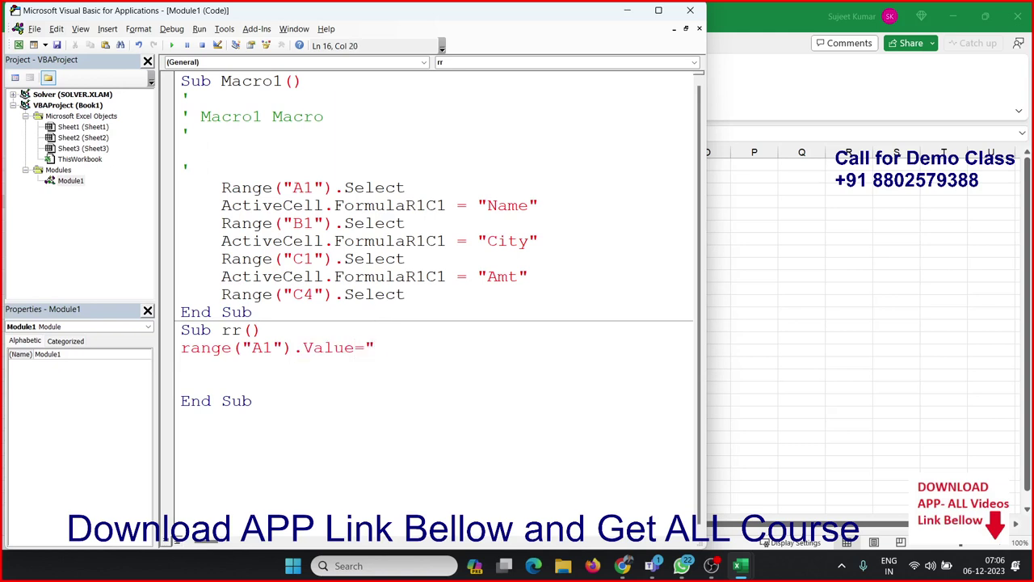
type("NAme")
key("BackSpace")
key("BackSpace")
key("BackSpace")
type("a")
type("me\"")
key("Return")
Duplicate the A1 line twice and change the copies' references to B1 and C1
key("Up")
key("shift+Down")
key("ctrl+c")
key("ctrl+v")
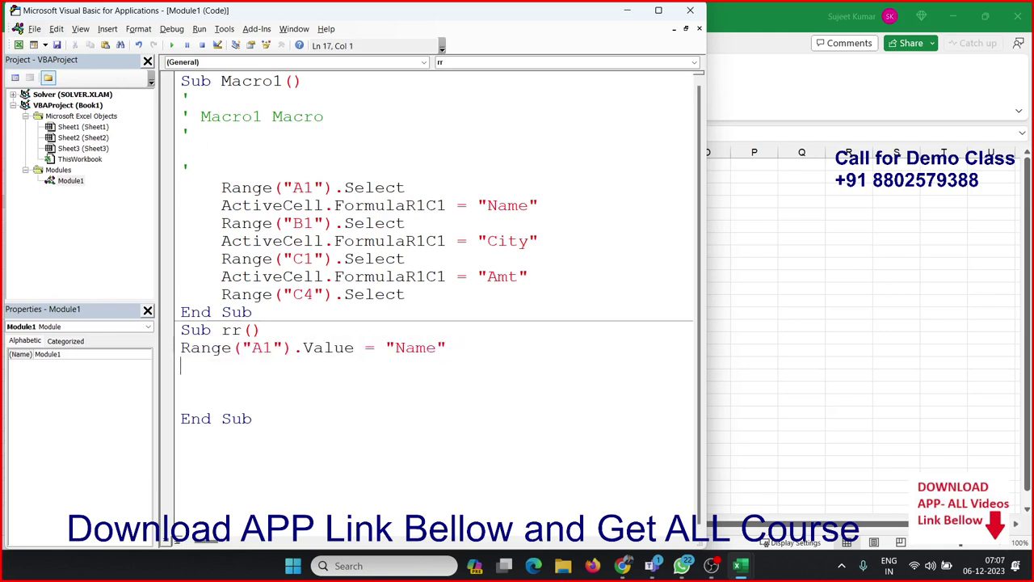
key("ctrl+v")
key("ctrl+v")
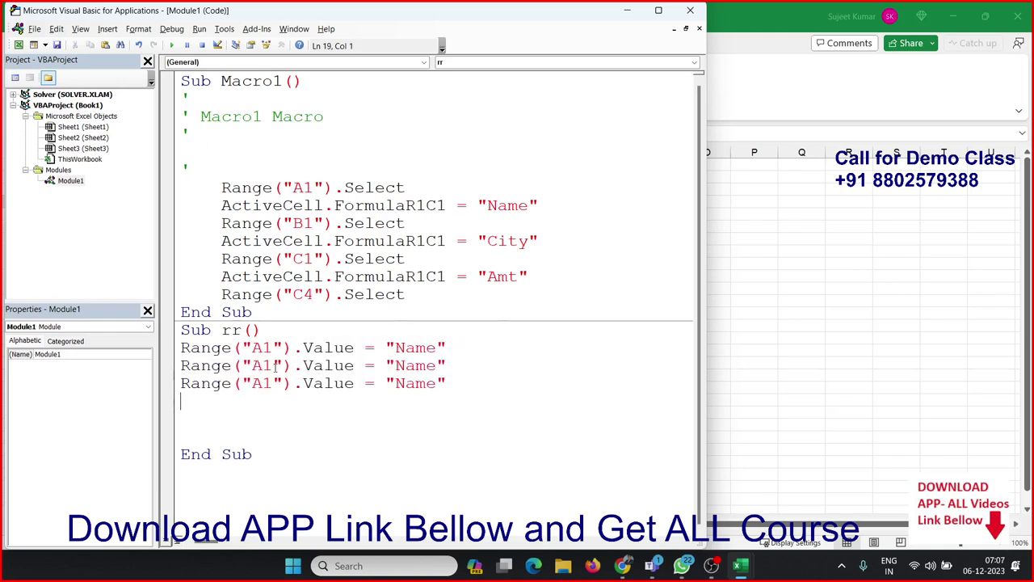
left_click(267, 365)
key("BackSpace")
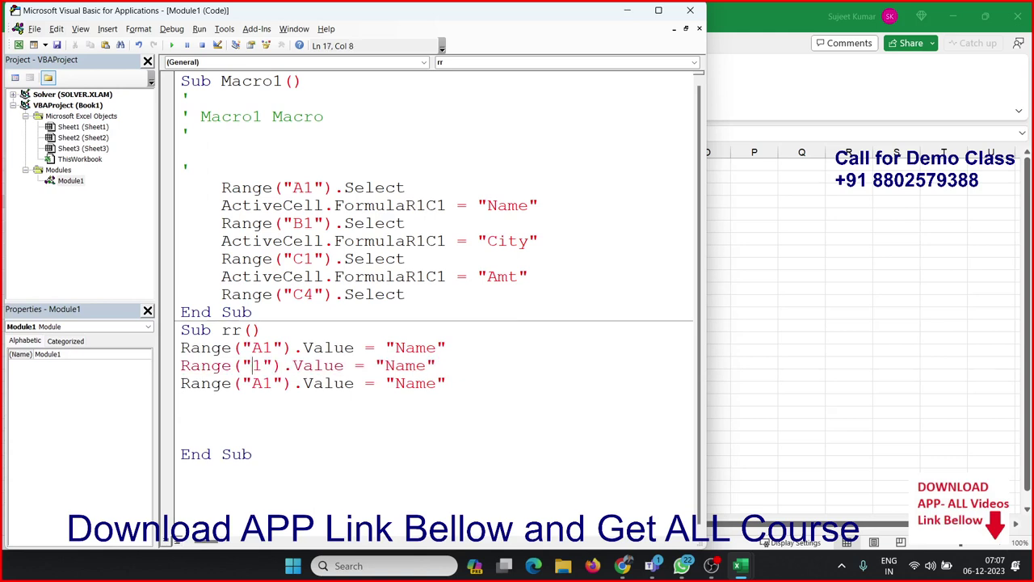
type("B")
key("Down")
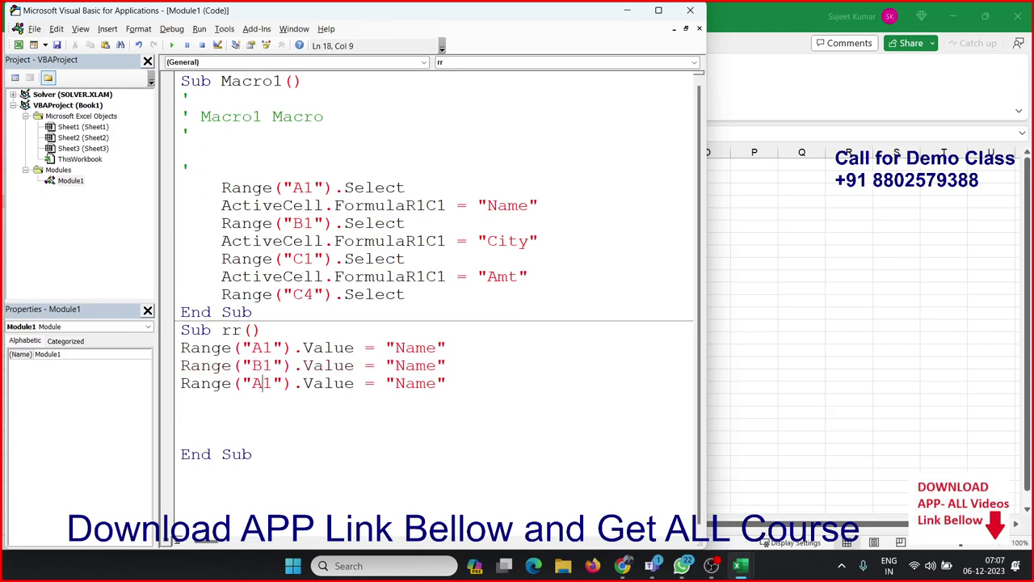
key("BackSpace")
type("C")
Change the B1 and C1 values to "City" and "Amt", then return to Excel
double_click(426, 366)
type("C")
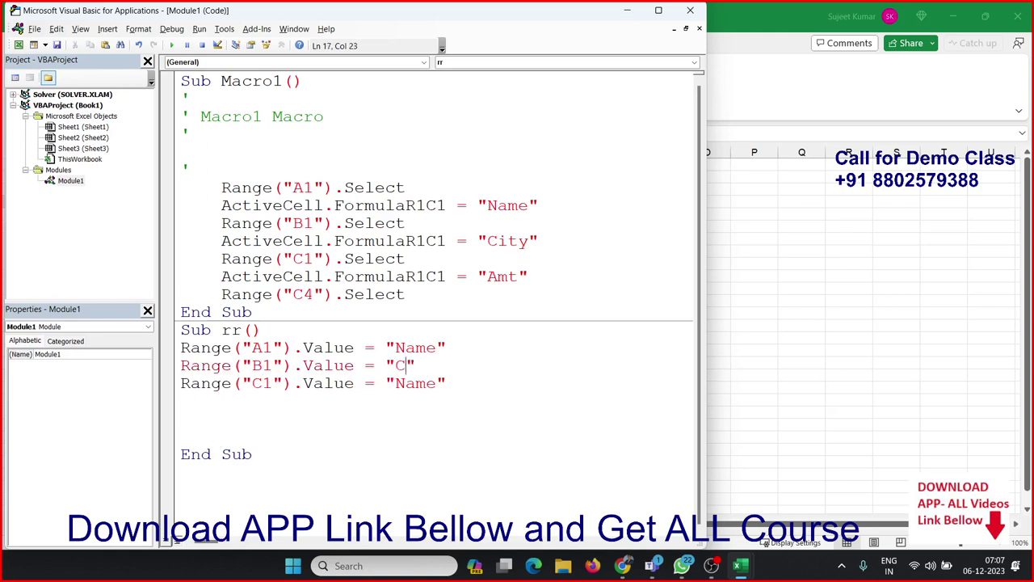
type("ity")
double_click(407, 384)
type("Amt")
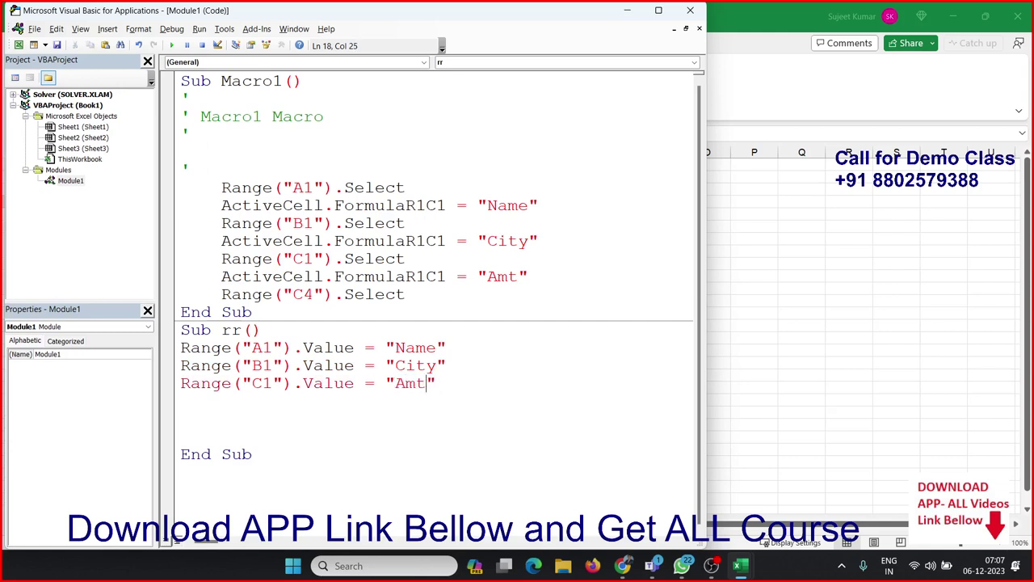
left_click(462, 408)
key("alt+F11")
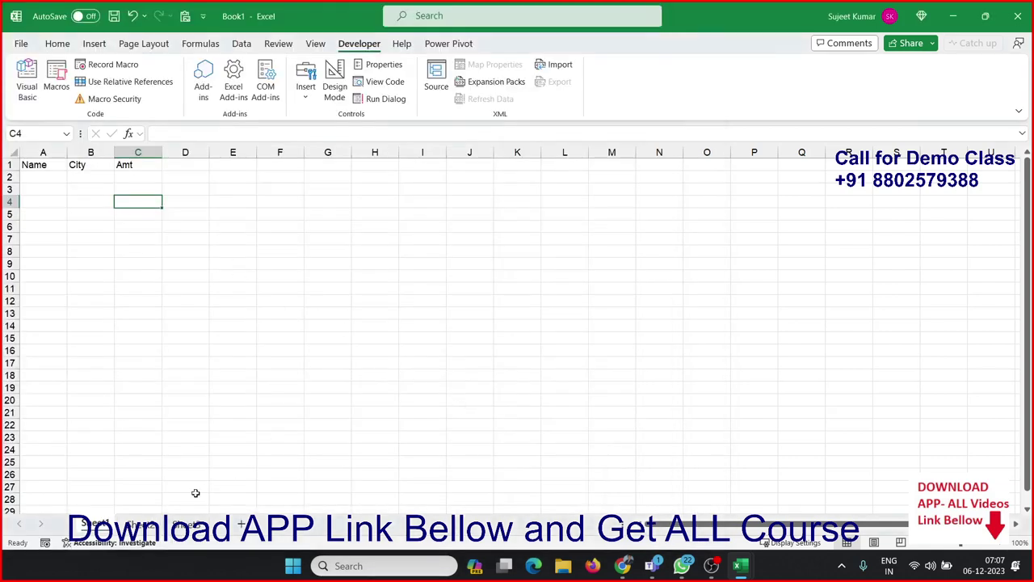
Run macro rr on Sheet2 to fill A1:C1 with Name, City, Amt, and compare with Sheet1
left_click(149, 526)
left_click(56, 85)
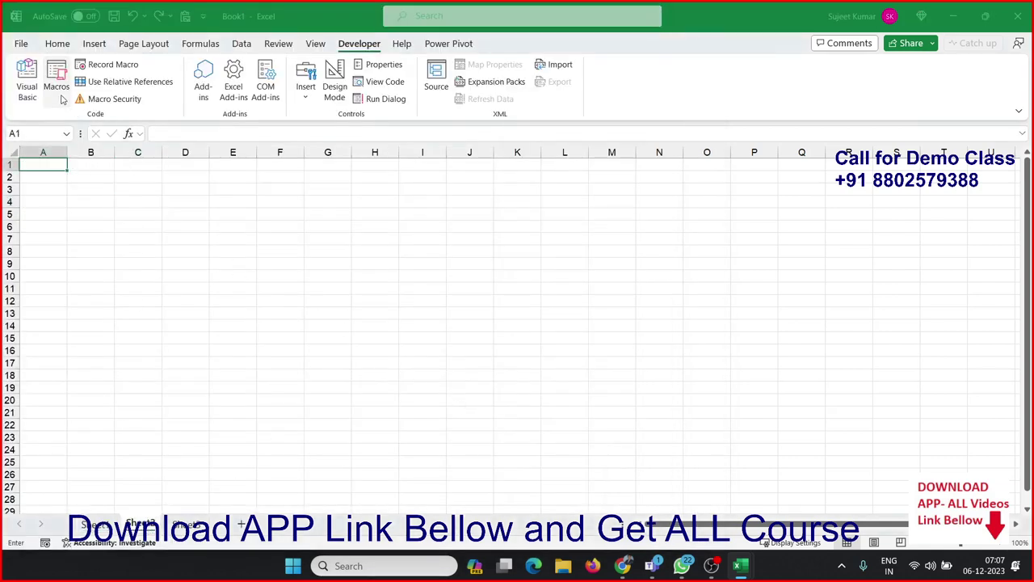
left_click(238, 207)
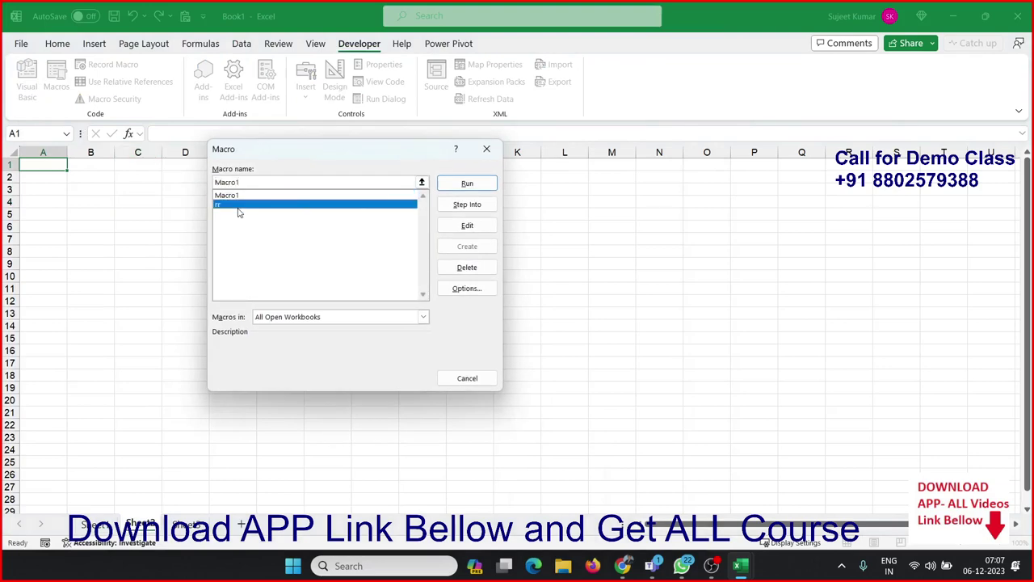
left_click(467, 184)
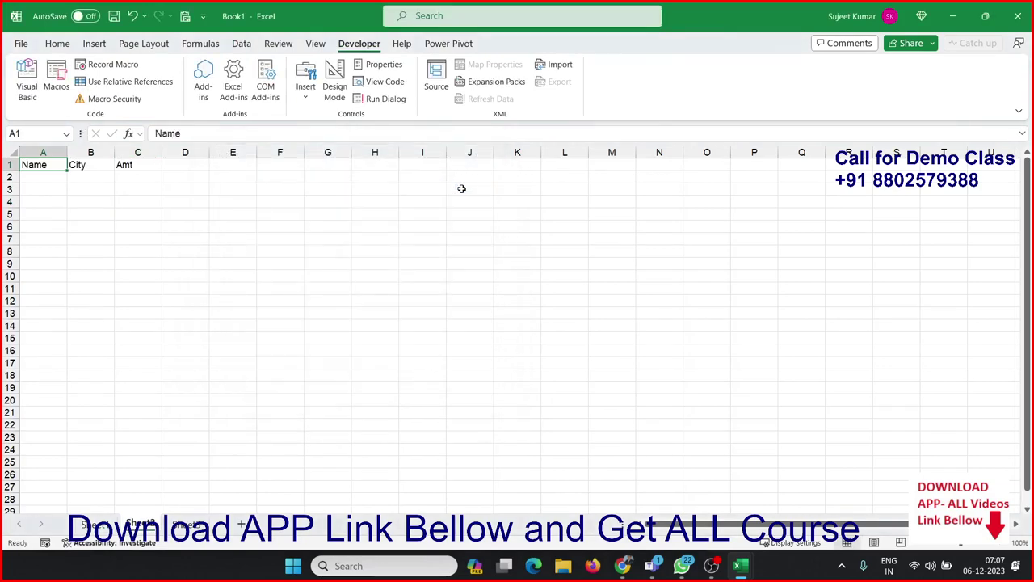
left_click(115, 521)
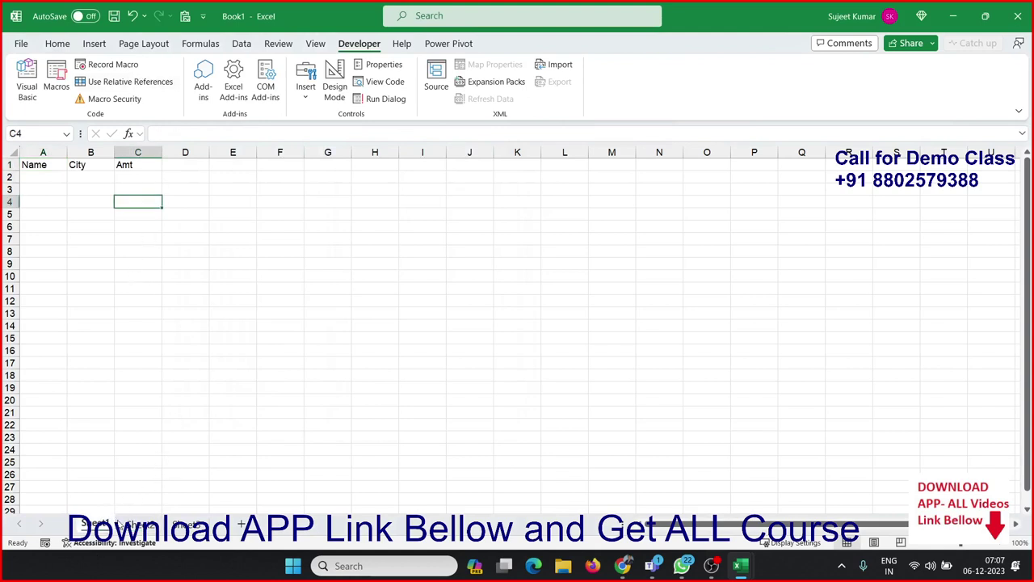
left_click(125, 524)
key("alt+F11")
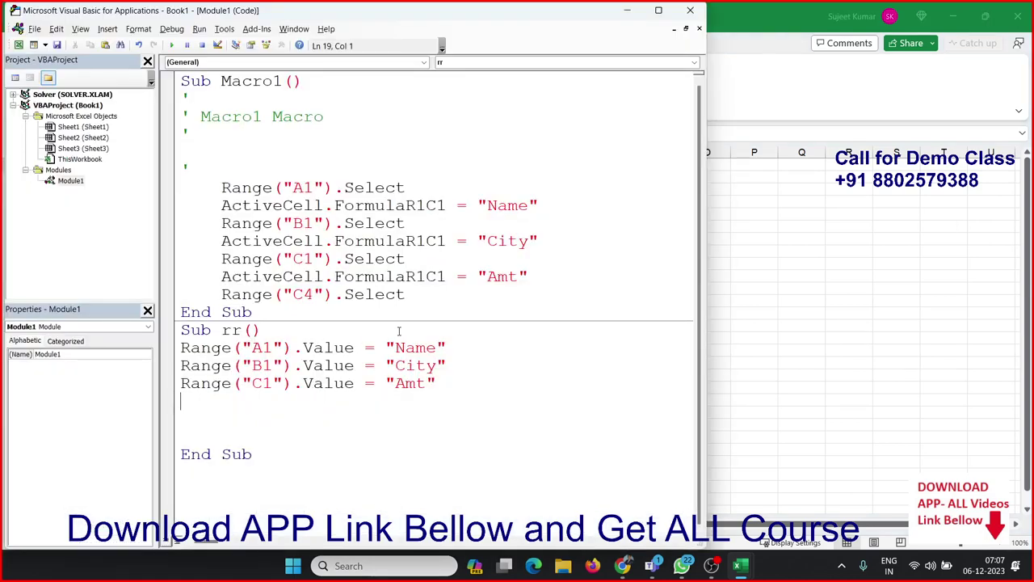
Highlight Macro1's recorded lines and rr's three Range value lines to compare them
left_click_drag(406, 294, 250, 171)
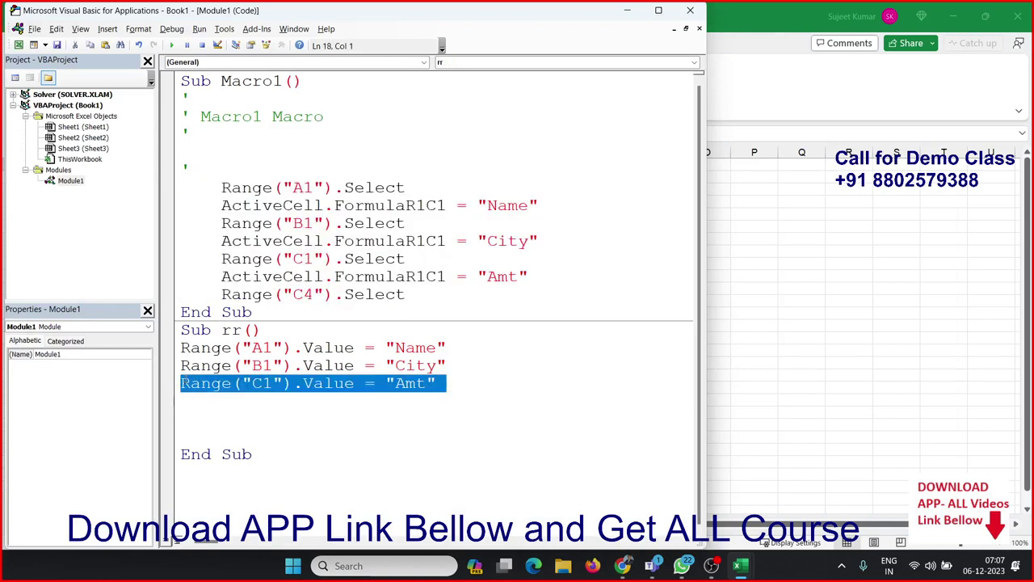
left_click_drag(292, 401, 175, 358)
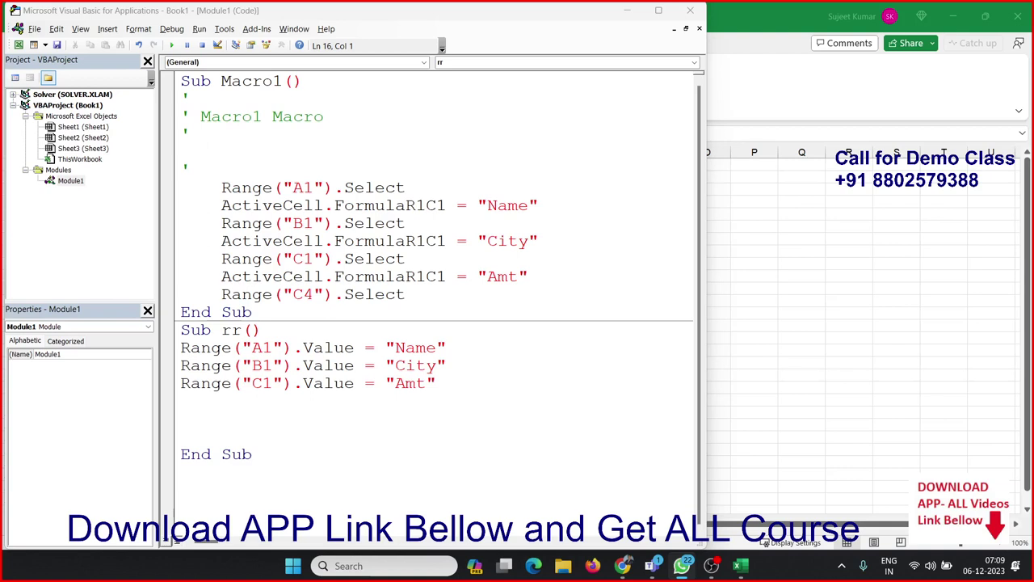
Delete the contents of A1:F12 on Sheet1, removing the Name, City and Amt headers
left_click(843, 315)
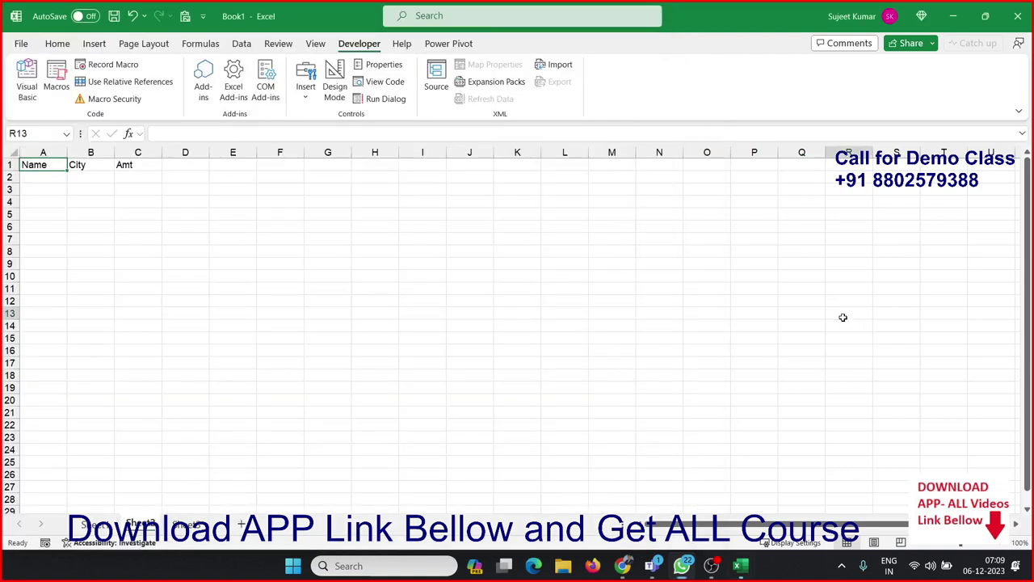
left_click(100, 531)
left_click_drag(268, 304, 36, 165)
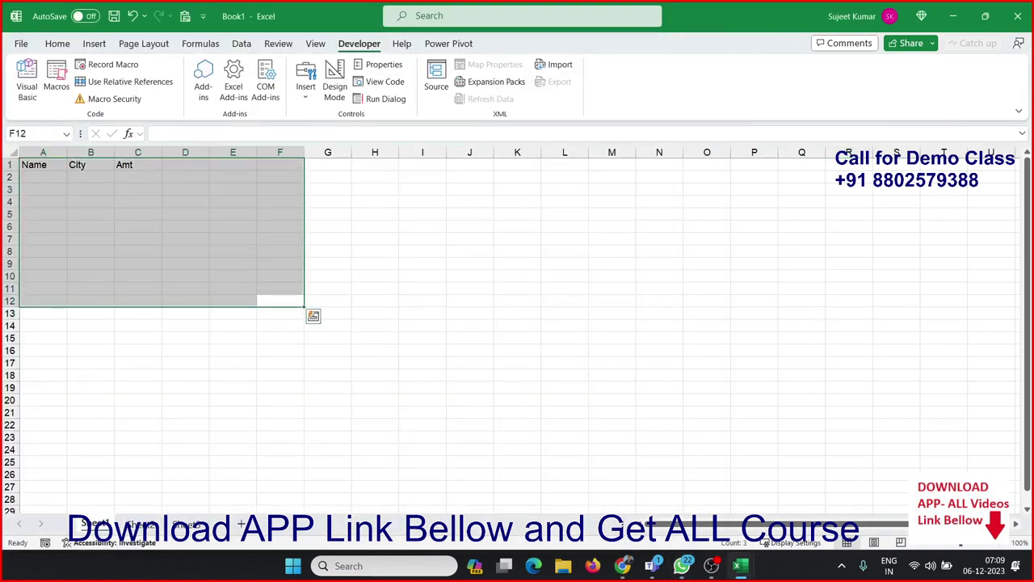
key("Delete")
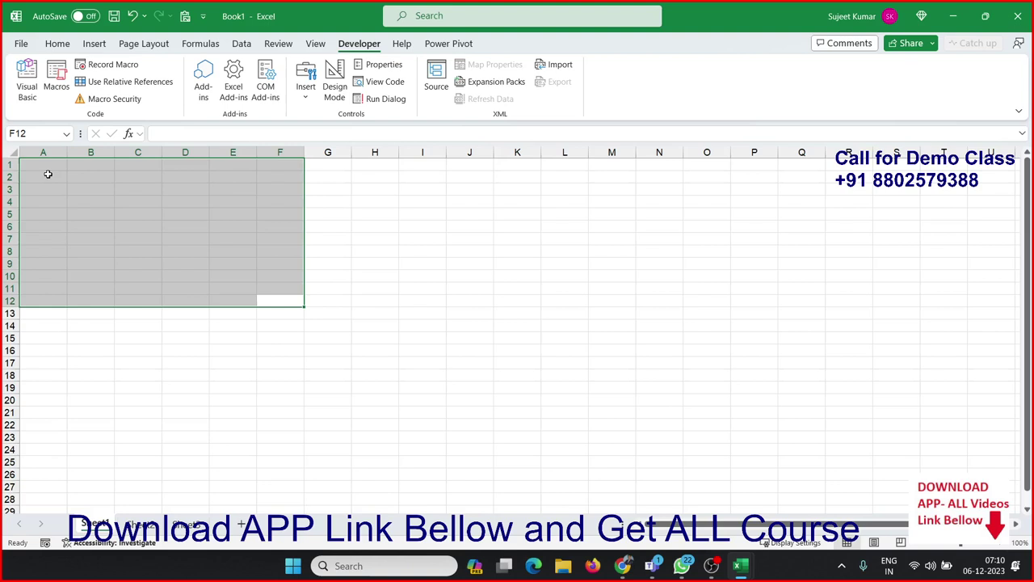
left_click(138, 212)
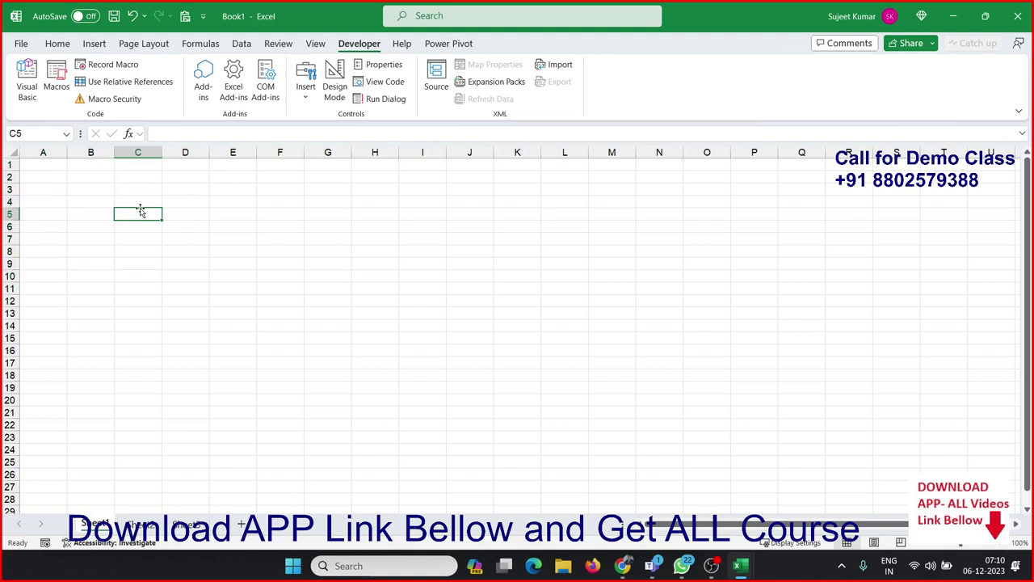
Record Macro2 doing a Paste Special of values only into cell I7, then stop recording
left_click(136, 67)
left_click(388, 352)
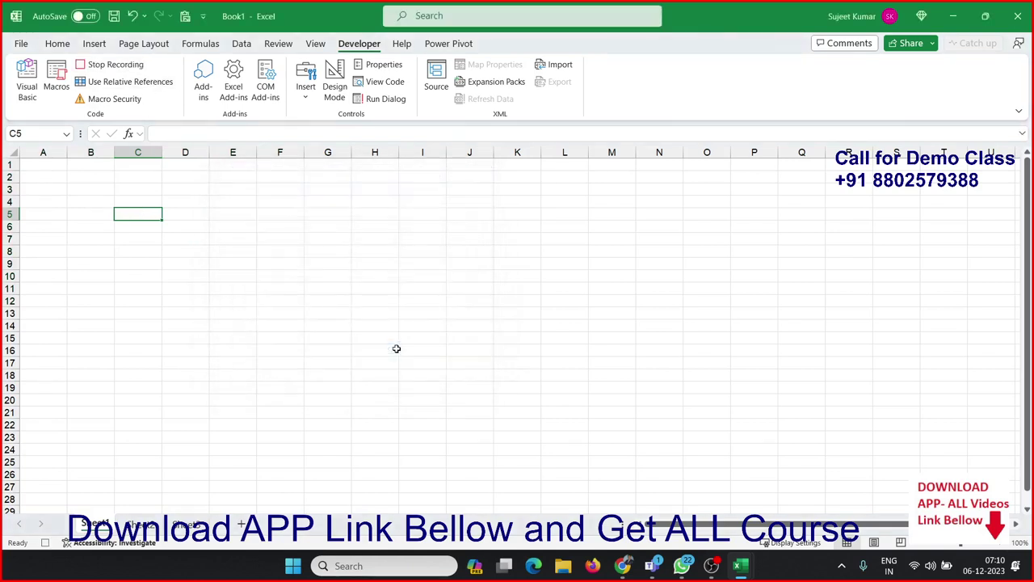
right_click(409, 244)
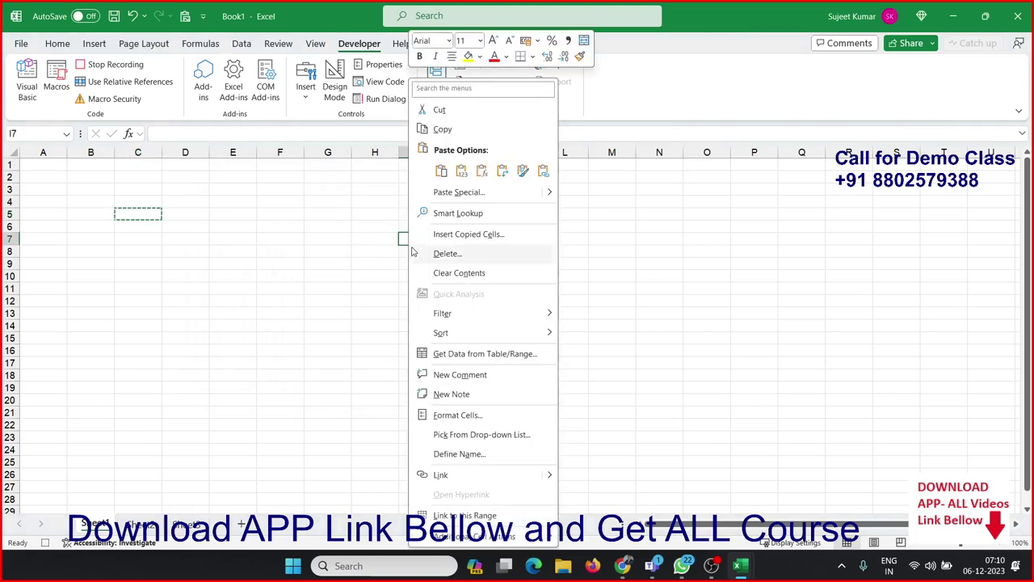
left_click(452, 198)
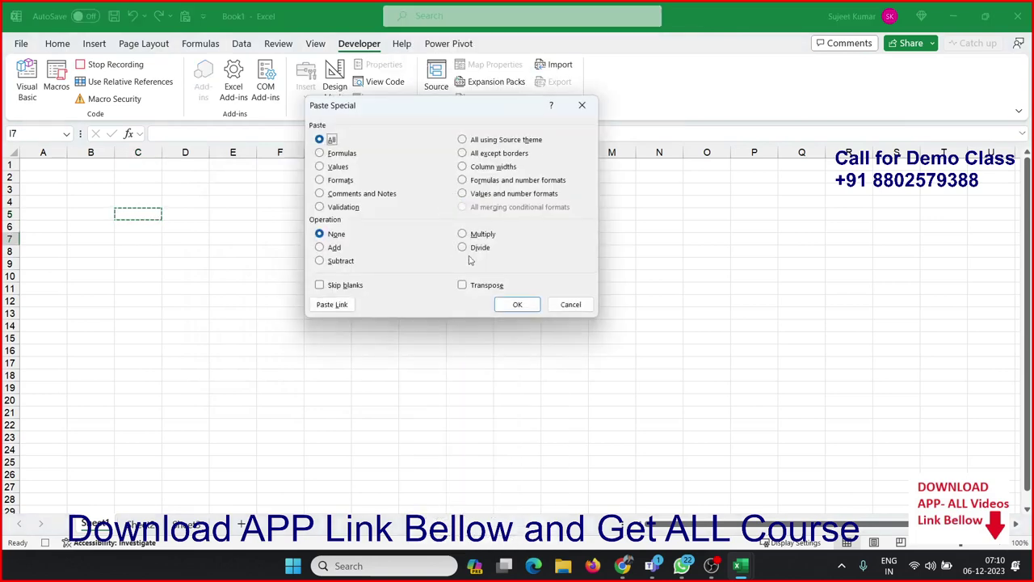
mouse_move(421, 108)
left_mouse_down()
mouse_move(535, 153)
mouse_move(589, 139)
left_mouse_up()
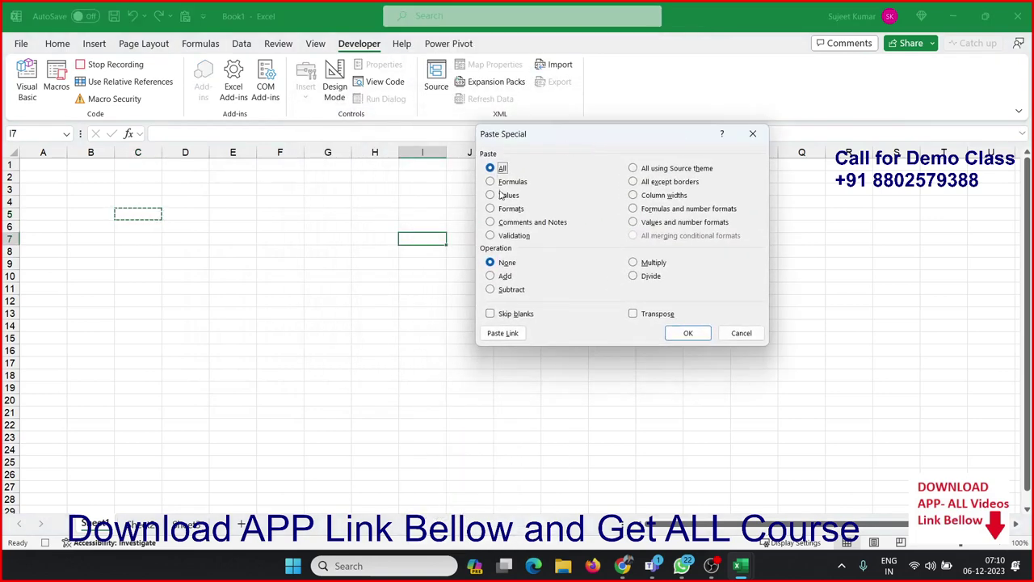
left_click(491, 195)
left_click(690, 339)
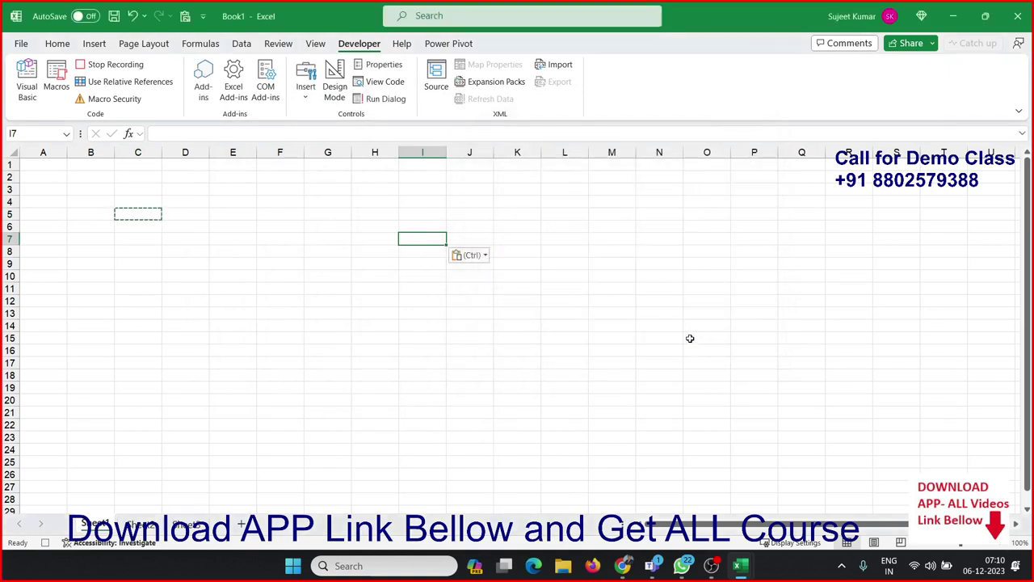
left_click(104, 68)
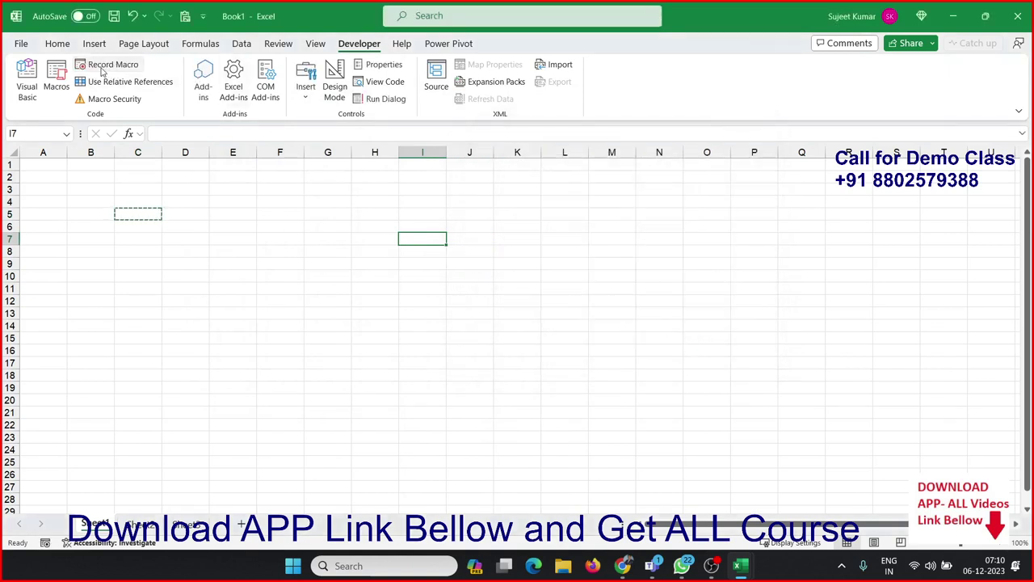
left_click(56, 87)
Open Macro2's code, review its copy and paste-values lines, and go back to the worksheet
left_click(467, 224)
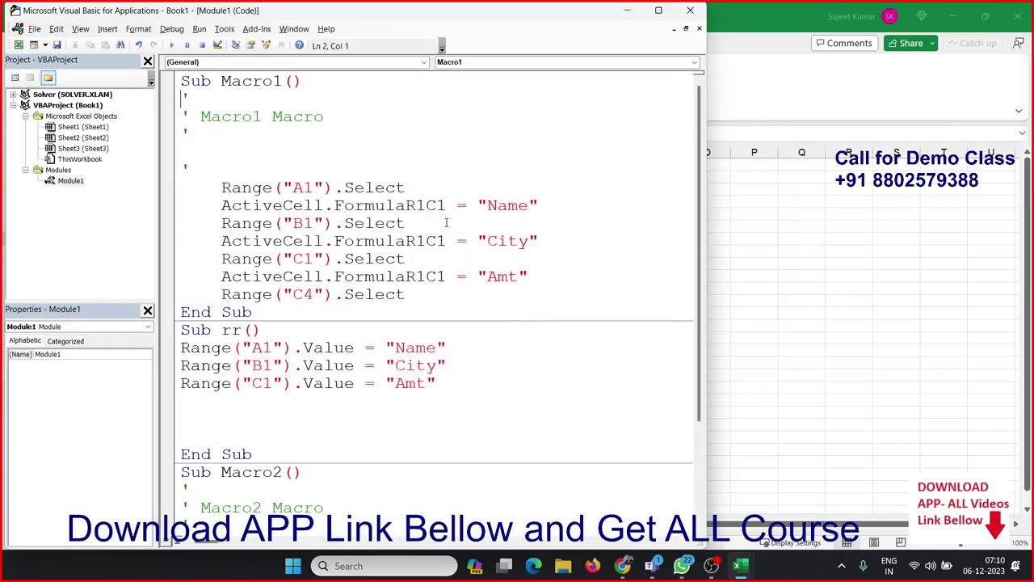
scroll(289, 370, "down", 4)
left_click_drag(512, 520, 242, 440)
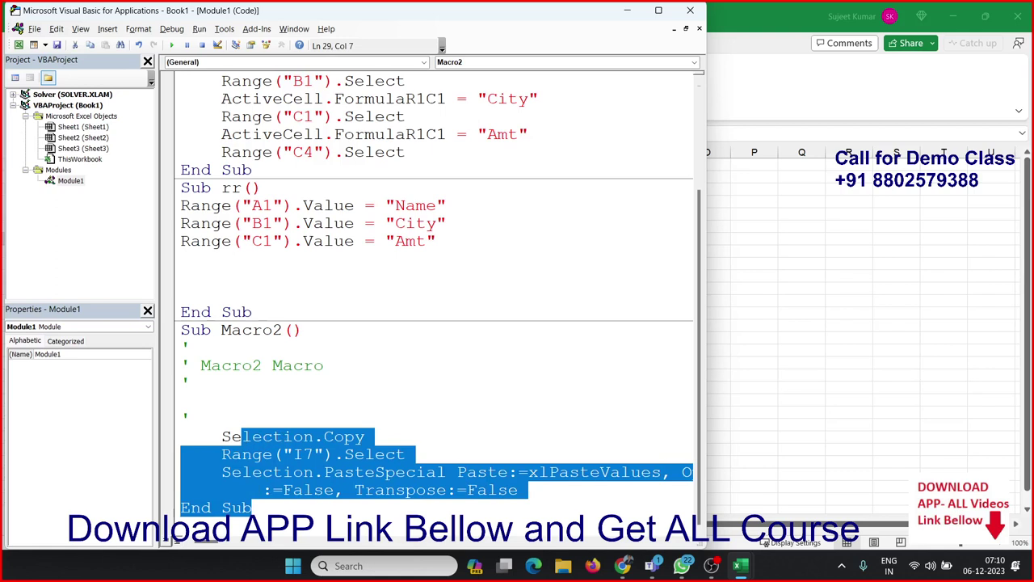
left_click(623, 566)
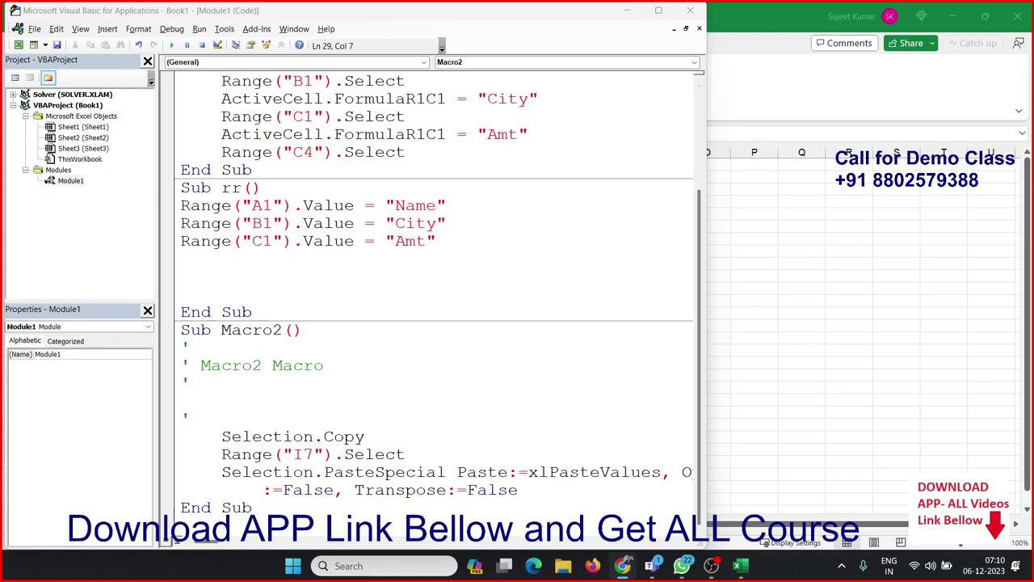
left_click(565, 505, "shift")
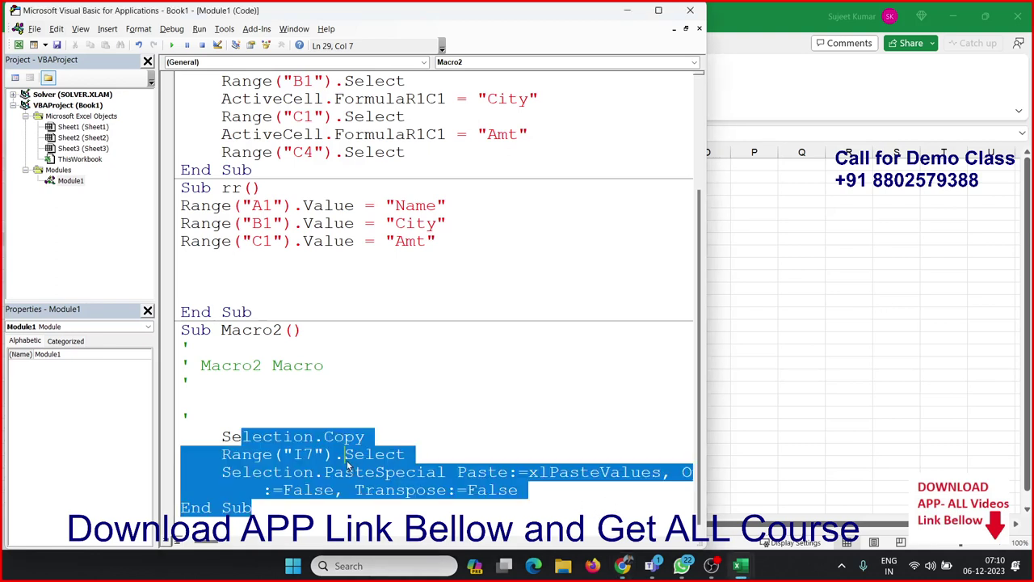
key("alt+Tab")
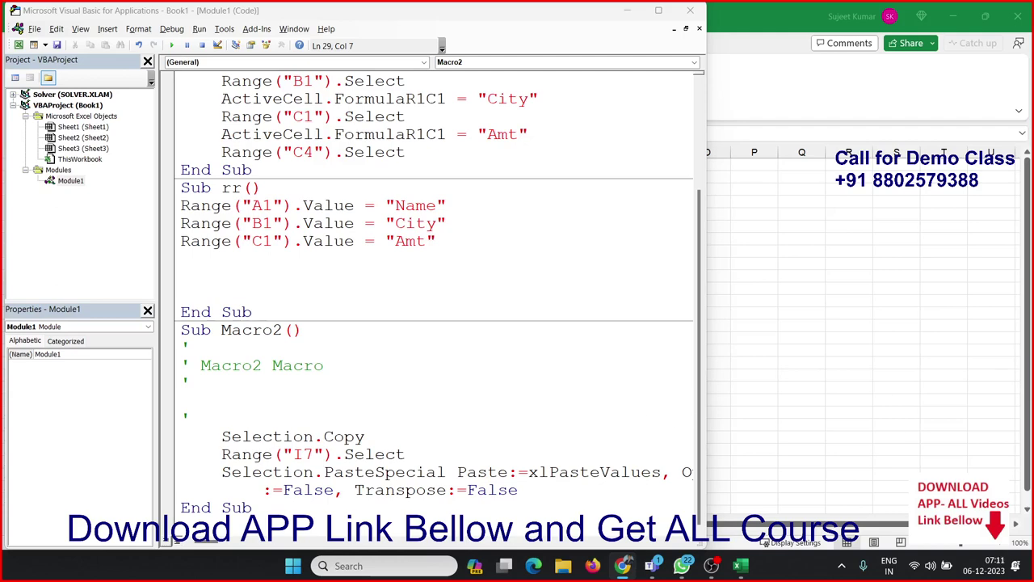
left_click(745, 317)
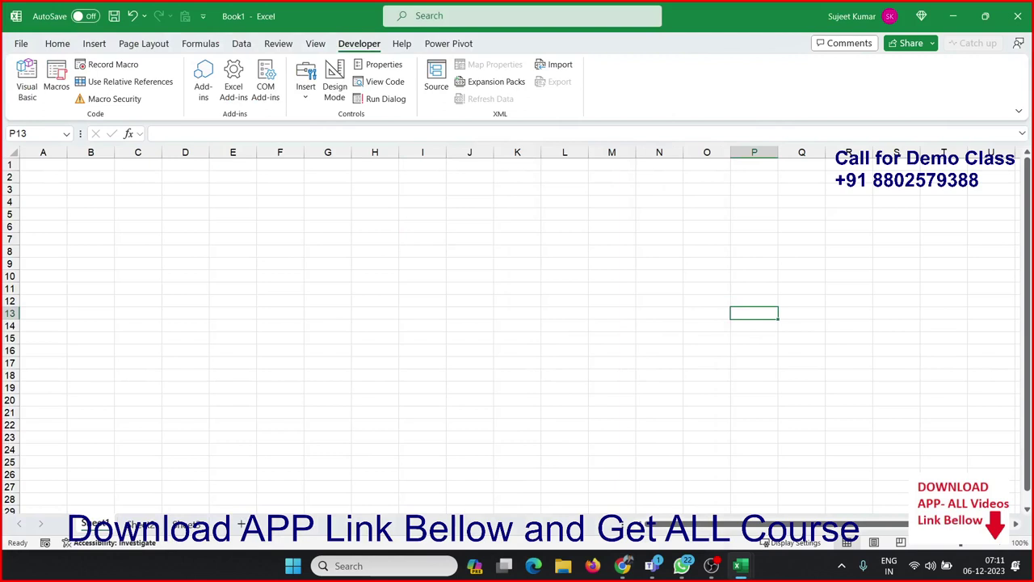
key("alt+Tab")
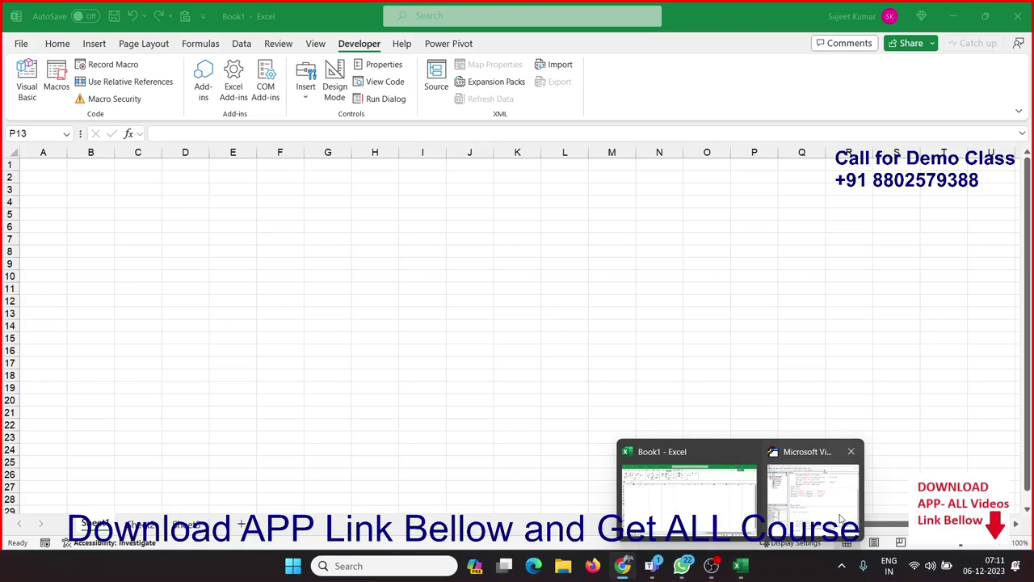
mouse_move(740, 565)
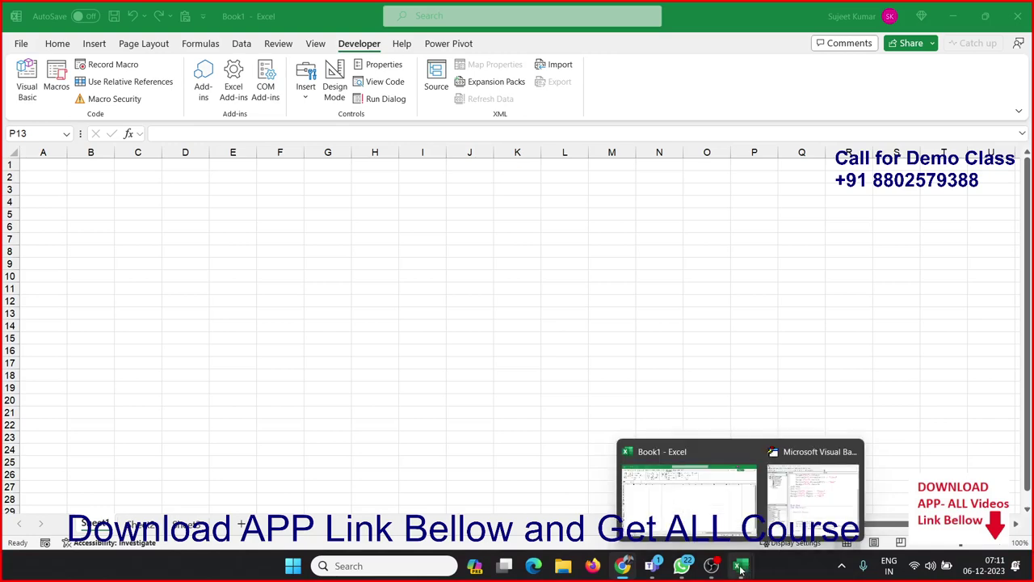
Open the recent BI-Table workbook and copy its whole data table from A1
left_click(685, 488)
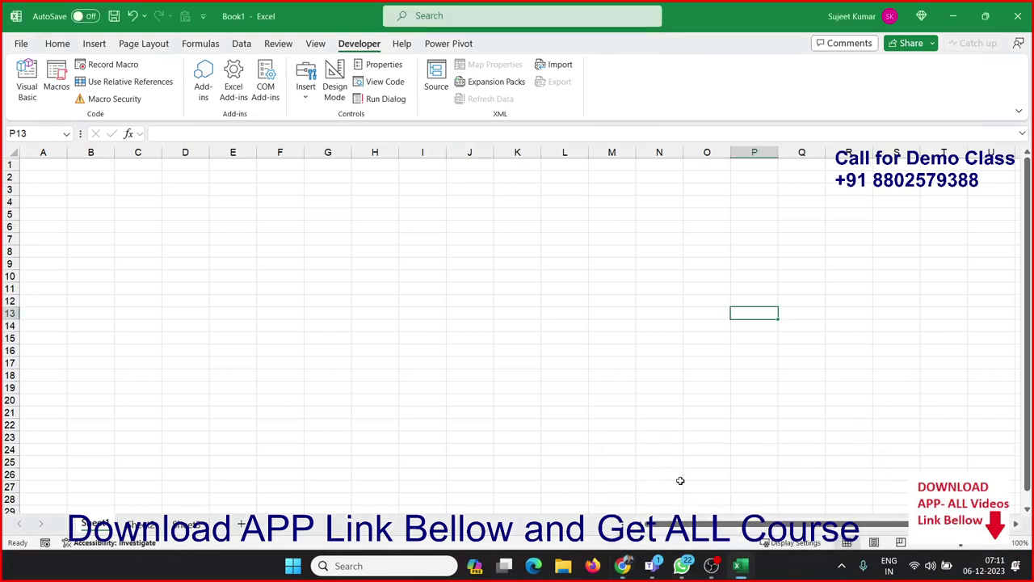
left_click(16, 48)
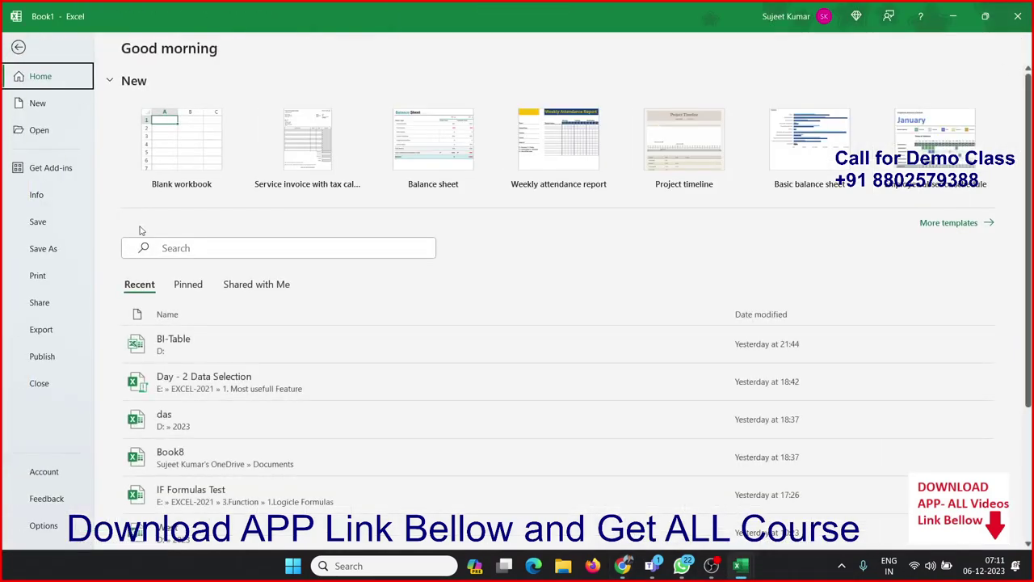
left_click(189, 355)
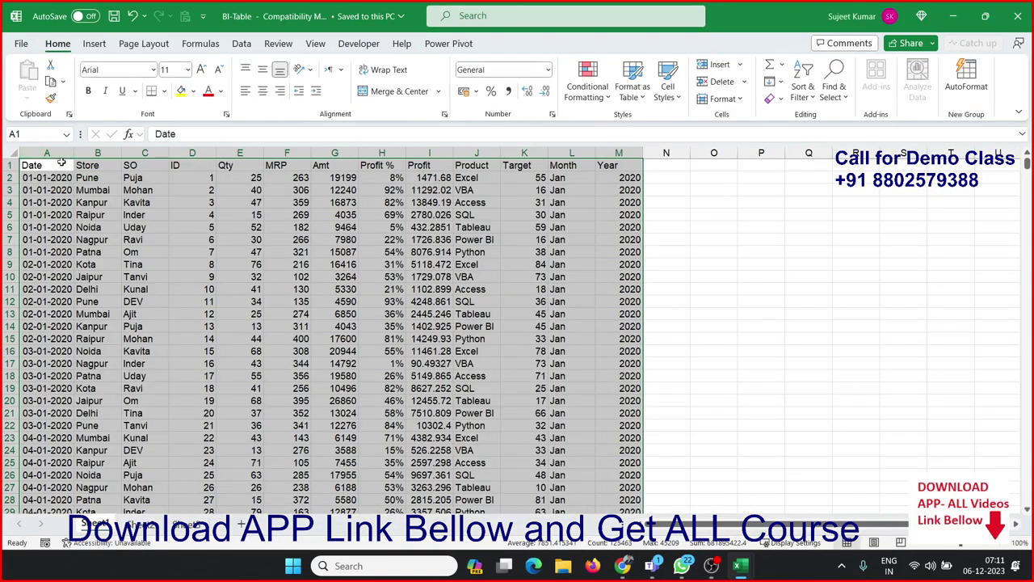
left_click(61, 166)
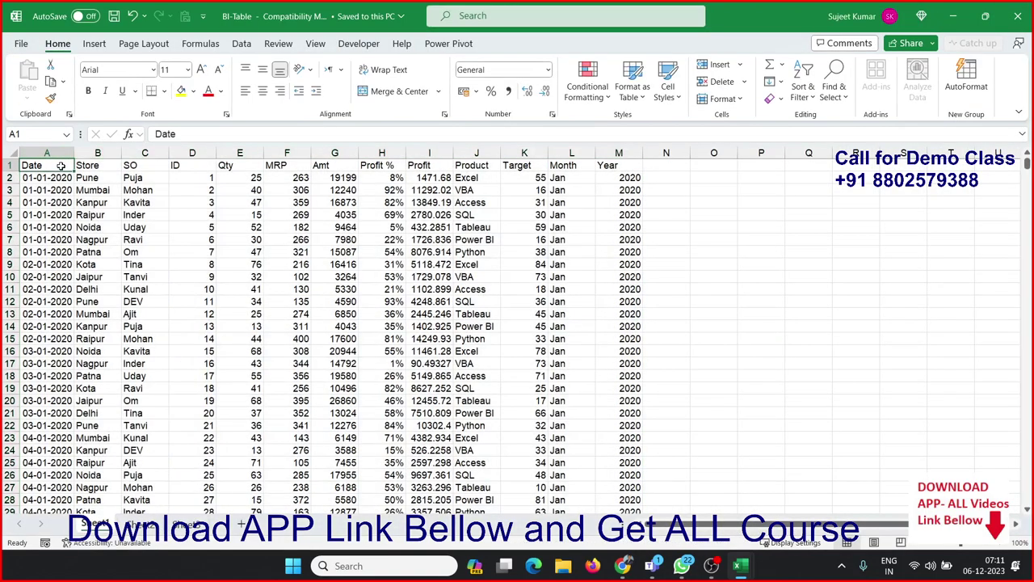
key("ctrl+shift+Right")
key("ctrl+shift+Down")
key("ctrl+c")
Paste the table into Book1 at A1, then close BI-Table without keeping the clipboard
key("alt+Tab")
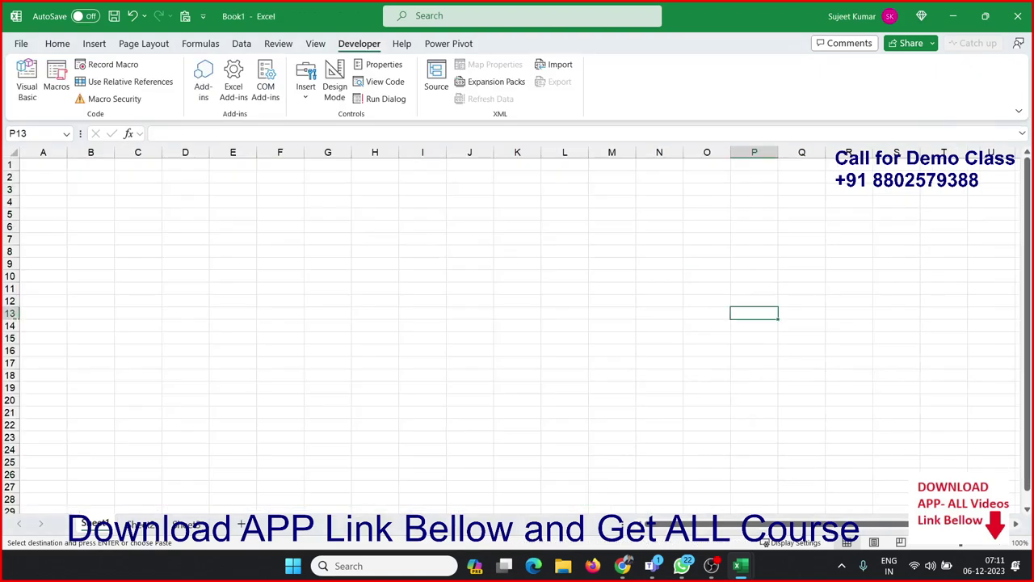
left_click(53, 167)
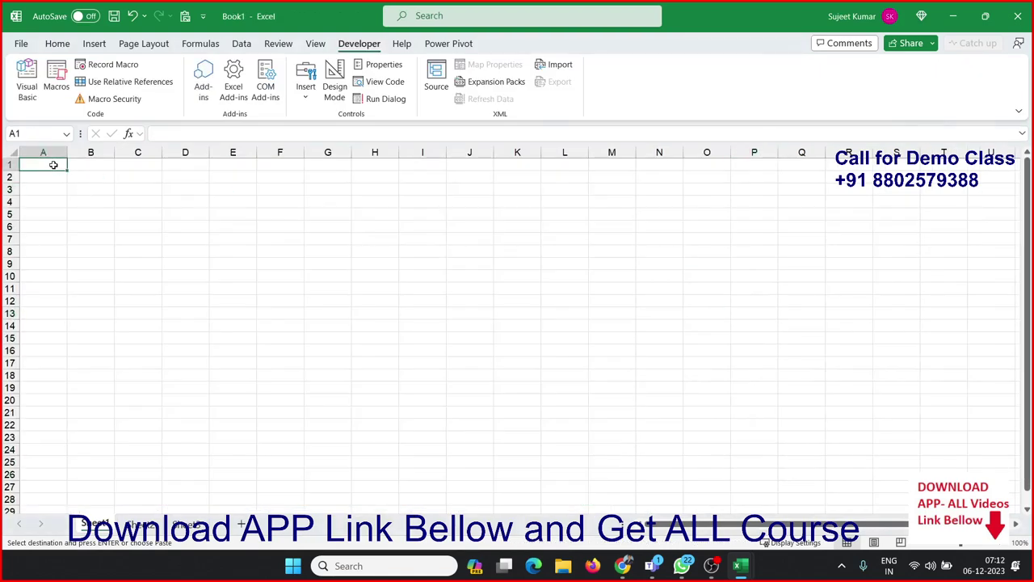
key("ctrl+v")
left_click(89, 213)
key("alt+Tab")
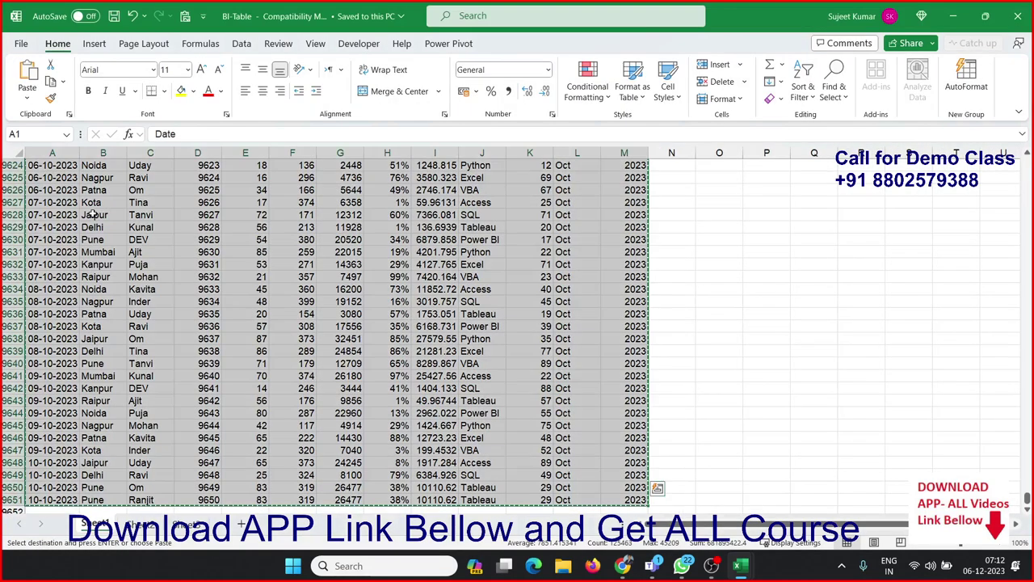
left_click(588, 236)
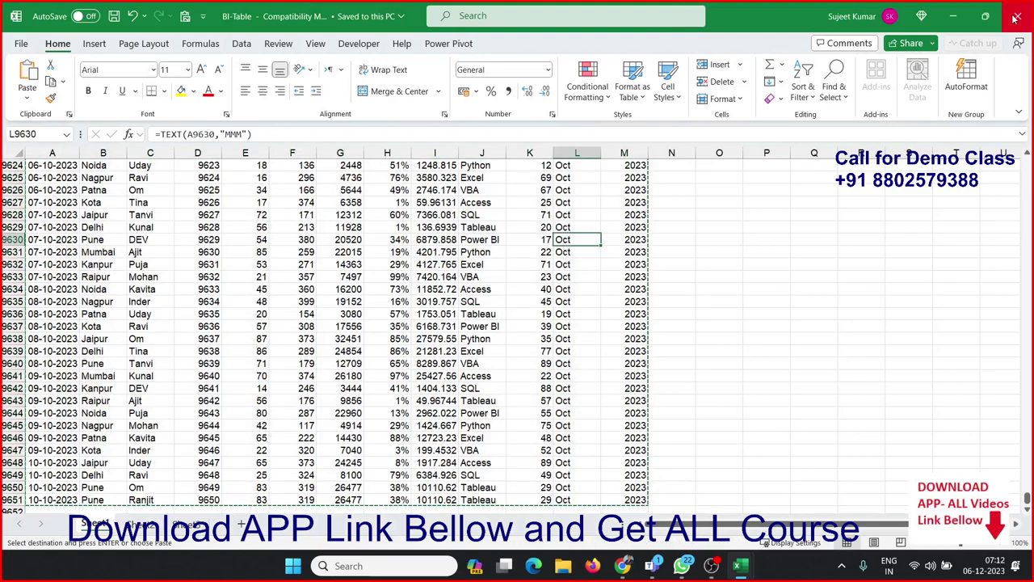
left_click(1010, 25)
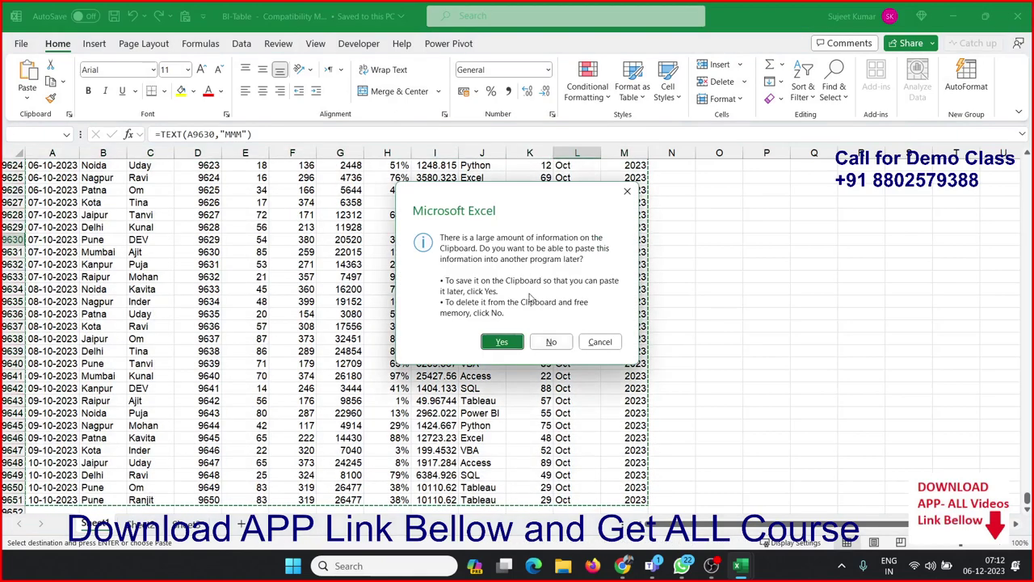
left_click(551, 341)
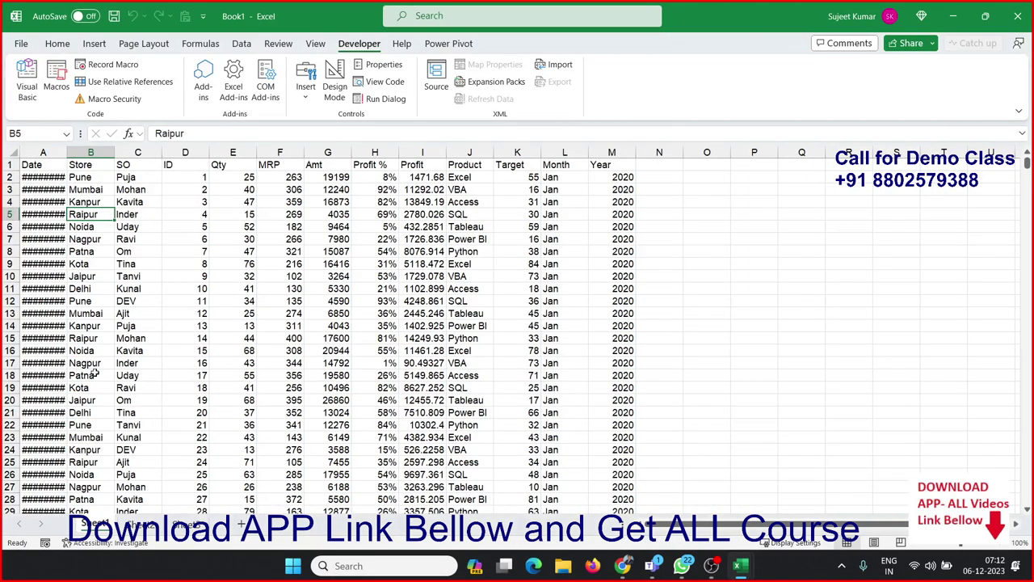
Widen column A to show full dates and rename the pasted data sheet to 'Data'
double_click(67, 152)
left_click(48, 177)
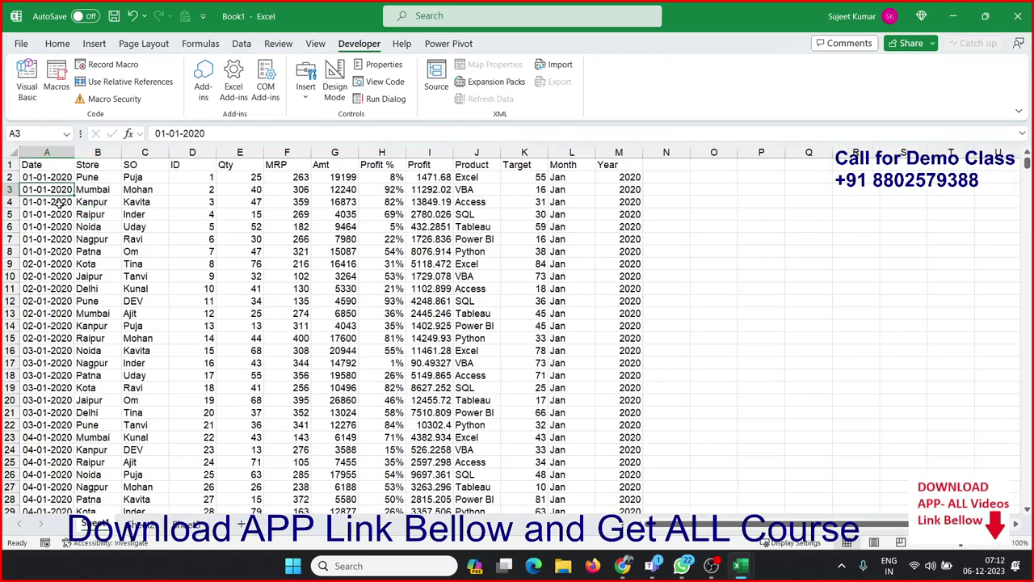
left_click(191, 214)
left_click(140, 524)
left_click(93, 523)
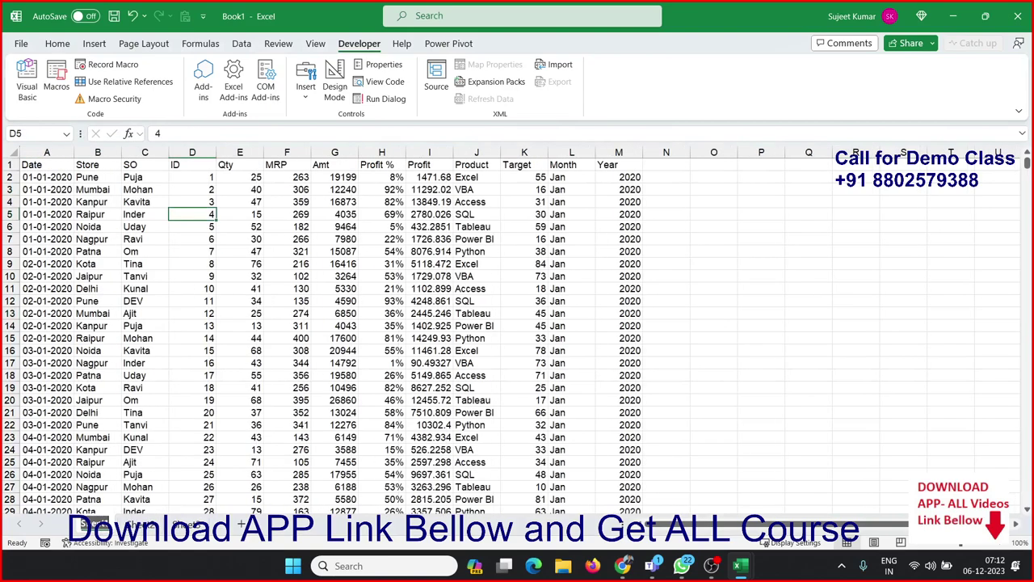
type("Data")
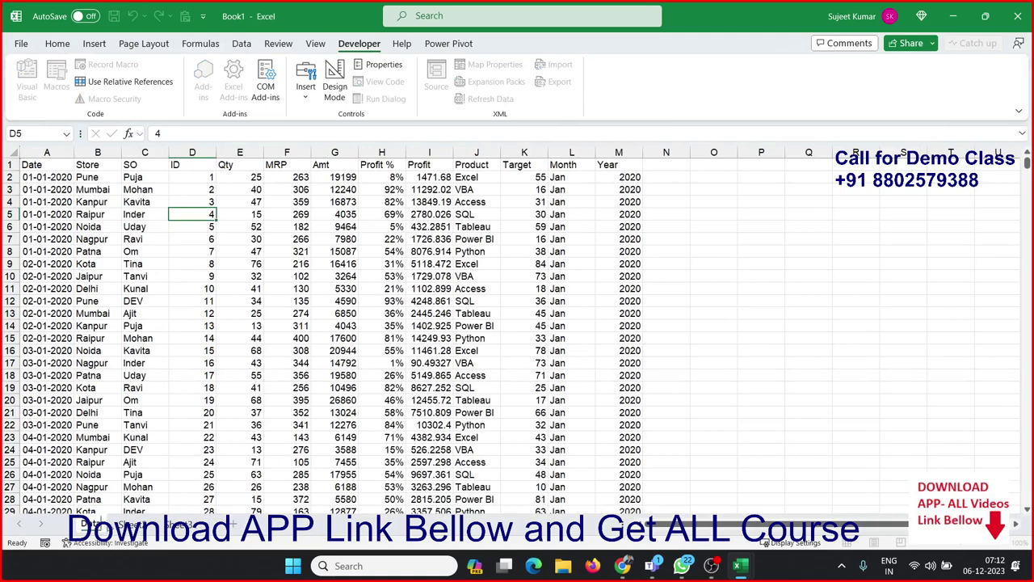
left_click(158, 441)
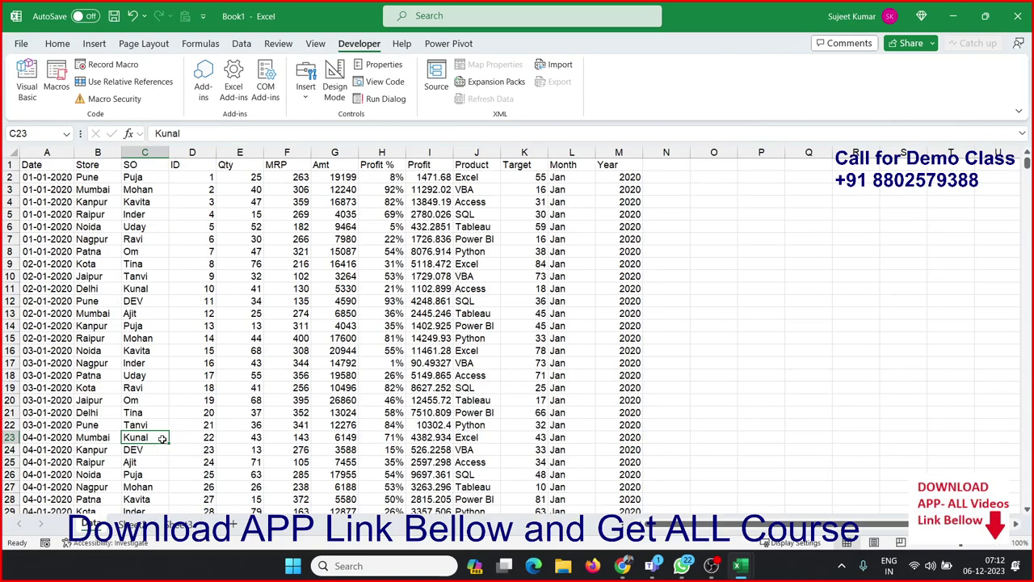
Review the Macro1, Macro2 and rr macro list and cancel without running any
left_click(48, 167)
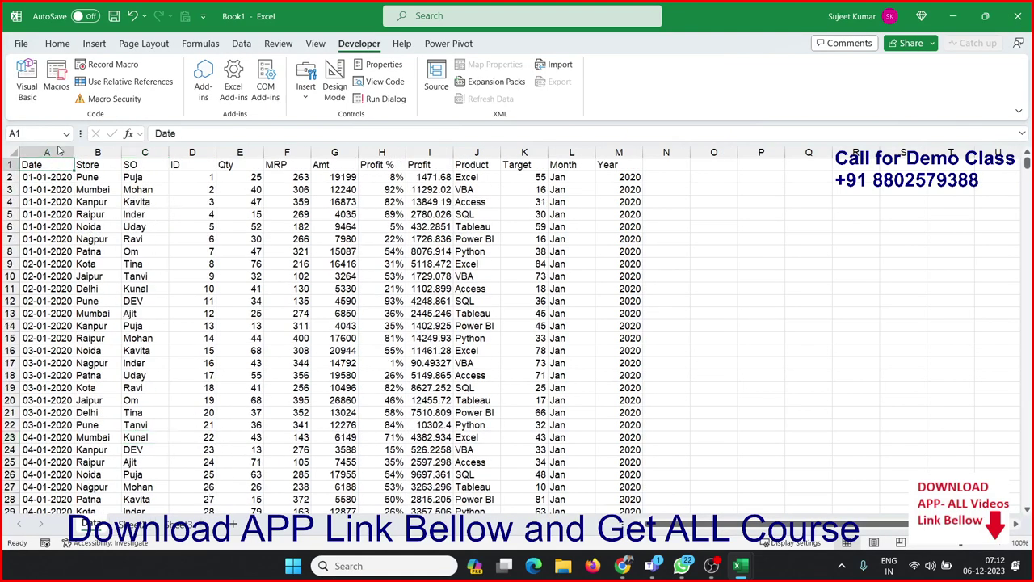
left_click(58, 71)
left_click(460, 378)
left_click(94, 44)
Create a pivot table on a new sheet with Store as the filter and SO as rows
left_click(37, 78)
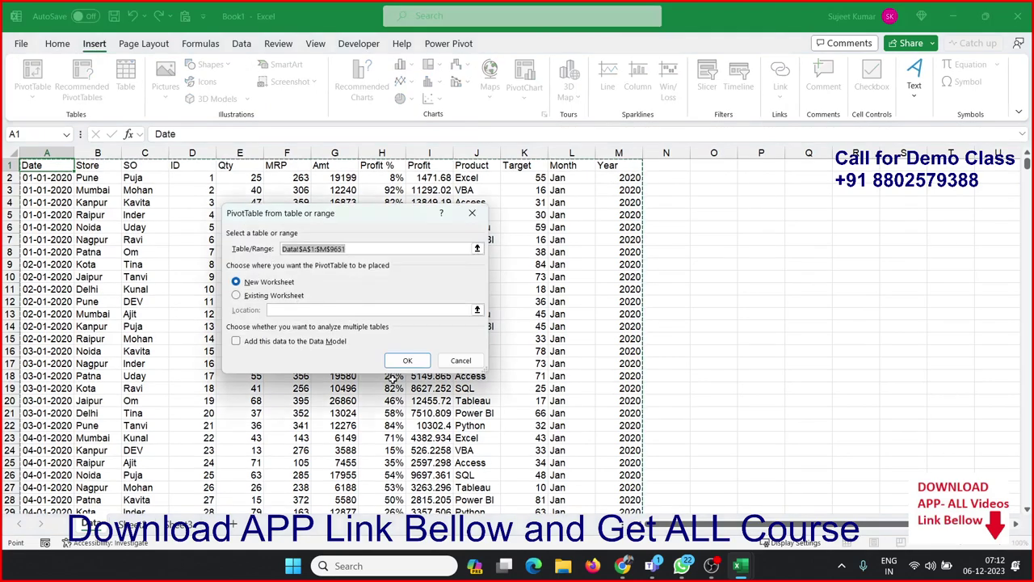
left_click(407, 366)
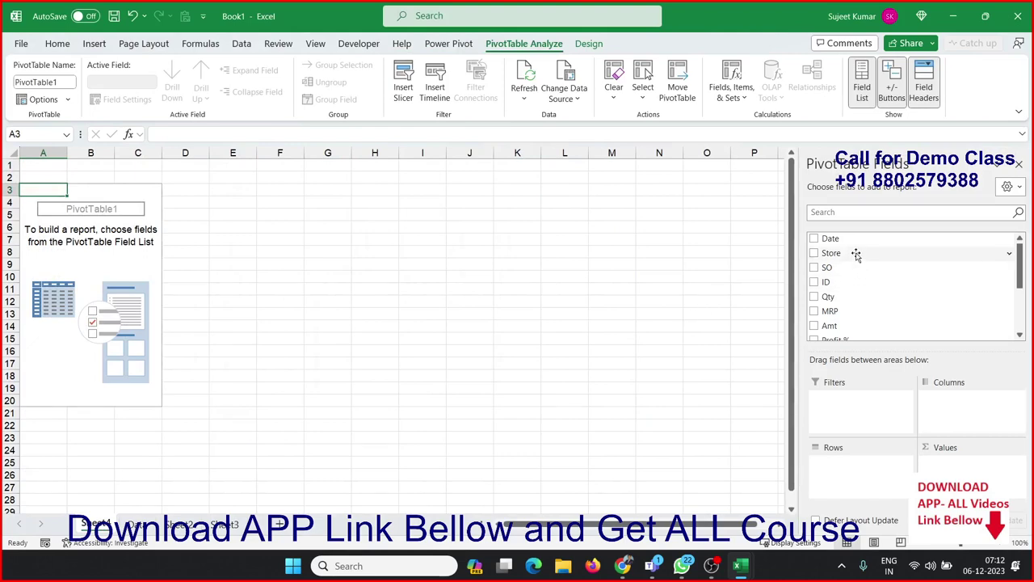
left_click_drag(857, 254, 865, 422)
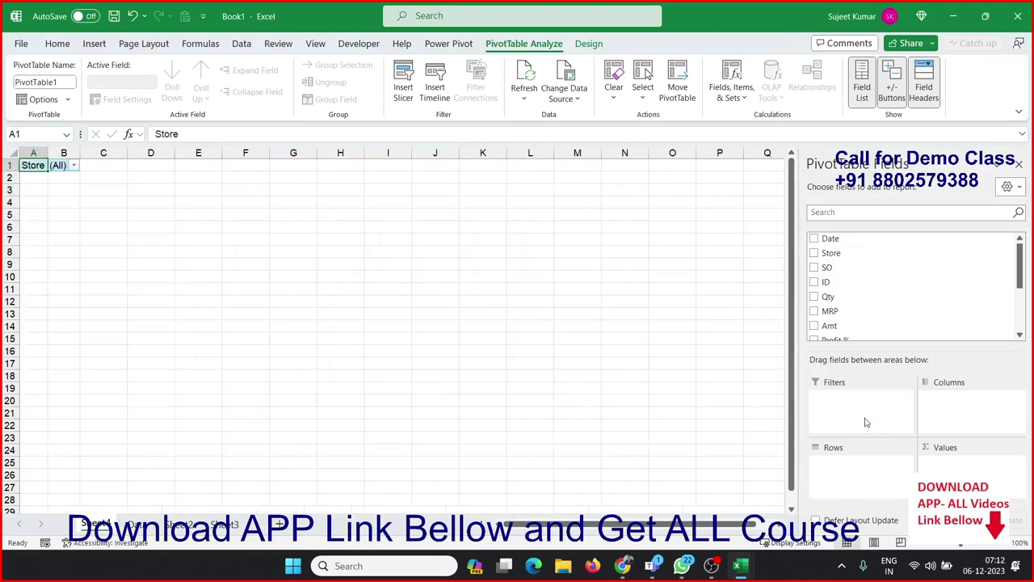
left_click_drag(840, 268, 855, 465)
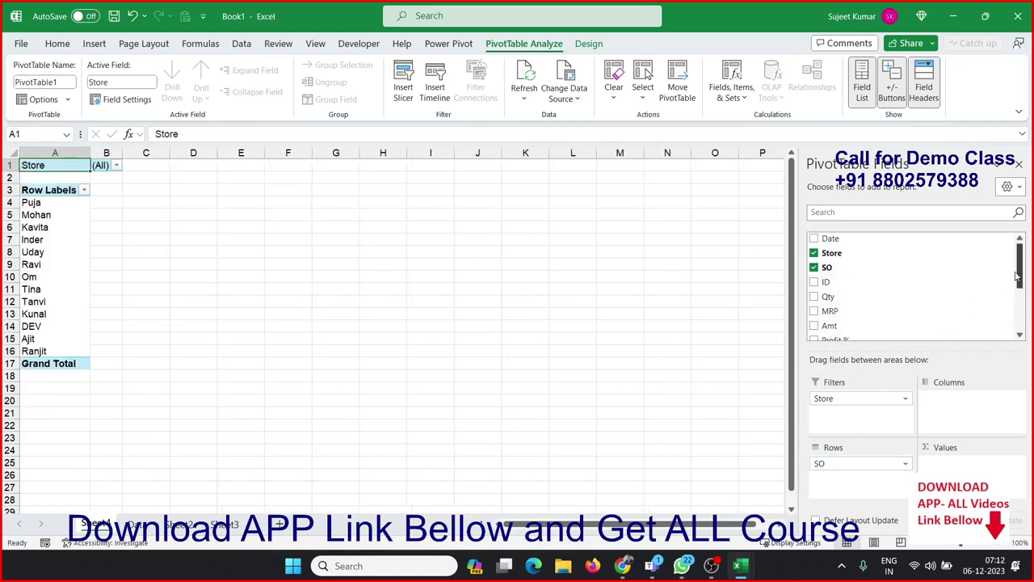
left_click_drag(1018, 277, 1019, 310)
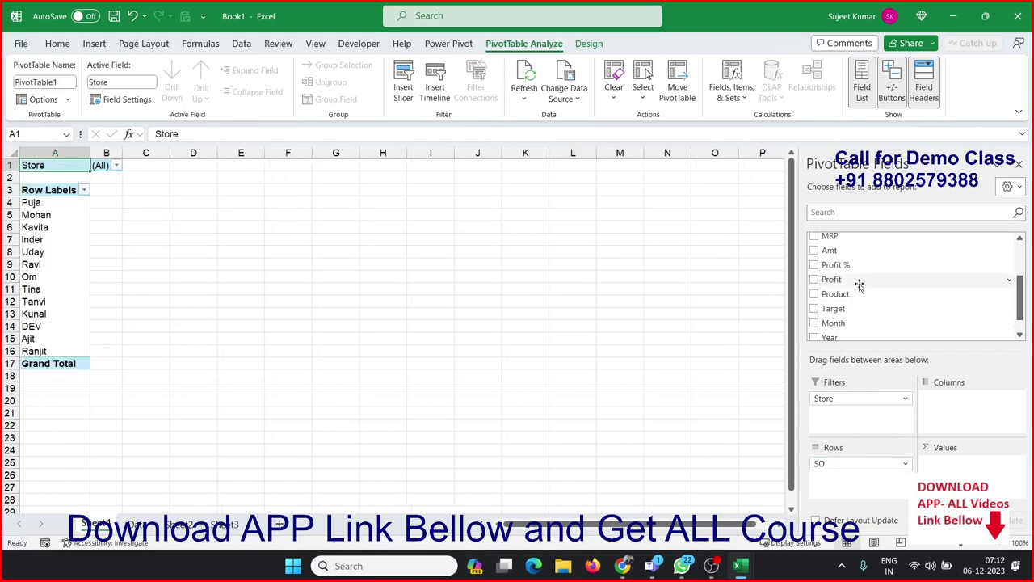
Put Product across the pivot columns and sum Qty in the values area
mouse_move(855, 293)
left_mouse_down()
mouse_move(953, 416)
mouse_move(969, 416)
left_mouse_up()
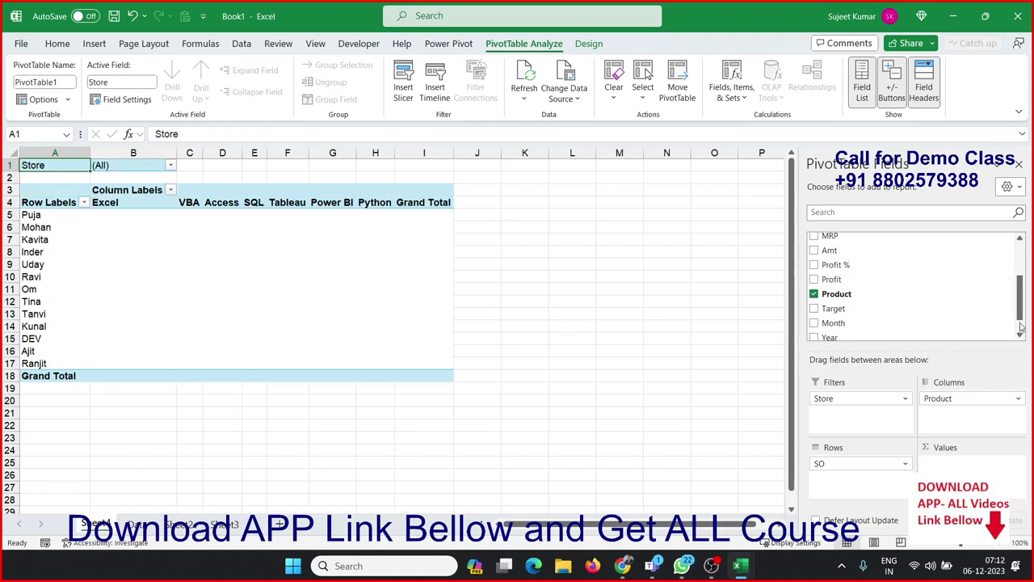
mouse_move(1019, 319)
left_mouse_down()
mouse_move(1020, 309)
mouse_move(1019, 329)
left_mouse_up()
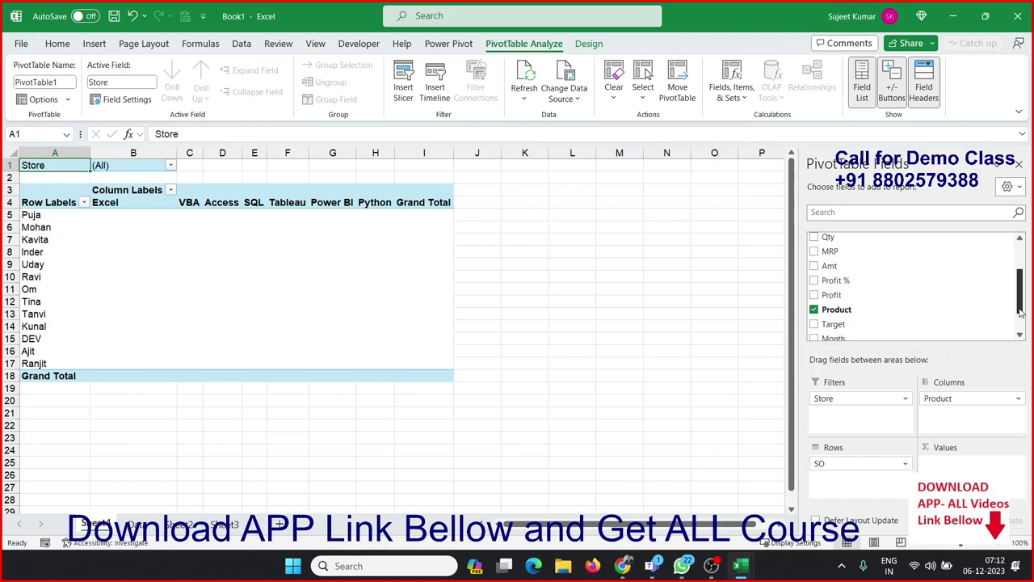
mouse_move(899, 399)
left_mouse_down()
mouse_move(909, 327)
mouse_move(887, 396)
left_mouse_up()
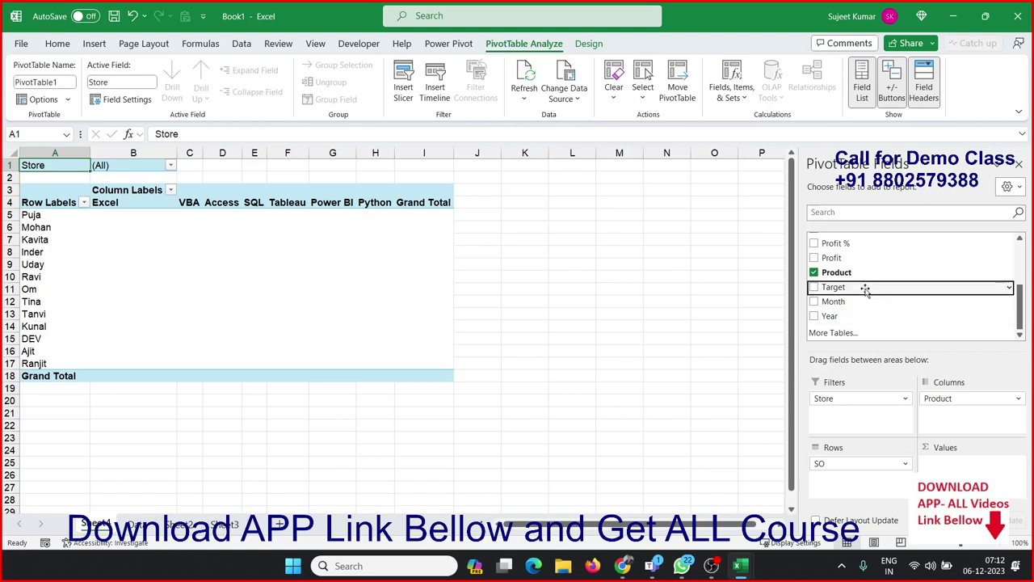
scroll(865, 289, "up", 1)
scroll(858, 300, "down", 1)
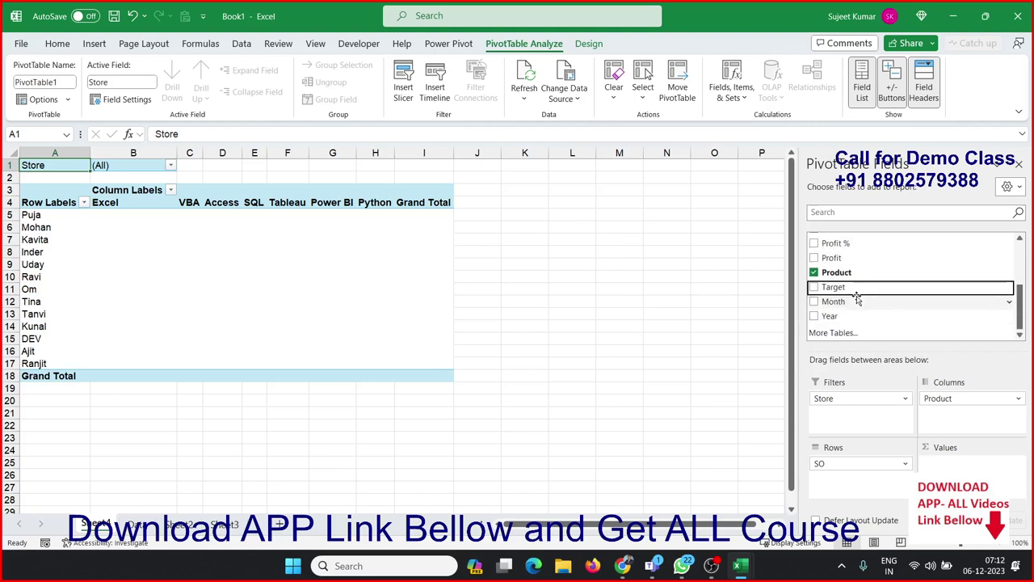
scroll(851, 315, "up", 3)
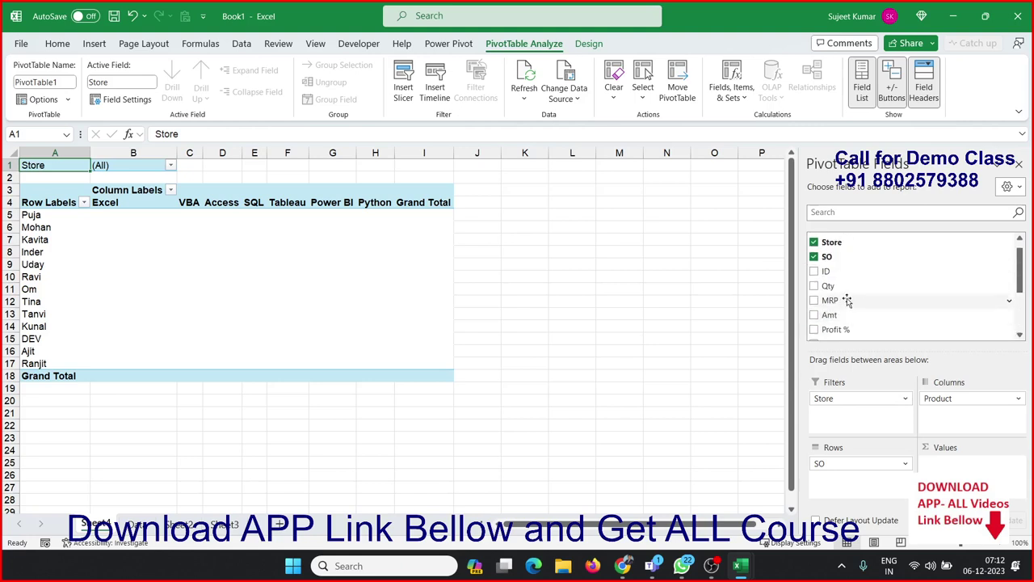
left_click_drag(845, 287, 929, 465)
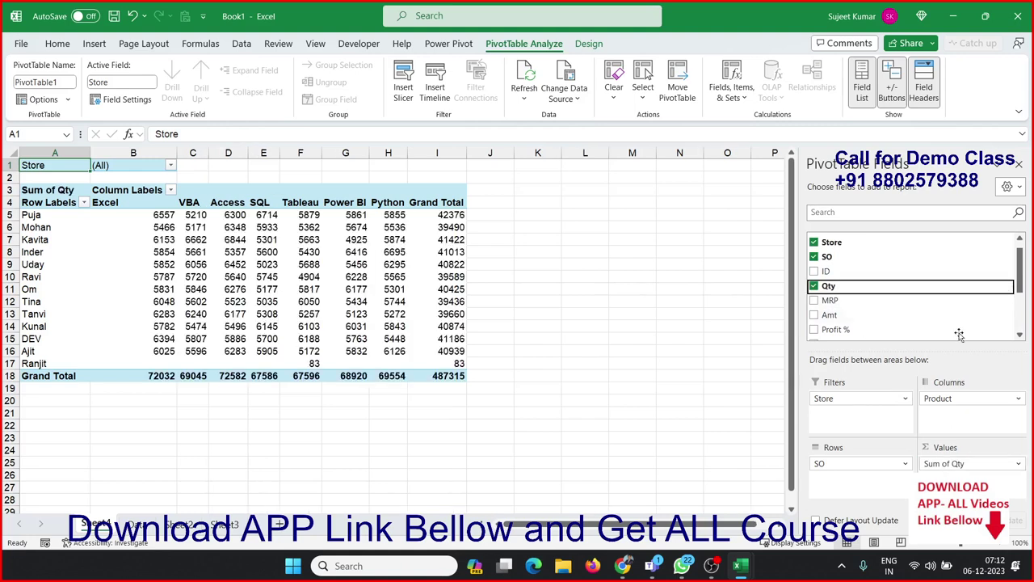
Insert a 2-D line pivot chart and move and enlarge it to the right of the pivot table
left_click(1020, 165)
left_click(95, 43)
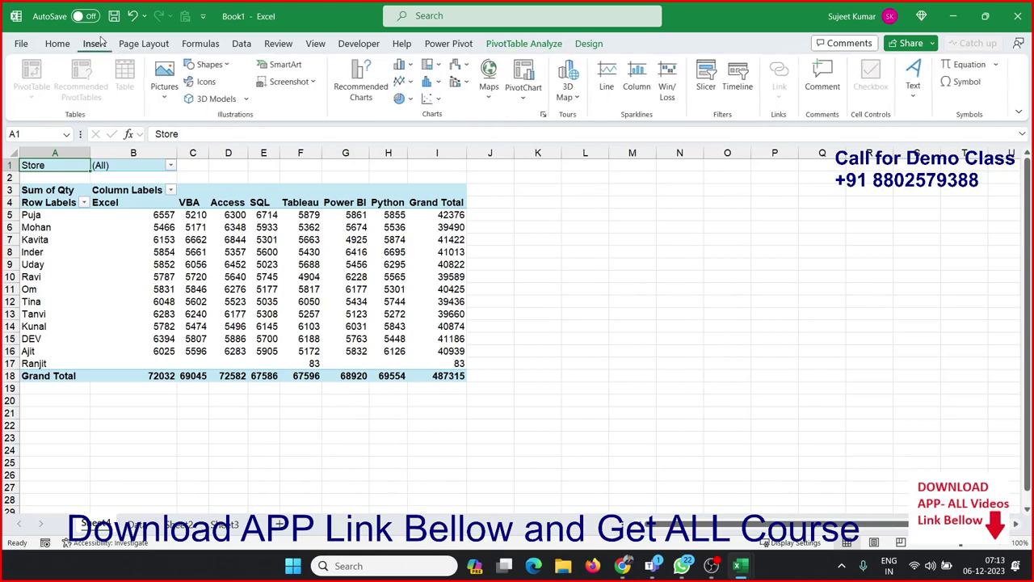
left_click(411, 64)
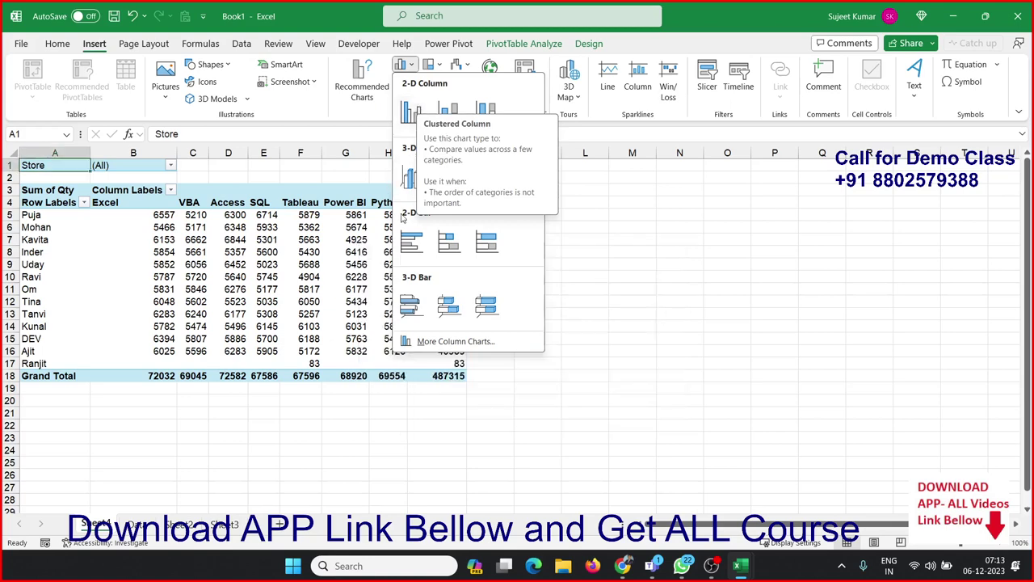
left_click(369, 114)
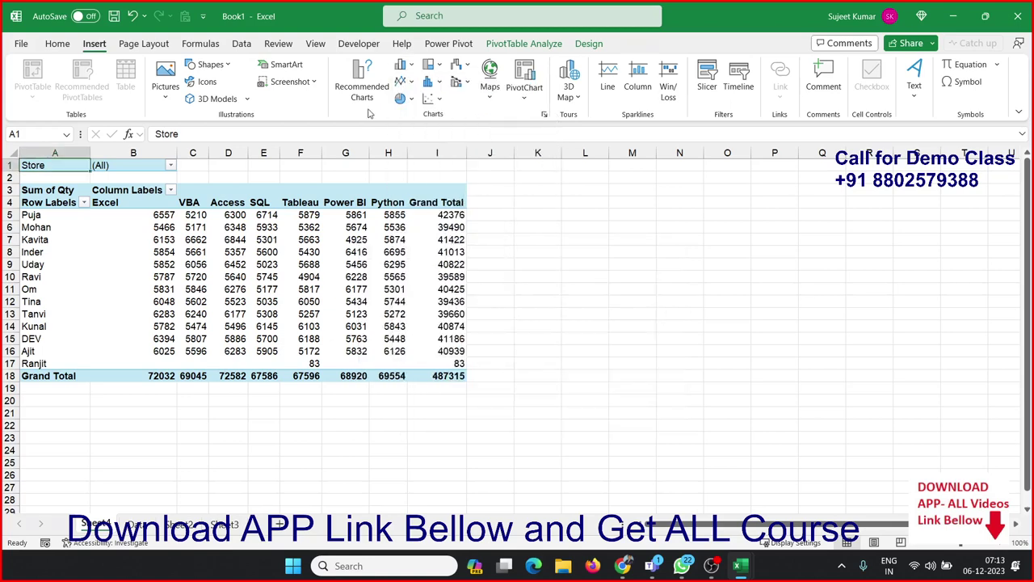
left_click(401, 82)
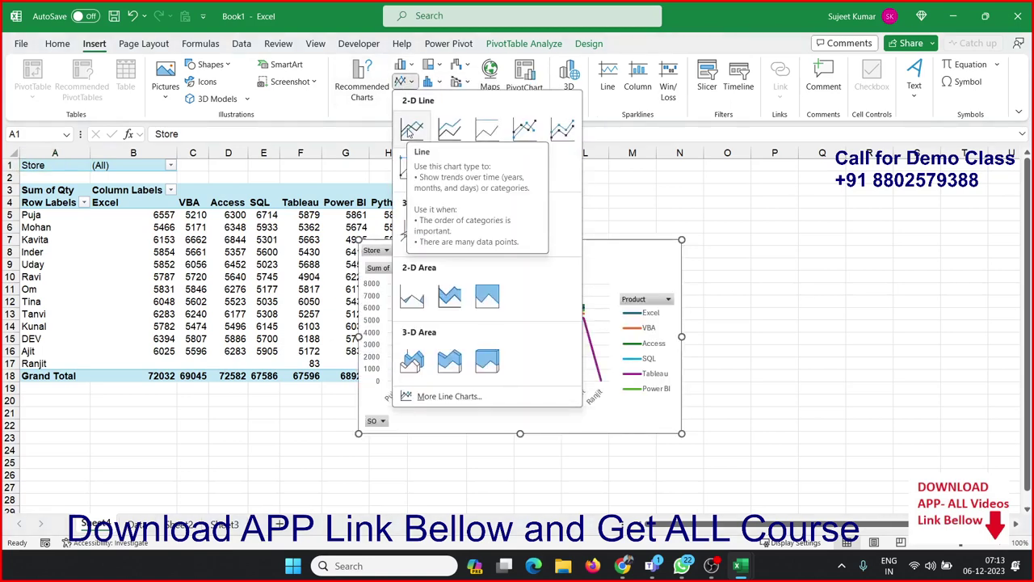
left_click(410, 129)
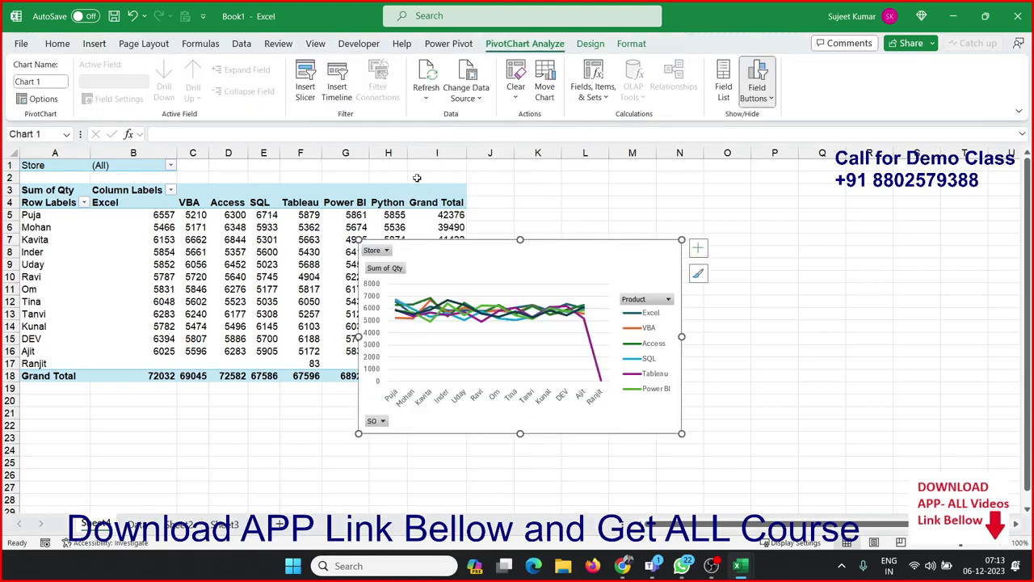
mouse_move(564, 250)
left_mouse_down()
mouse_move(699, 221)
mouse_move(689, 186)
left_mouse_up()
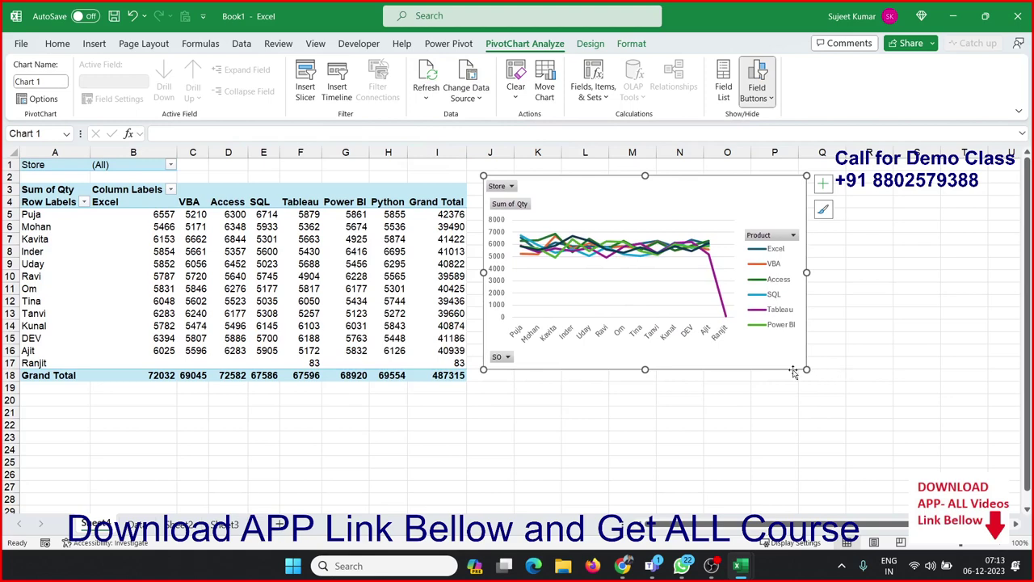
left_click_drag(806, 369, 937, 392)
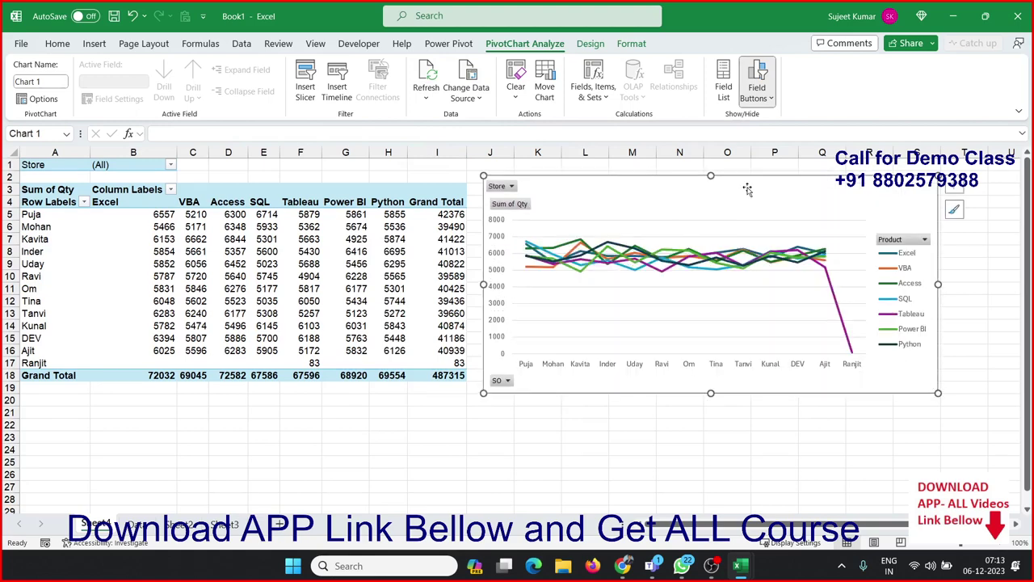
Apply the dark grey chart style to the pivot chart
left_click(590, 45)
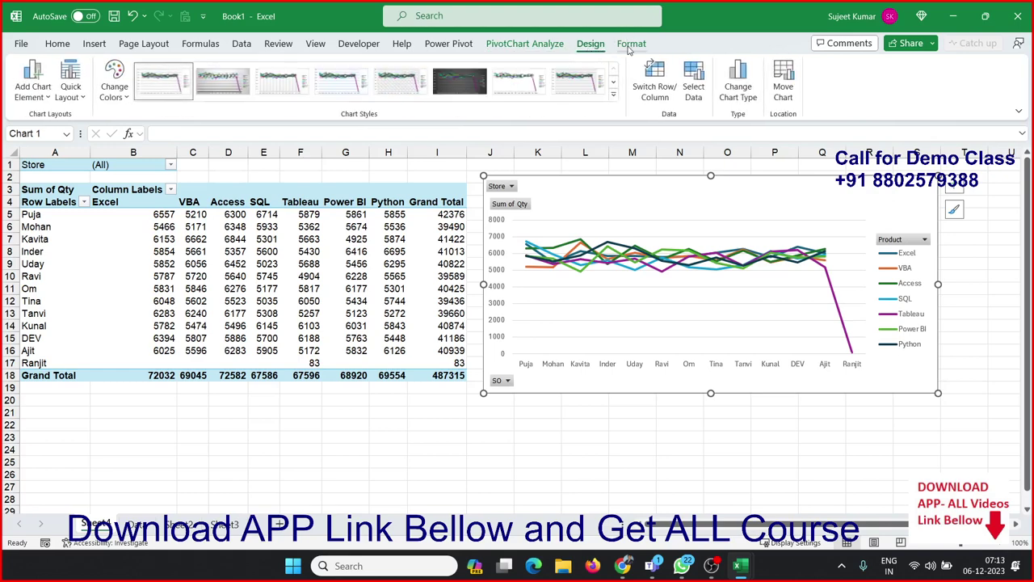
left_click(630, 45)
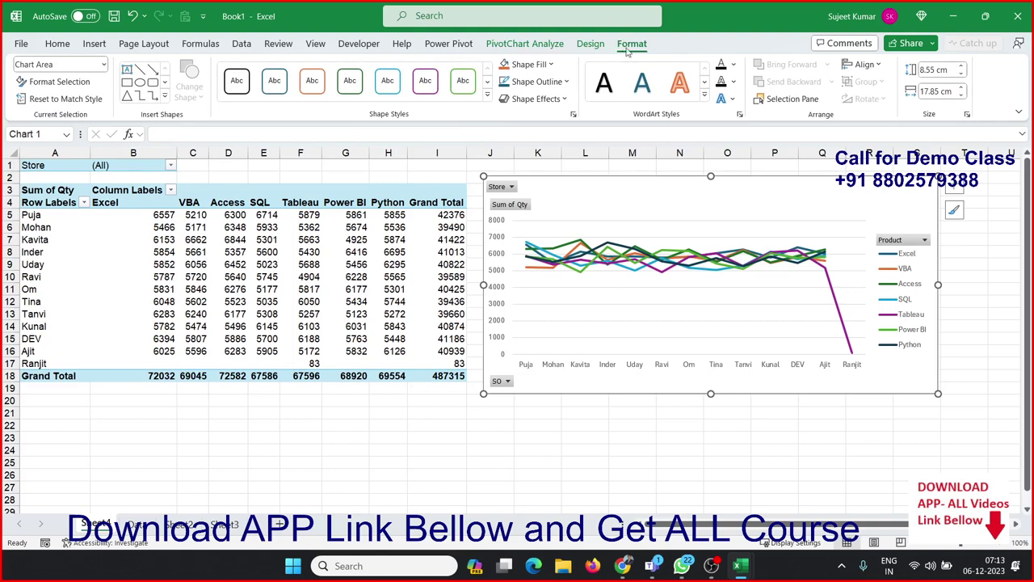
left_click(588, 44)
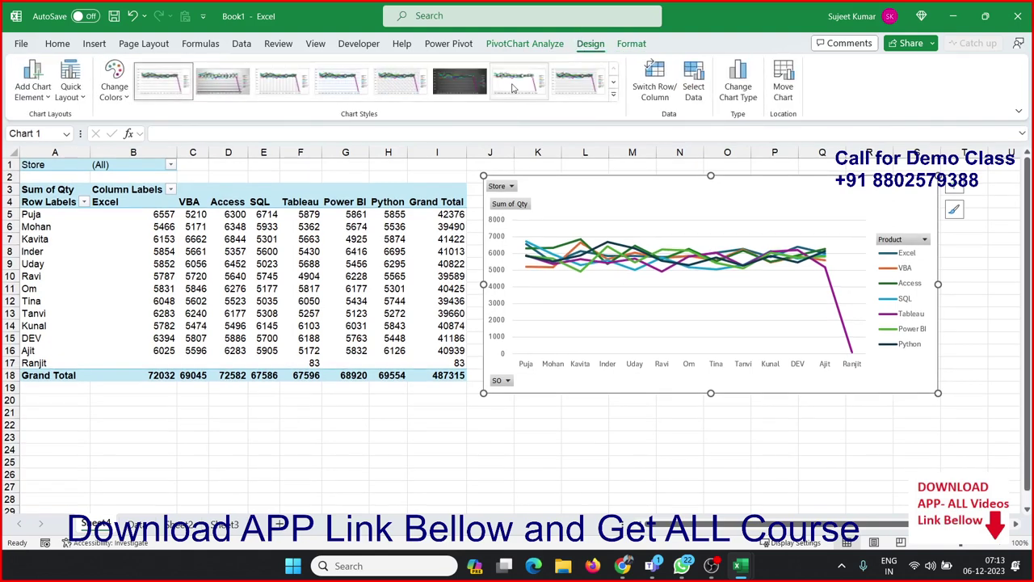
left_click(459, 81)
left_click(614, 95)
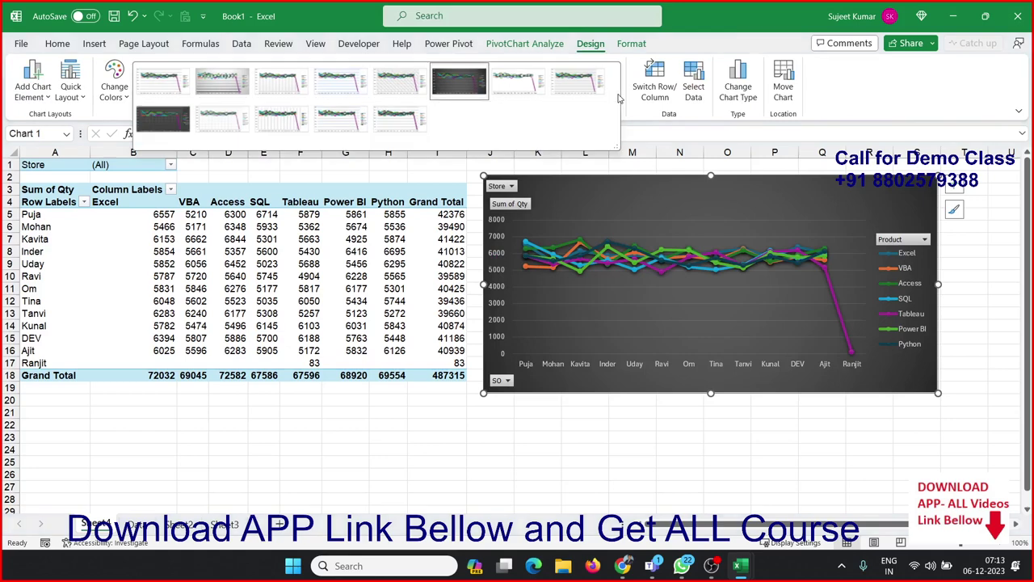
key("Escape")
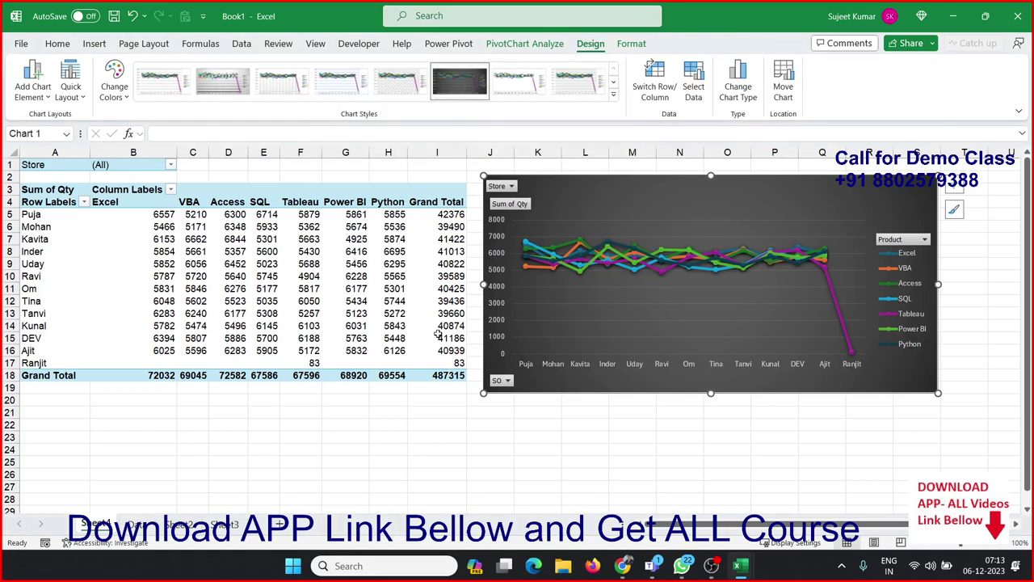
left_click(440, 410)
Hide all field buttons on the pivot chart
right_click(503, 207)
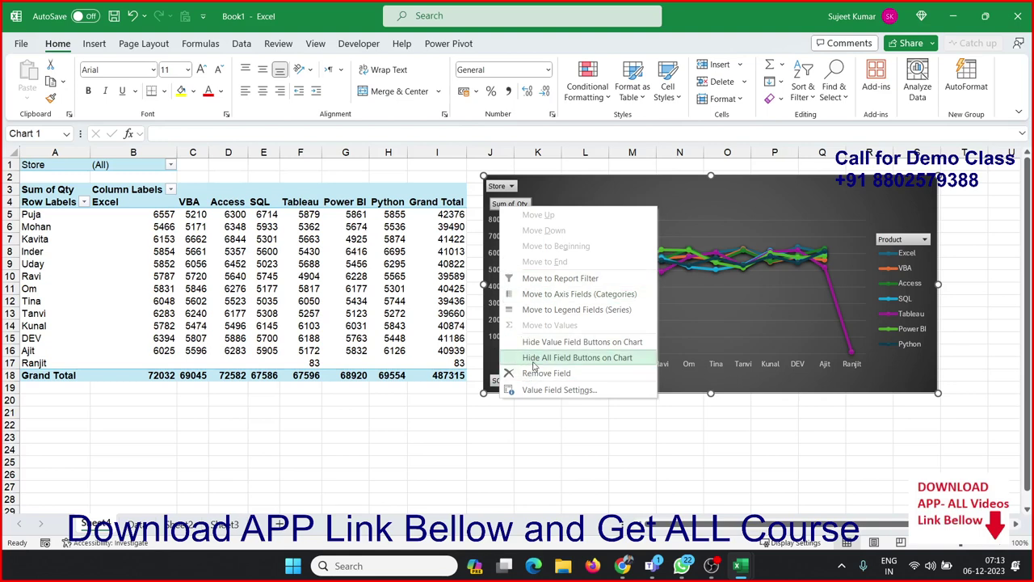
left_click(533, 365)
left_click(499, 434)
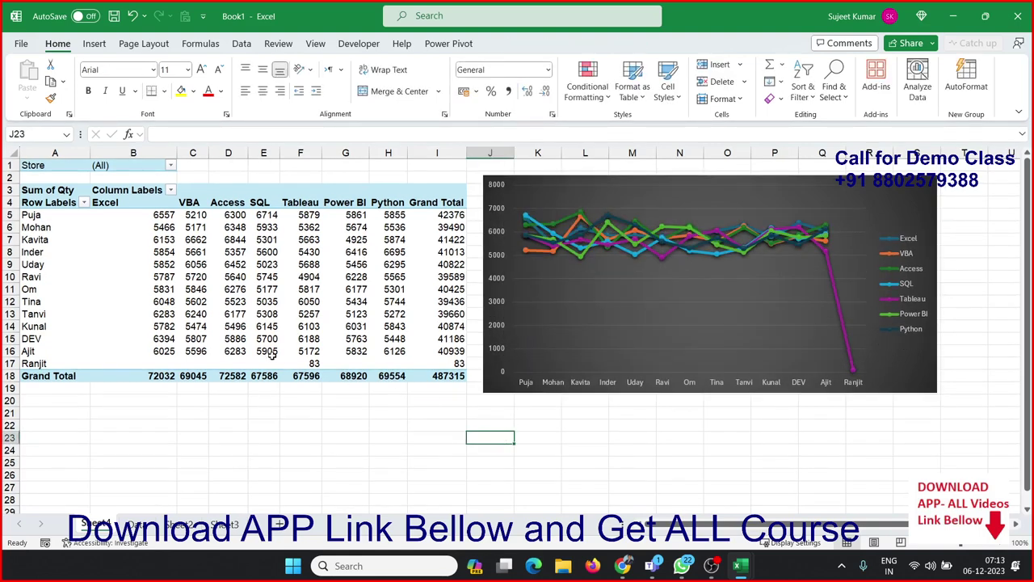
Choose Delhi in the Store filter dropdown in B1
left_click(170, 166)
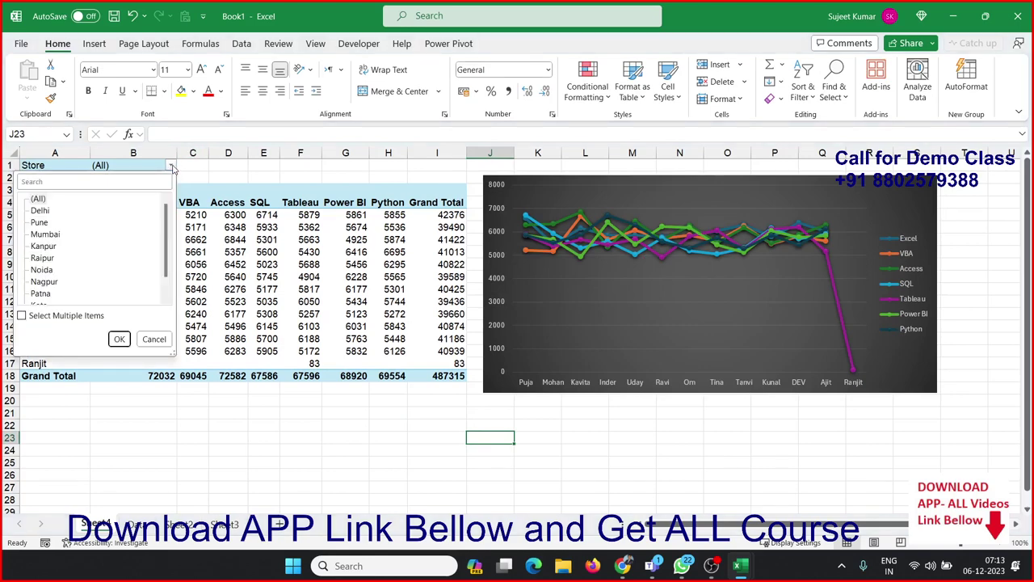
left_click(146, 179)
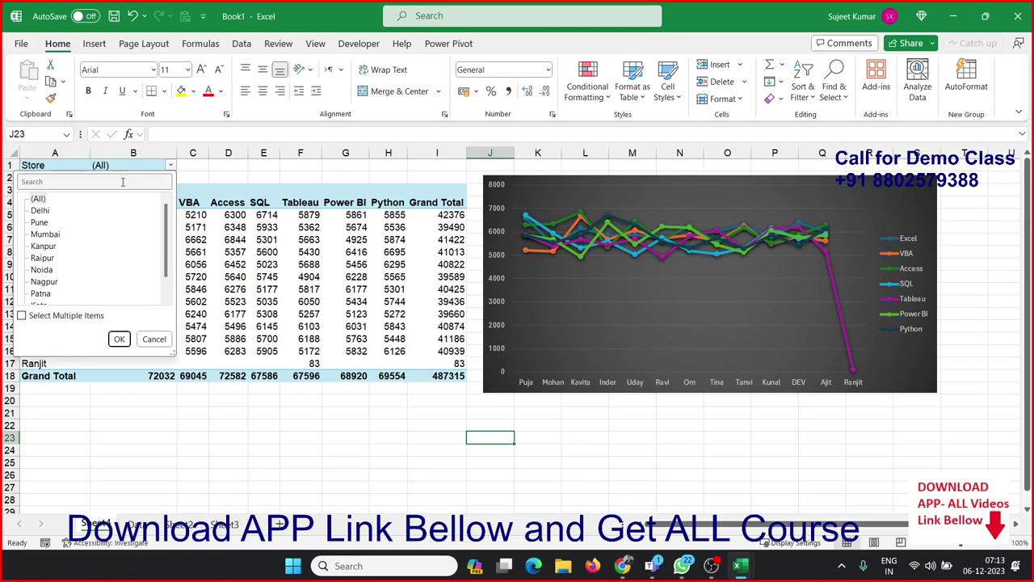
left_click(37, 211)
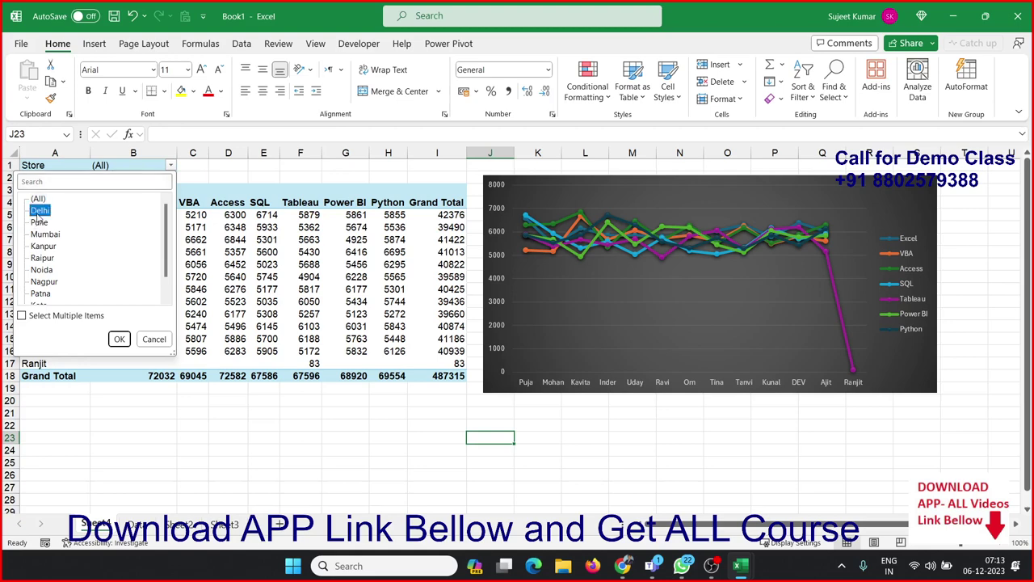
Apply the Delhi store filter, then drag the Pivot sheet tab ahead of Data
left_click(129, 342)
left_click(126, 340)
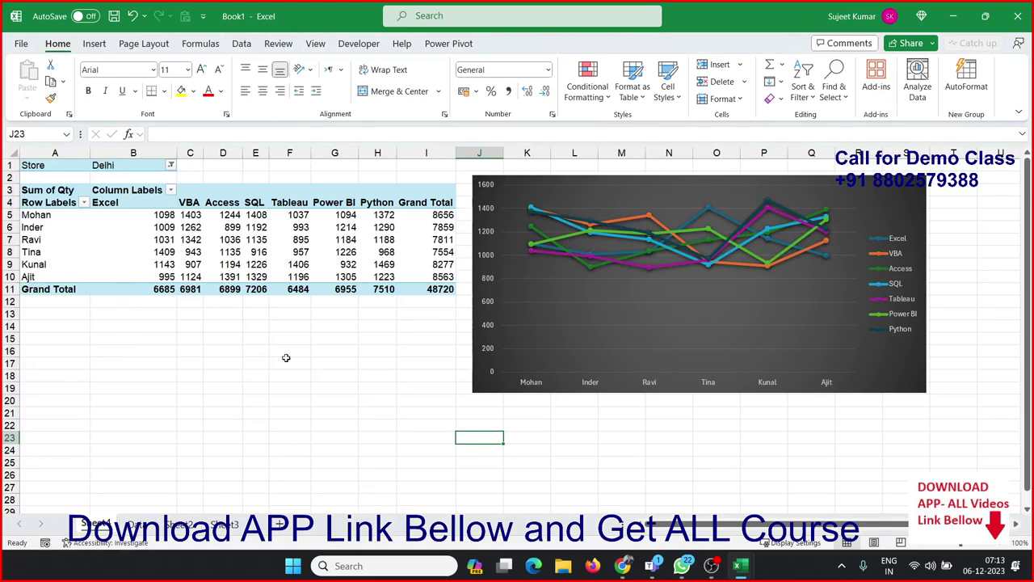
right_click(101, 529)
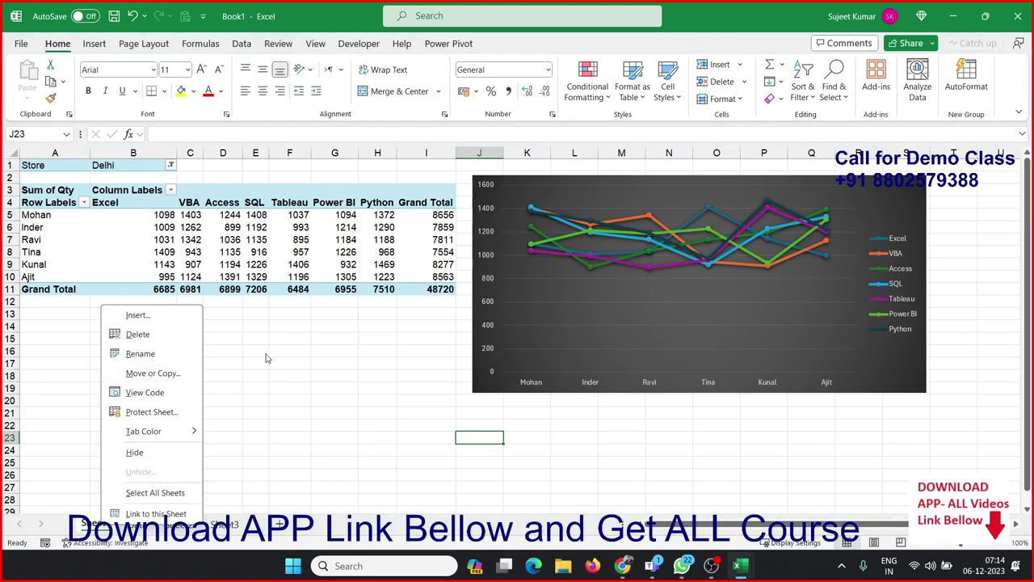
key("Escape")
left_click(113, 525)
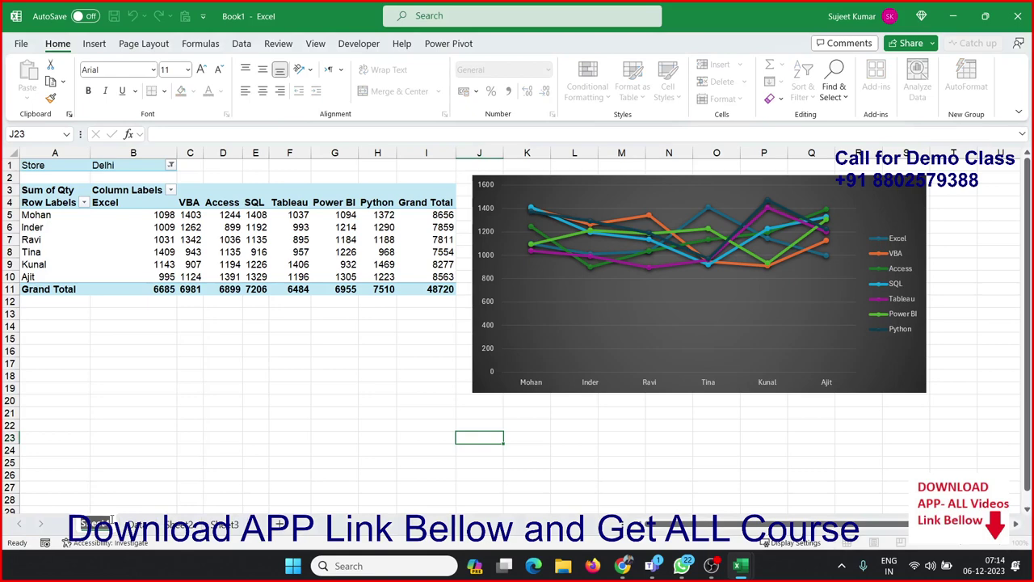
left_click_drag(113, 523, 115, 523)
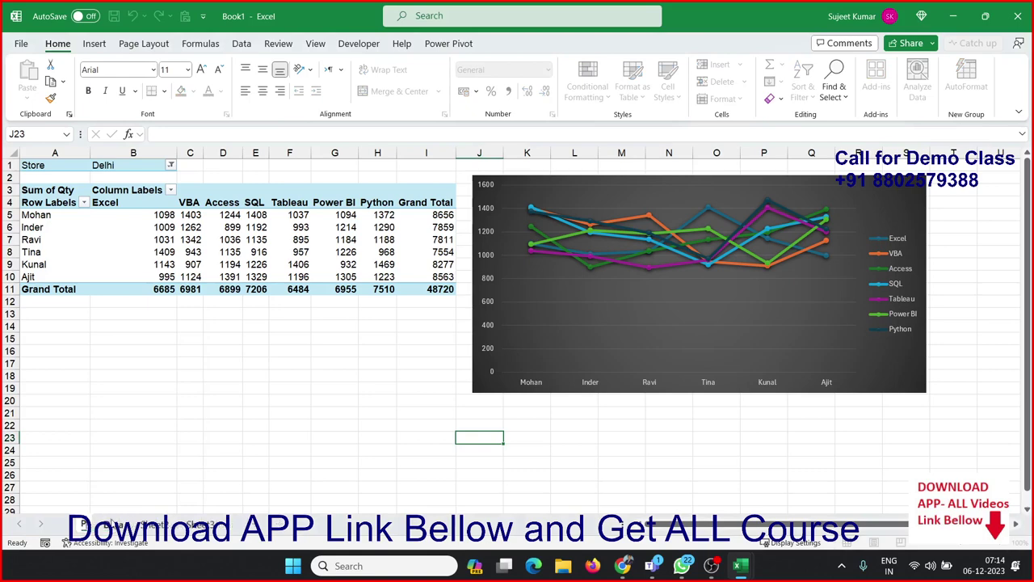
left_click_drag(113, 523, 99, 524)
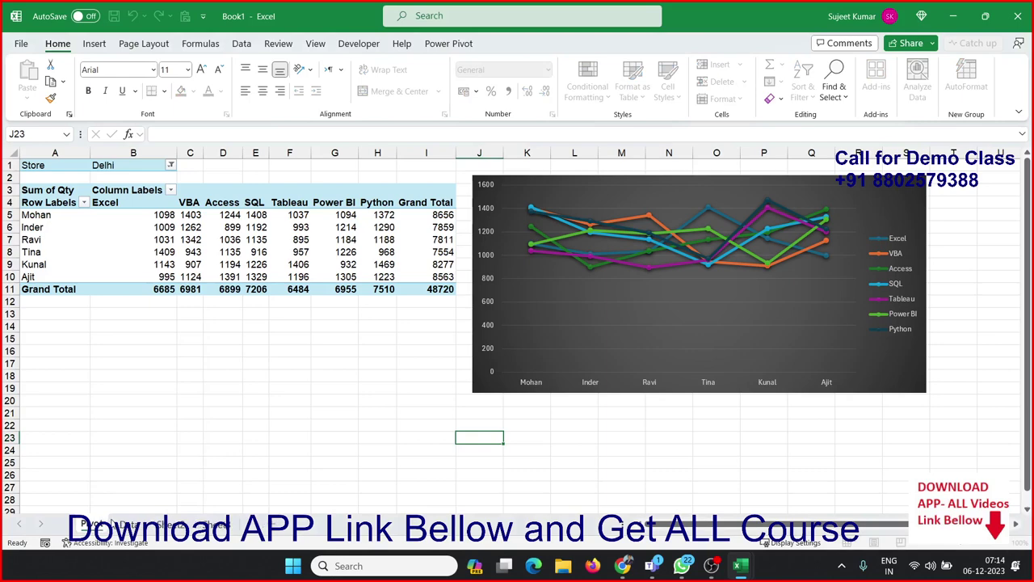
left_click(183, 388)
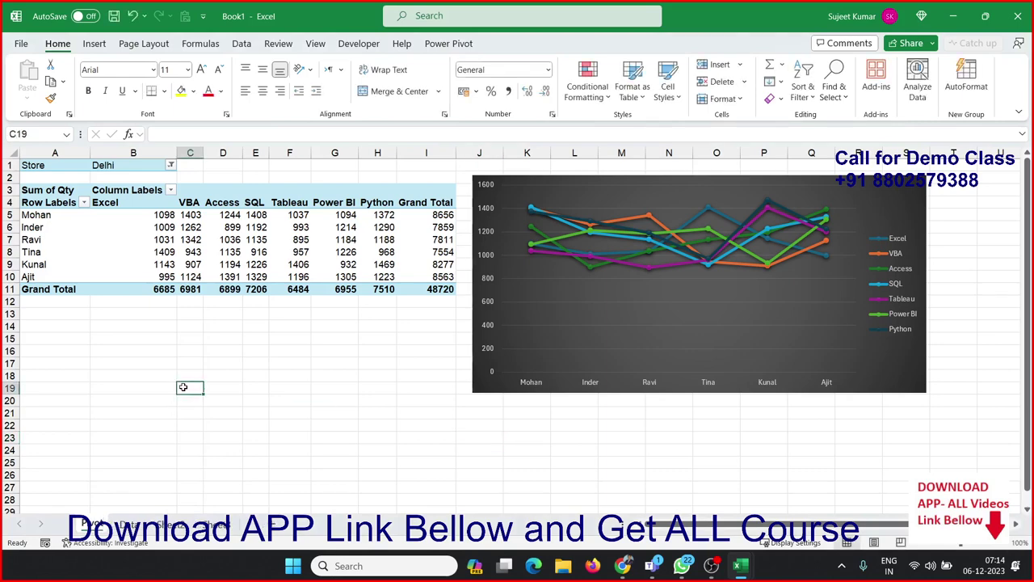
left_click(170, 167)
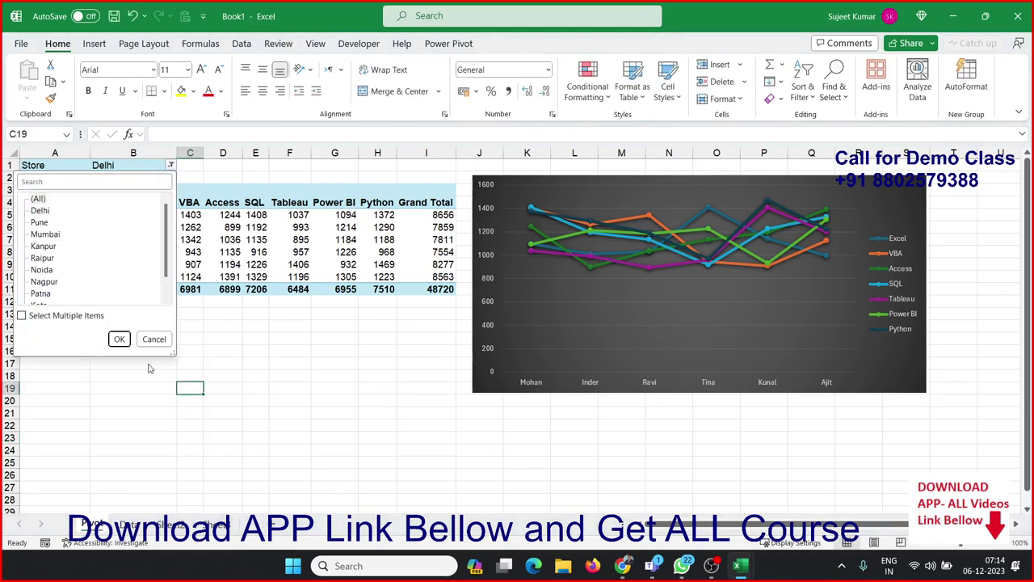
left_click(119, 339)
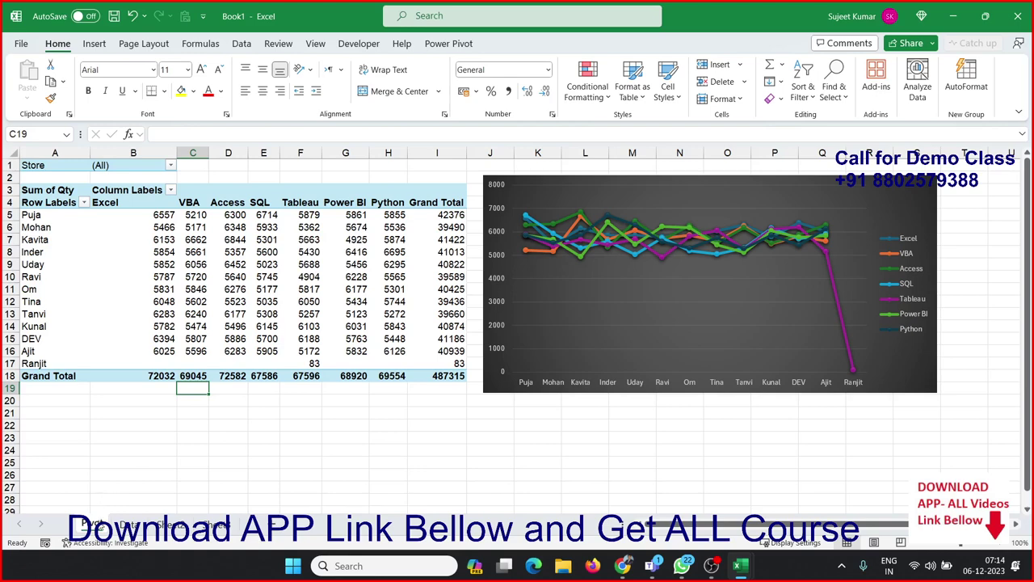
left_click(164, 320)
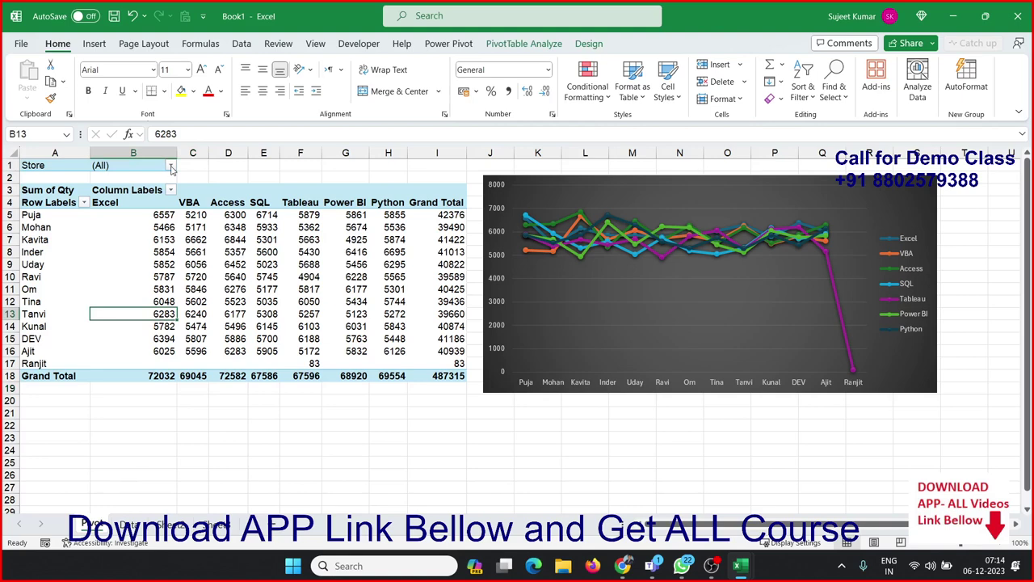
left_click(171, 165)
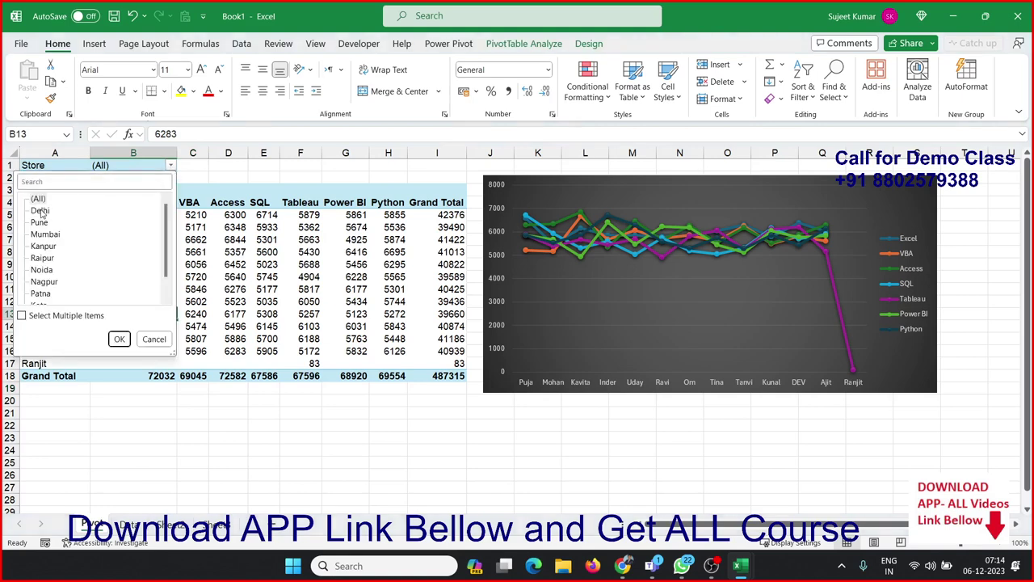
left_click(119, 339)
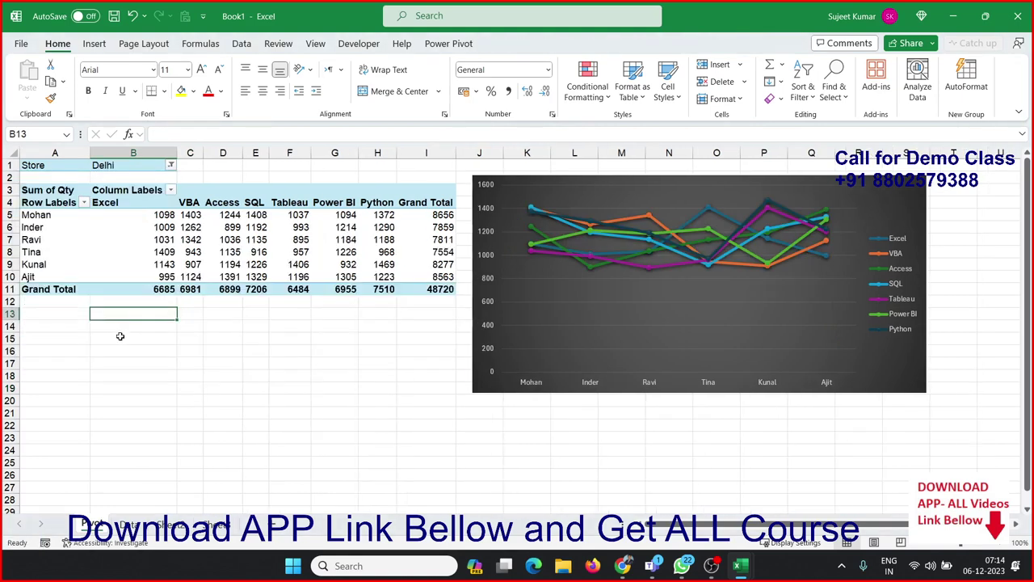
Open the Pivot sheet tab's Move or Copy dialog and cancel it without changes
left_click(163, 250)
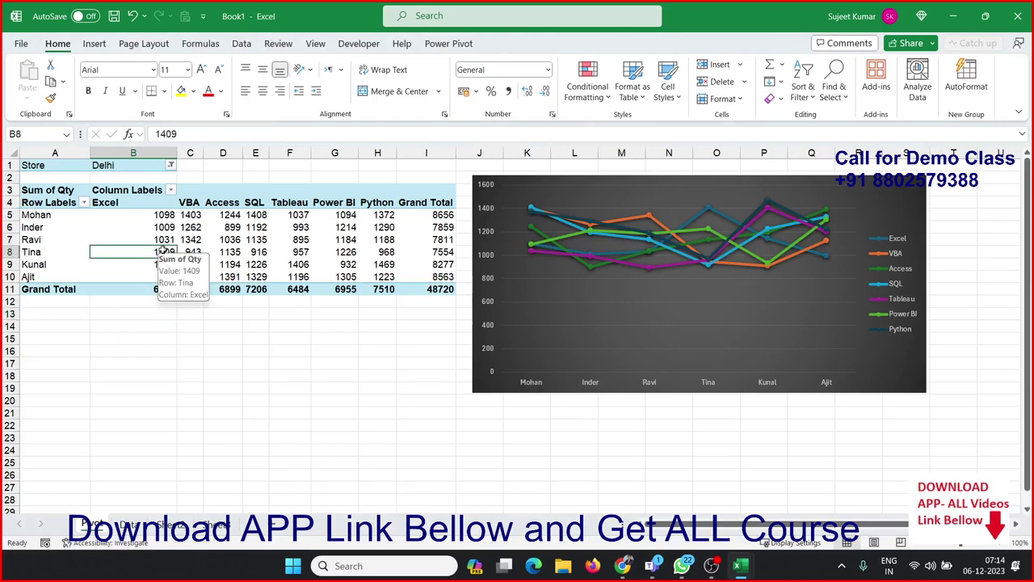
right_click(93, 526)
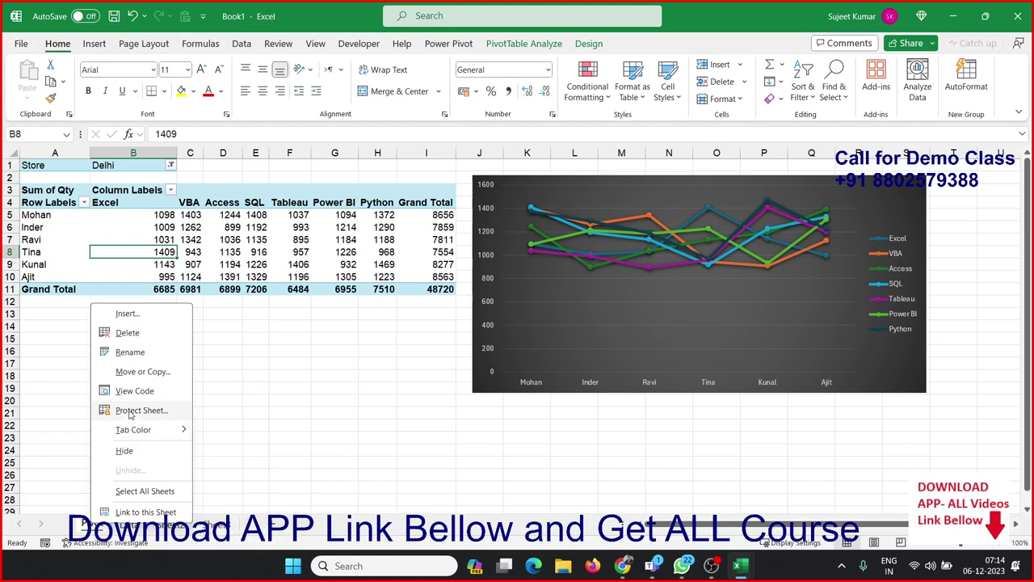
left_click(139, 371)
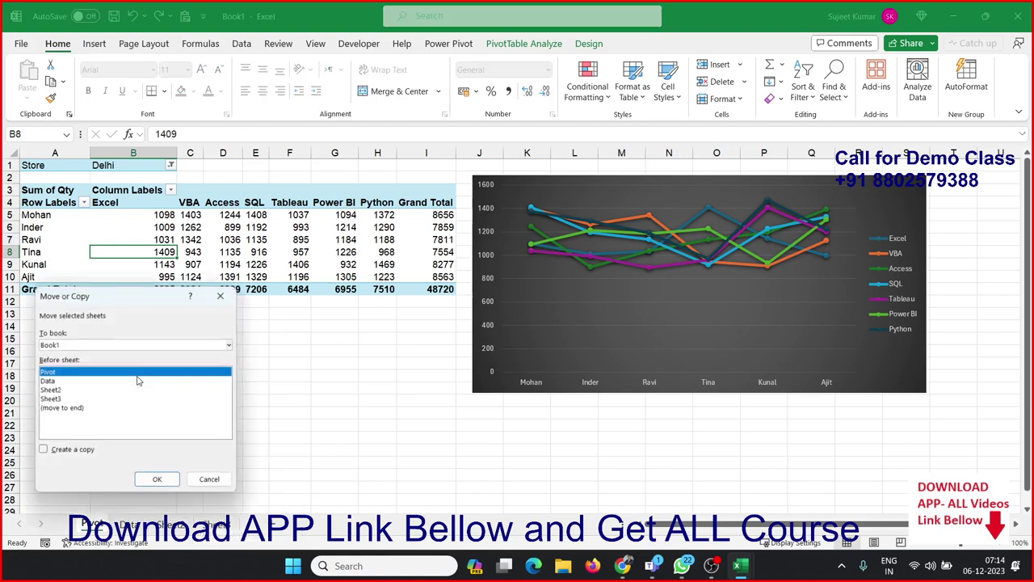
left_click(209, 482)
left_click(255, 400)
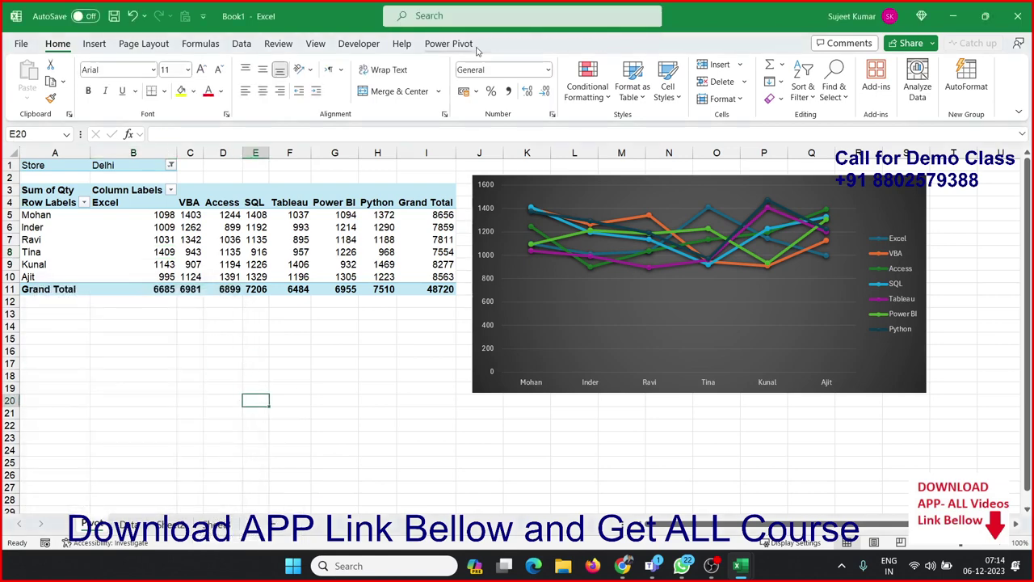
Start recording a new macro named Macro3 from the Developer tab
left_click(359, 44)
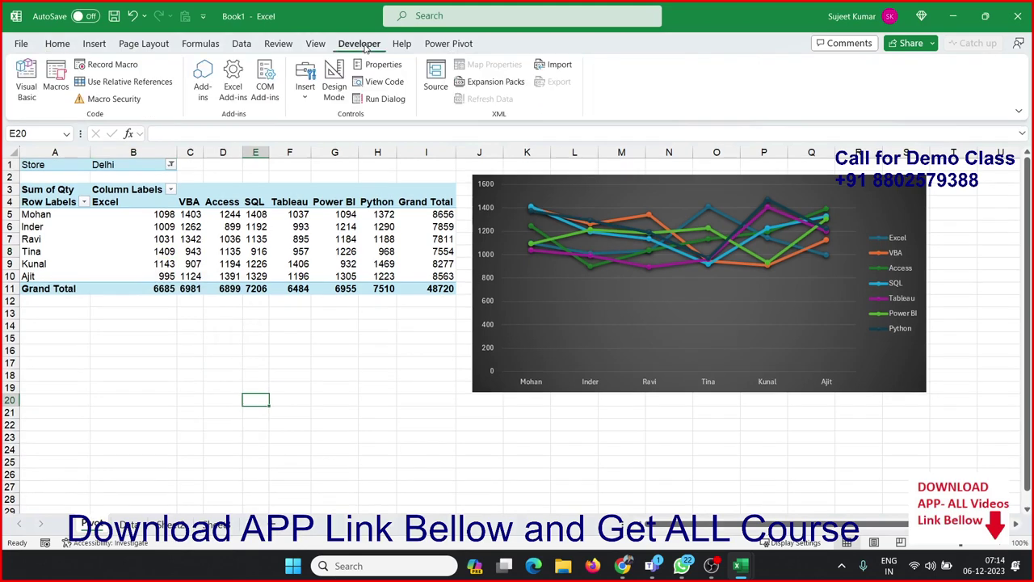
left_click(112, 65)
left_click(388, 352)
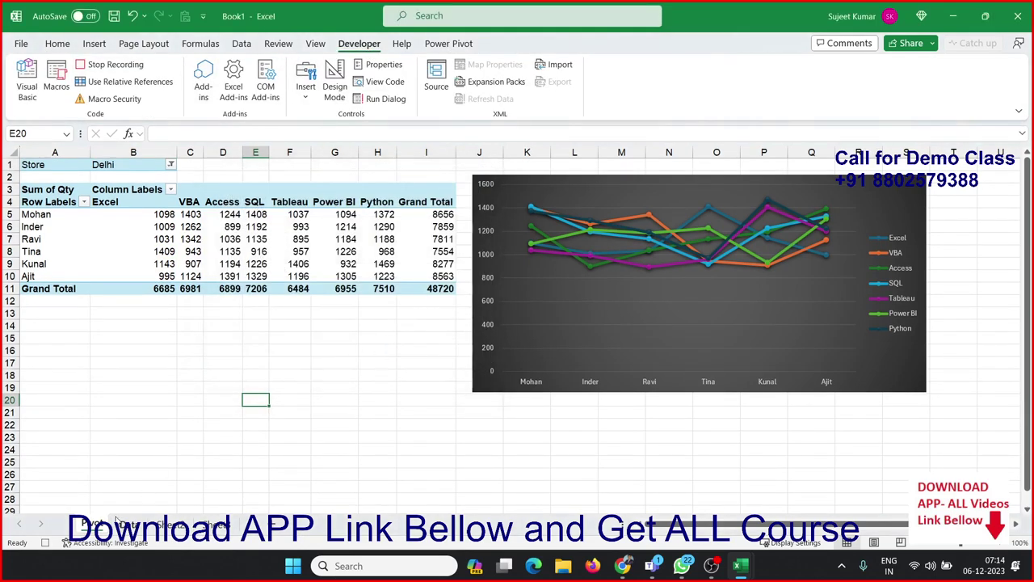
Copy the Pivot sheet into a new book with Create a copy ticked
right_click(95, 524)
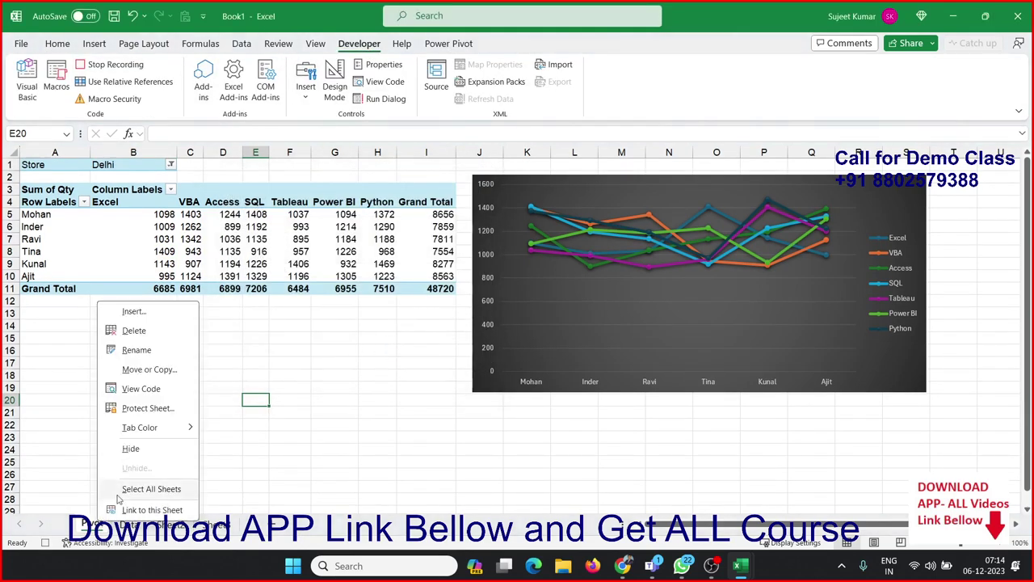
left_click(149, 369)
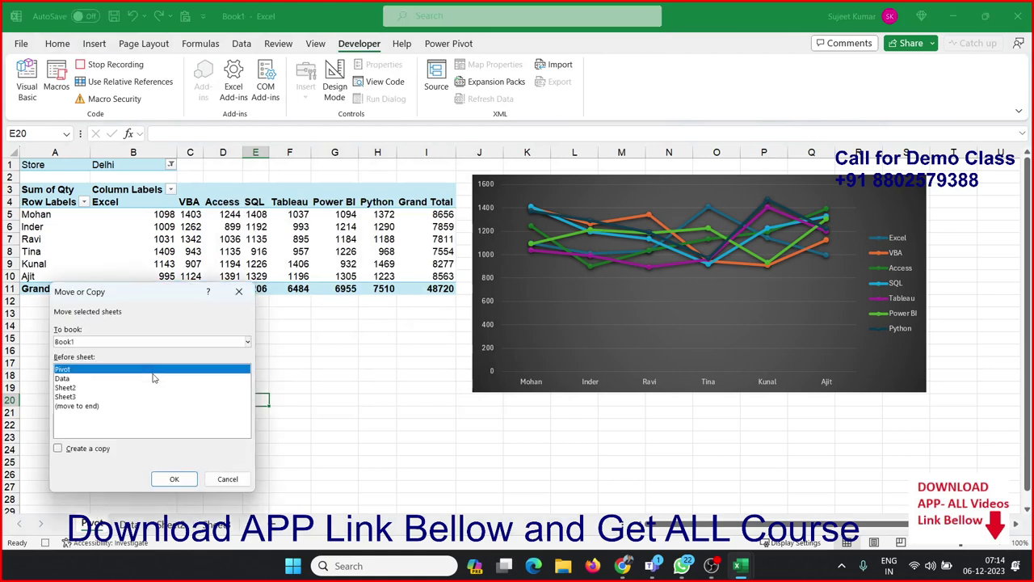
left_click(95, 345)
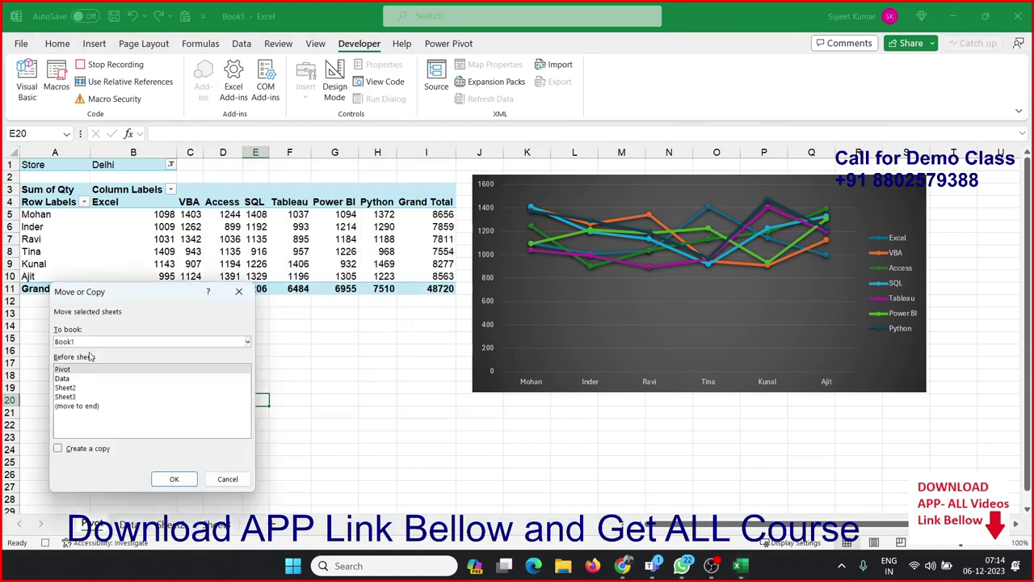
left_click(97, 350)
left_click(172, 482)
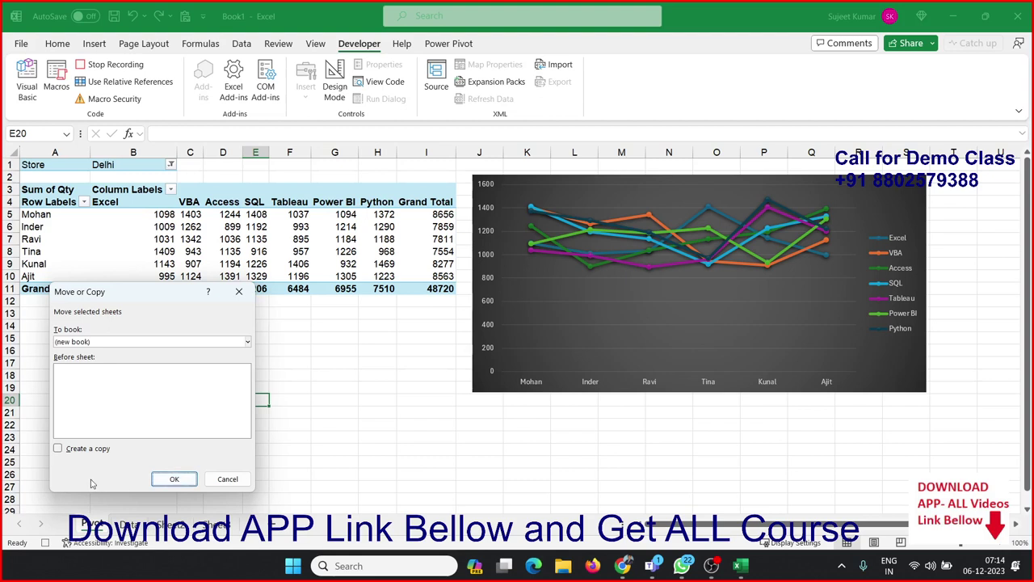
left_click(91, 451)
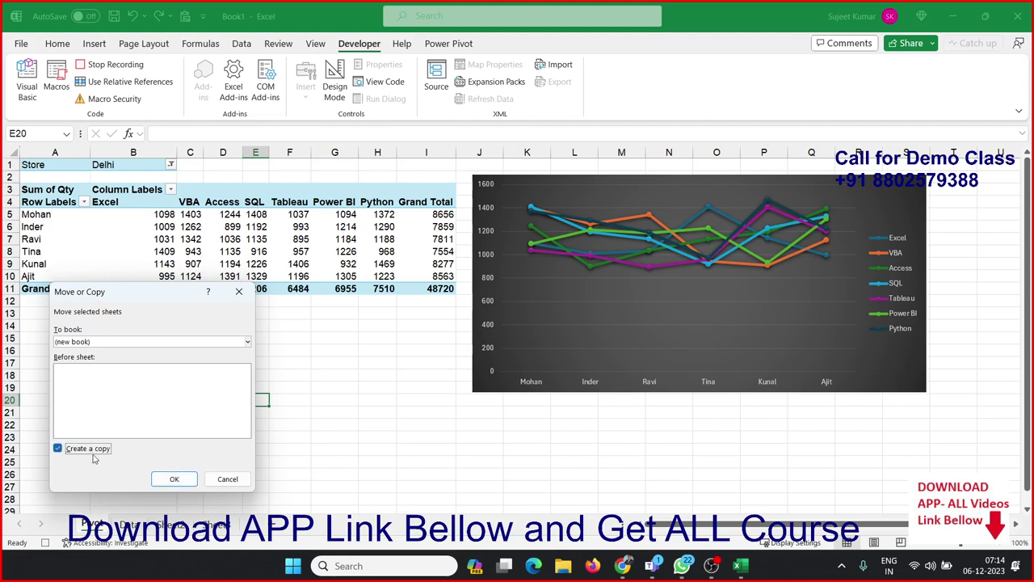
left_click(172, 482)
left_click(175, 478)
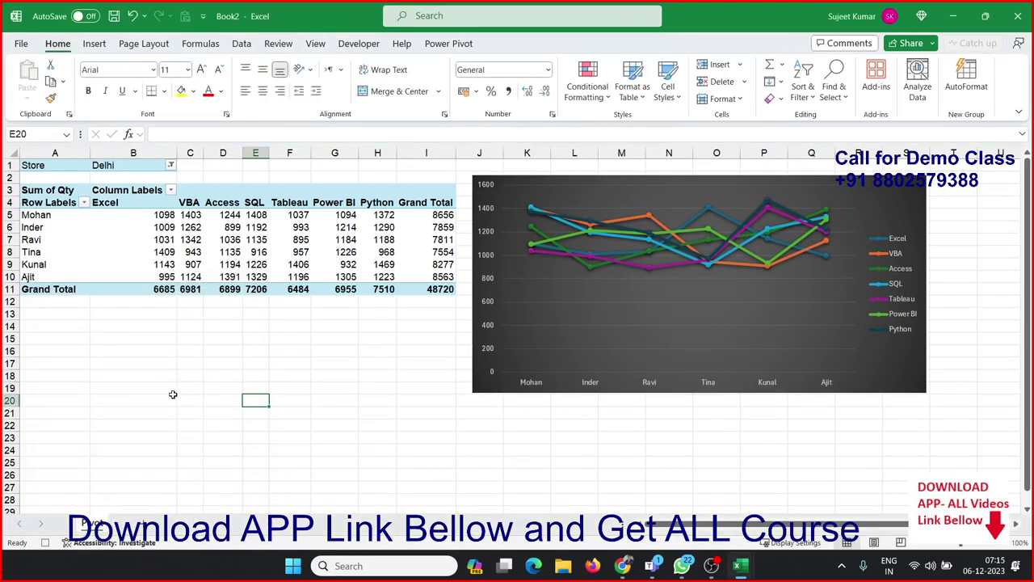
Save Book2 as 'Delhi' in the D:\SL\Data folder
key("ctrl+s")
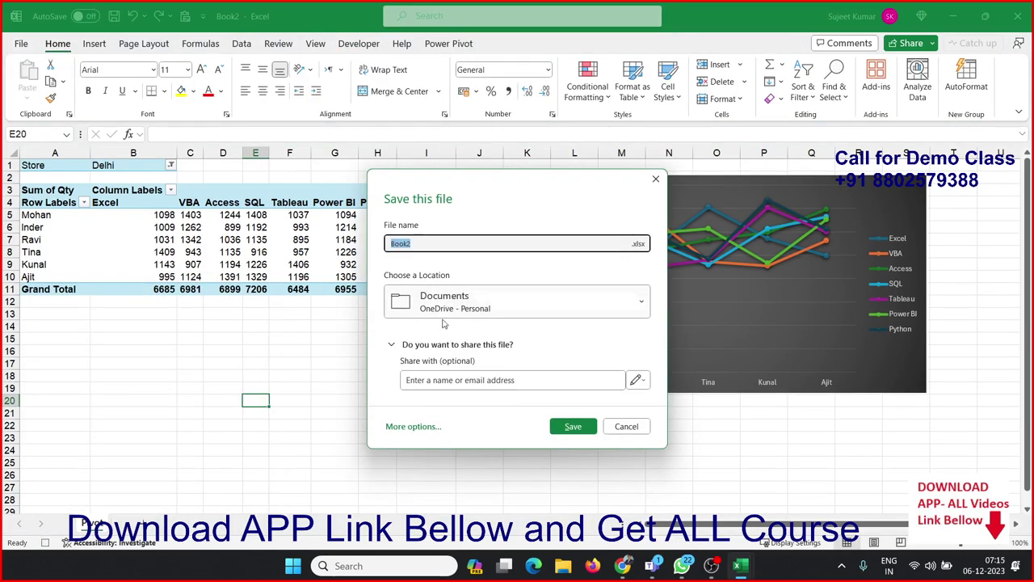
left_click(412, 429)
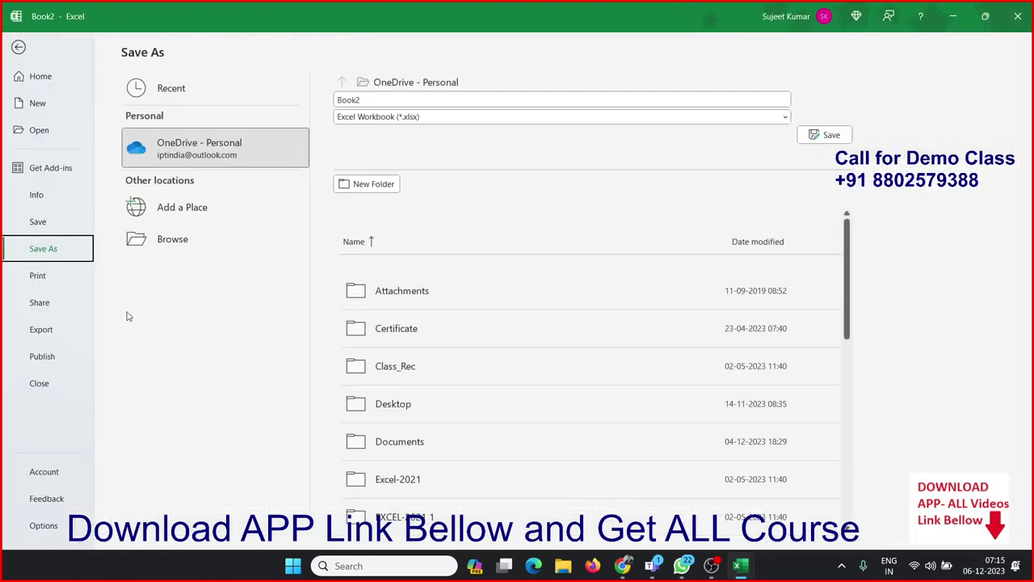
left_click(172, 240)
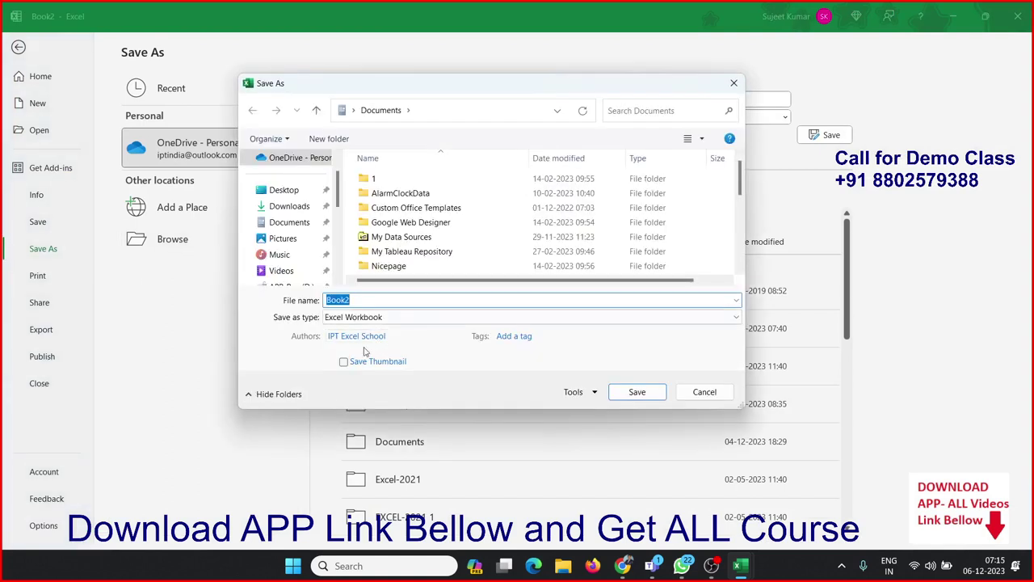
left_click_drag(339, 202, 335, 248)
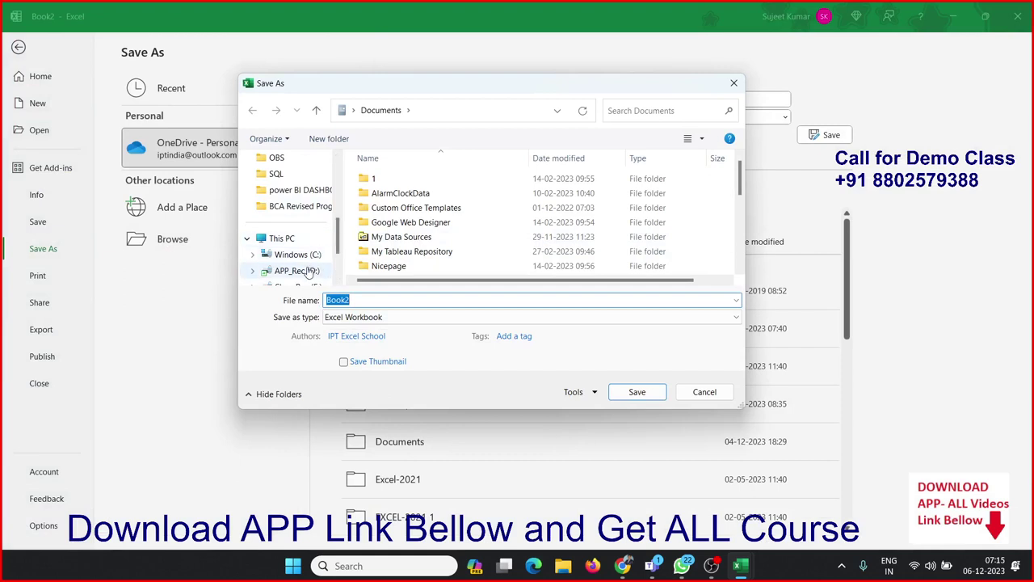
left_click(297, 271)
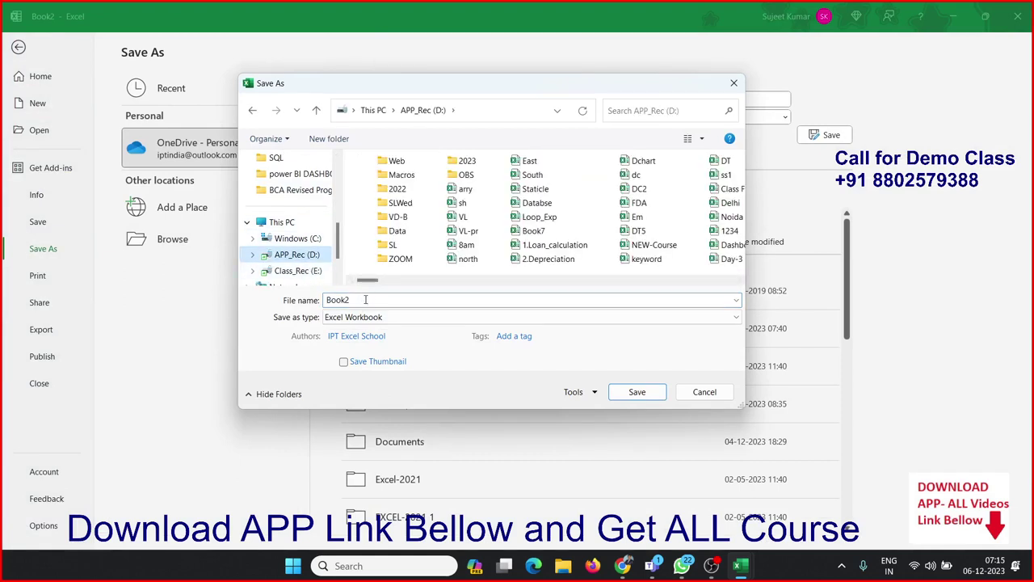
mouse_move(368, 280)
left_mouse_down()
mouse_move(440, 282)
mouse_move(368, 282)
left_mouse_up()
double_click(399, 246)
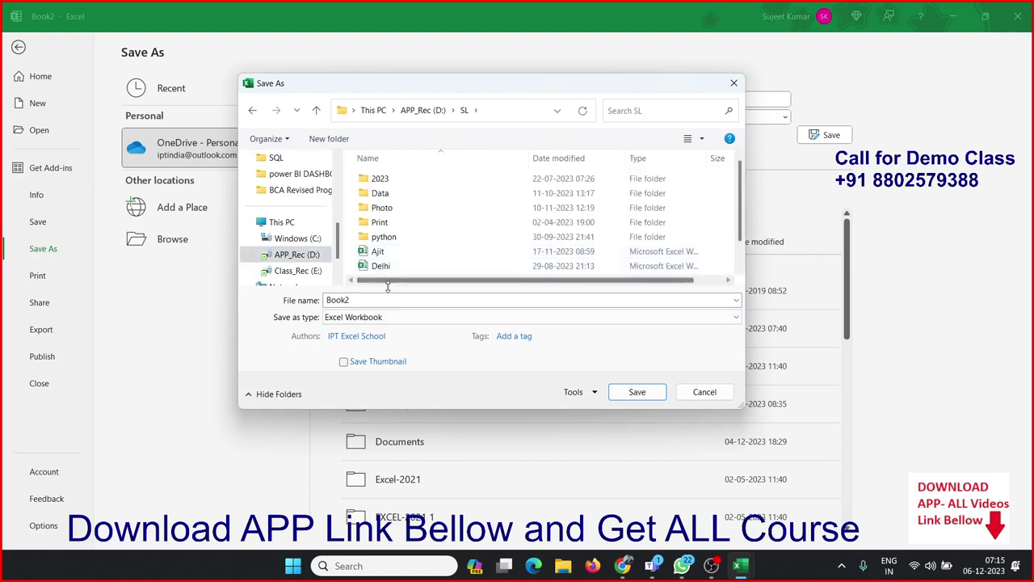
double_click(396, 193)
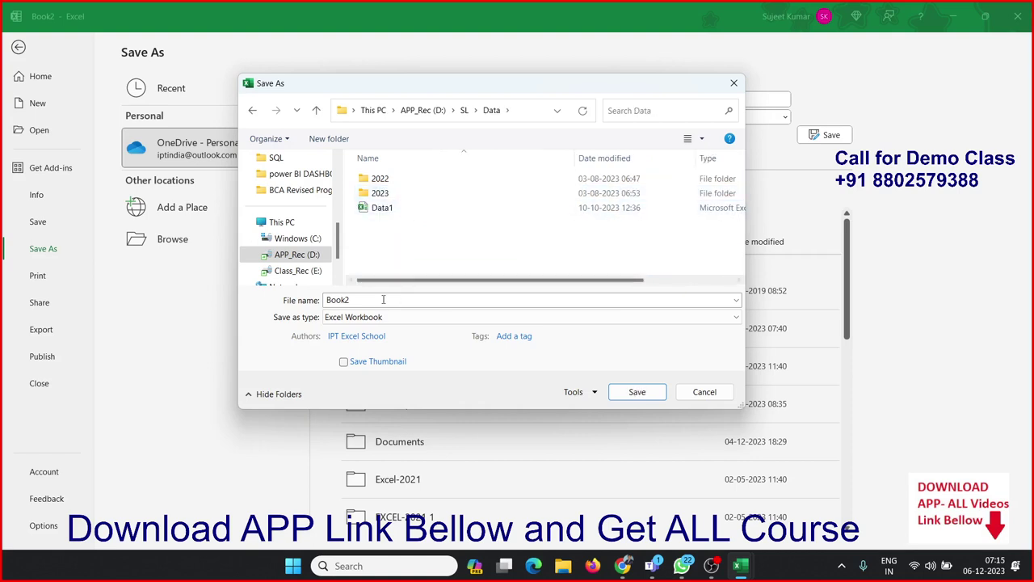
double_click(369, 303)
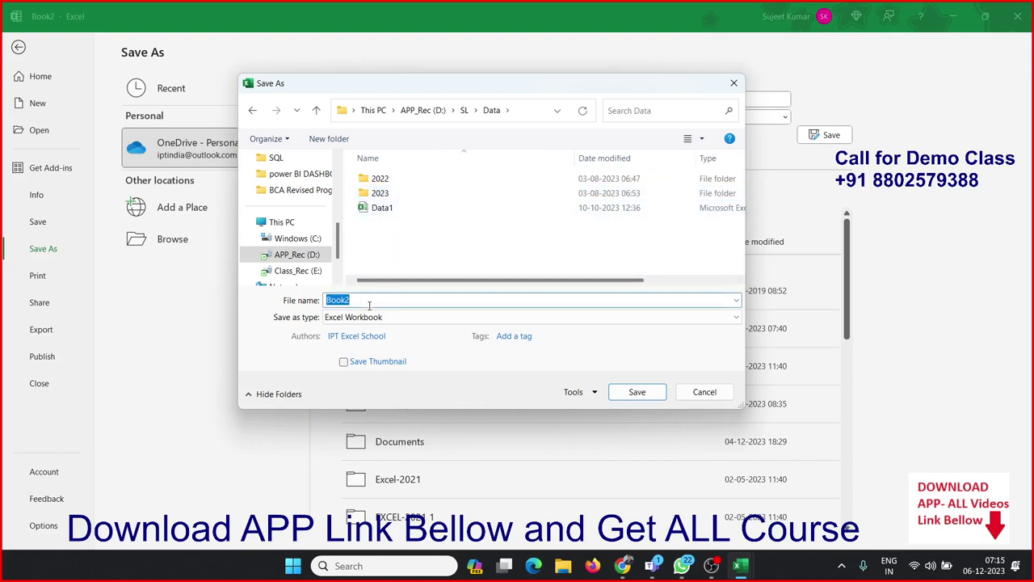
type("Delhi")
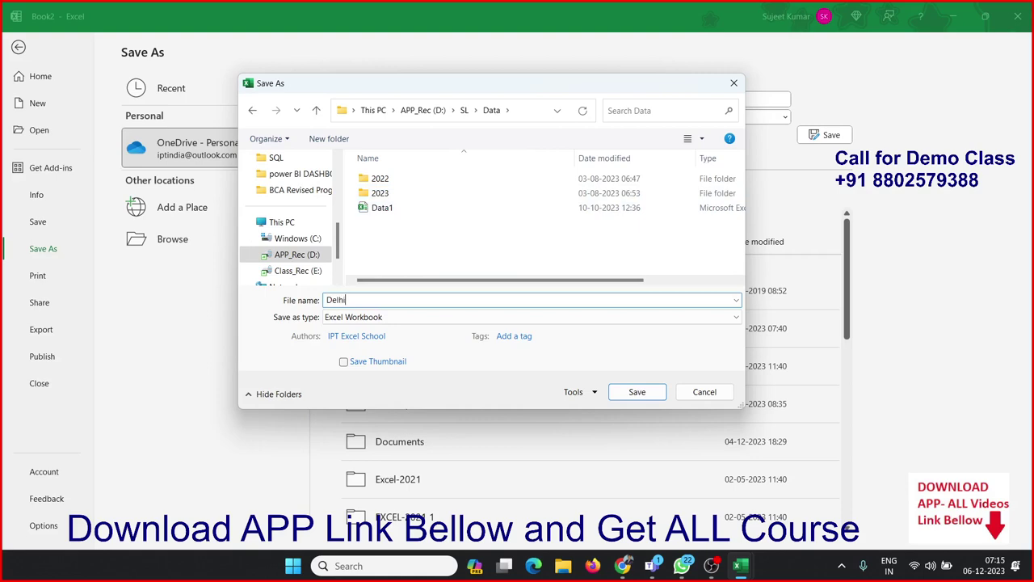
left_click(623, 397)
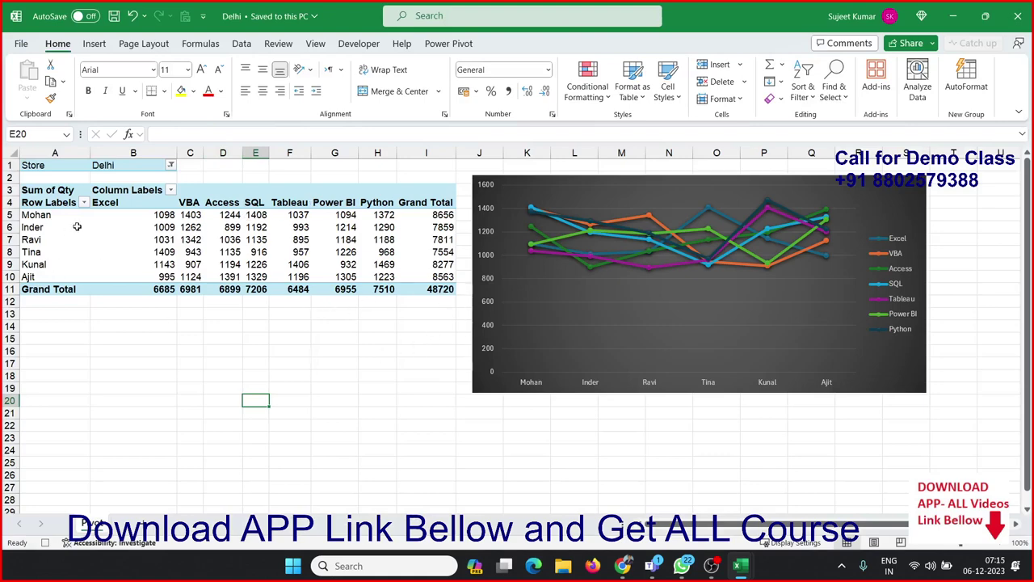
Select cell B8 on the copied Pivot sheet, return to Book1 and stop recording Macro3
left_click(38, 148)
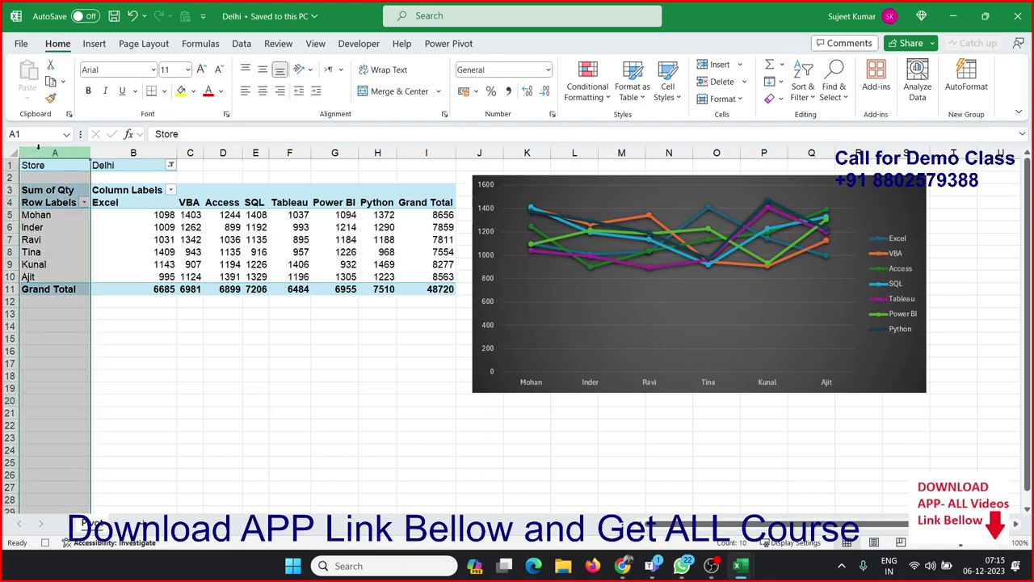
left_click(157, 251)
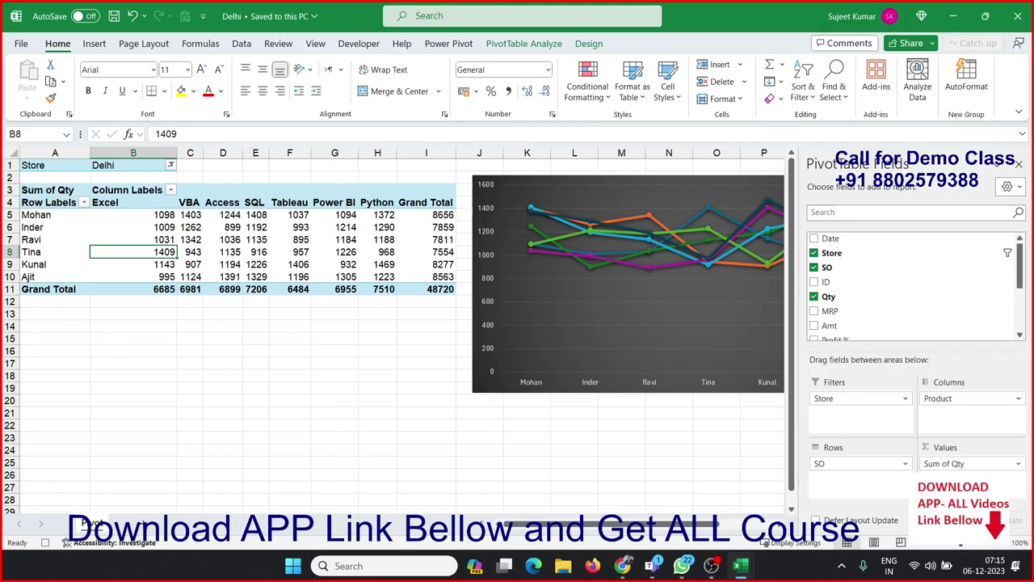
left_click(1018, 16)
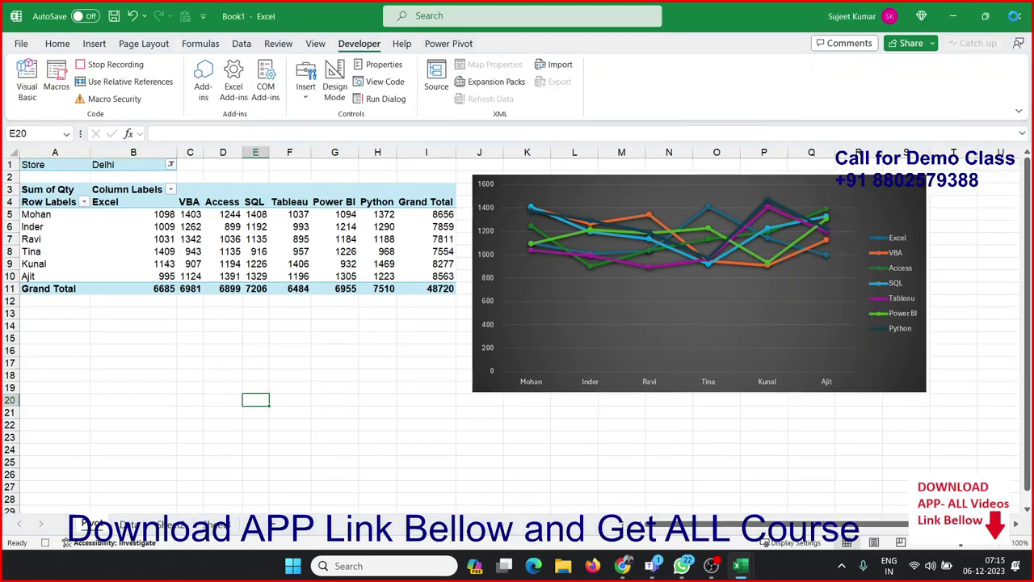
left_click(110, 65)
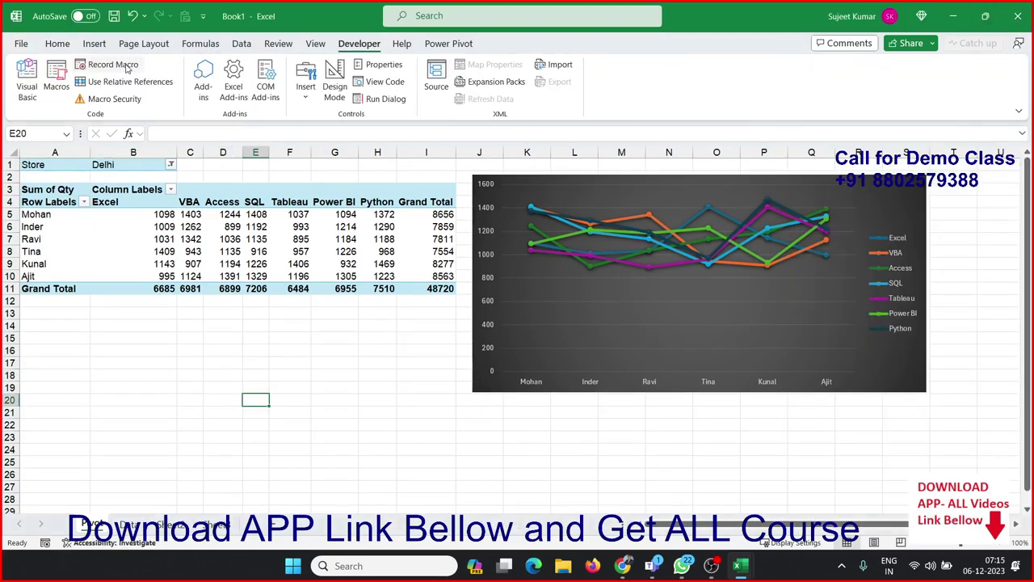
Open Macro3 in Module1 of the maximized VBA editor and delete its ChDir "D:\SL\Data" line
left_click(27, 81)
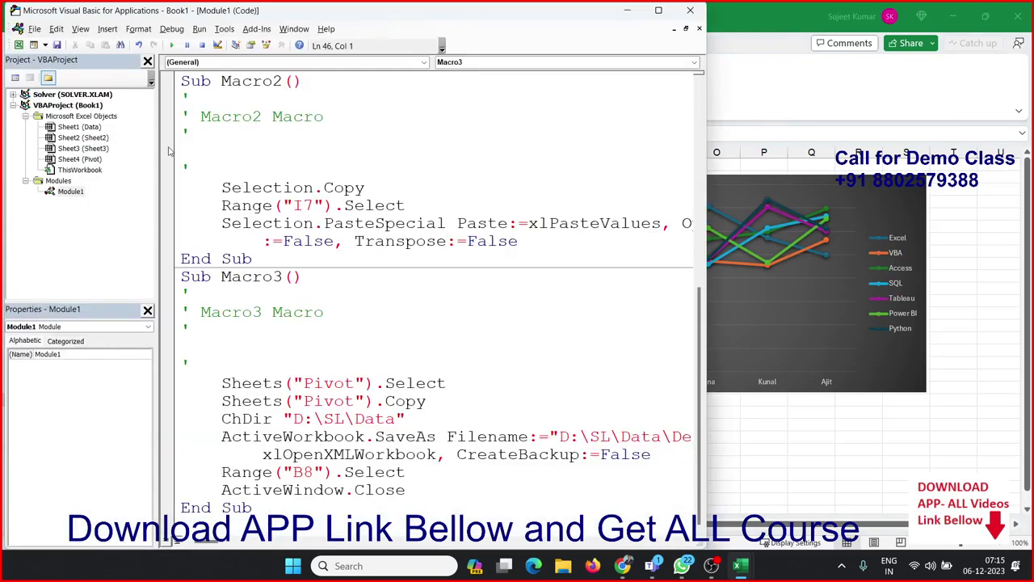
left_click(71, 191)
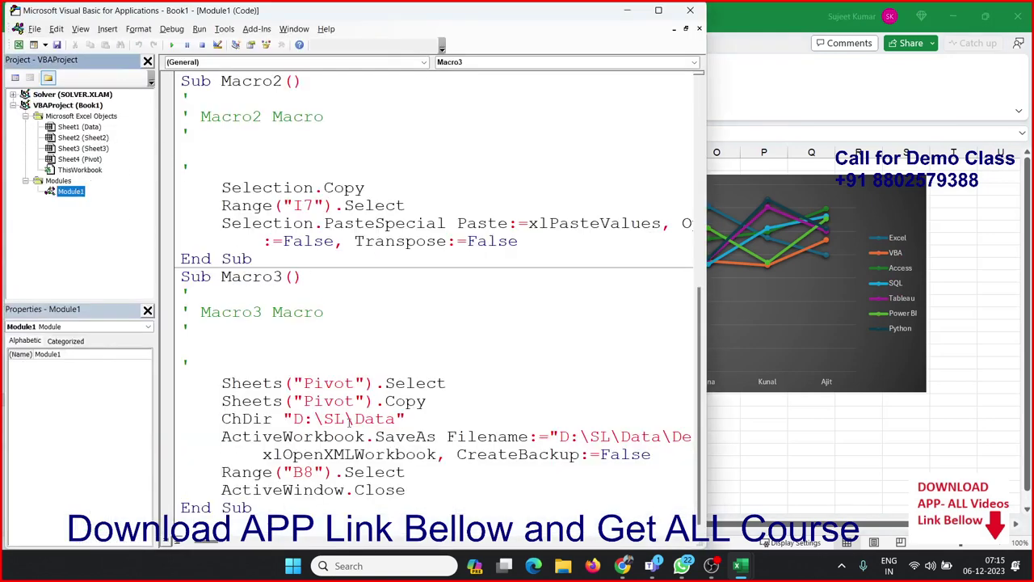
left_click(326, 469)
scroll(328, 462, "up", 2)
scroll(329, 463, "up", 4)
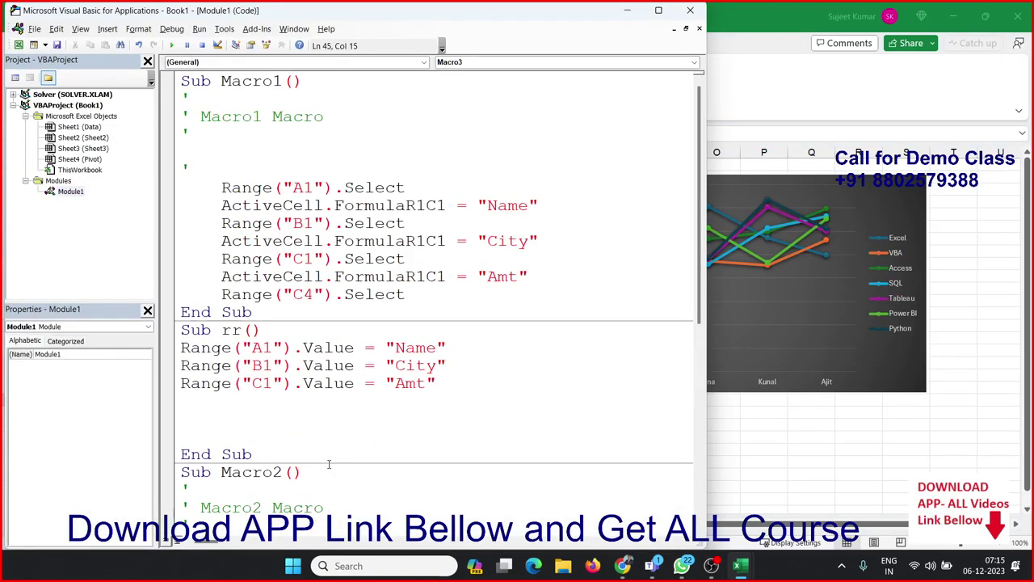
scroll(329, 462, "down", 5)
scroll(328, 462, "down", 1)
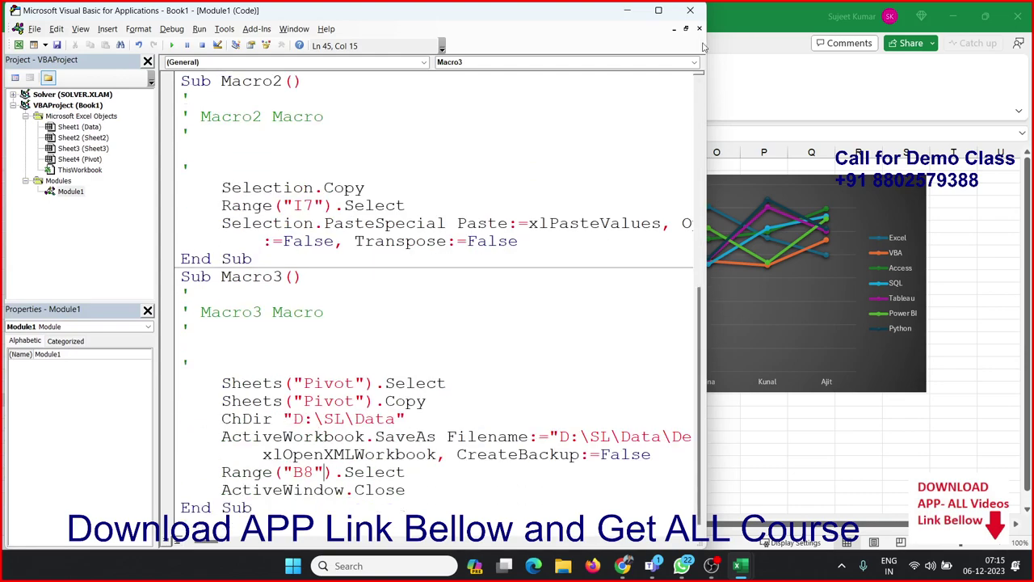
left_click(664, 9)
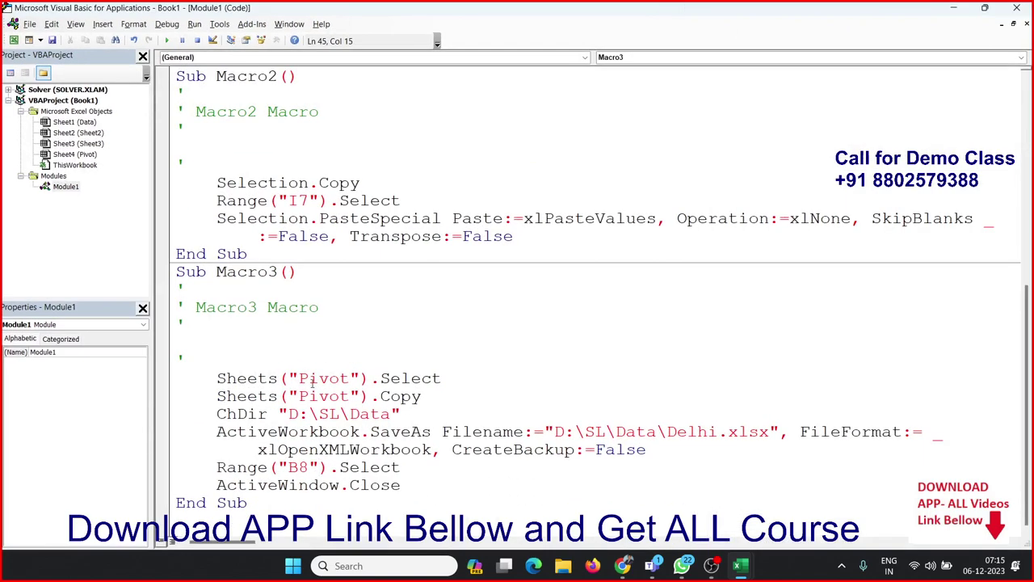
double_click(311, 378)
double_click(315, 396)
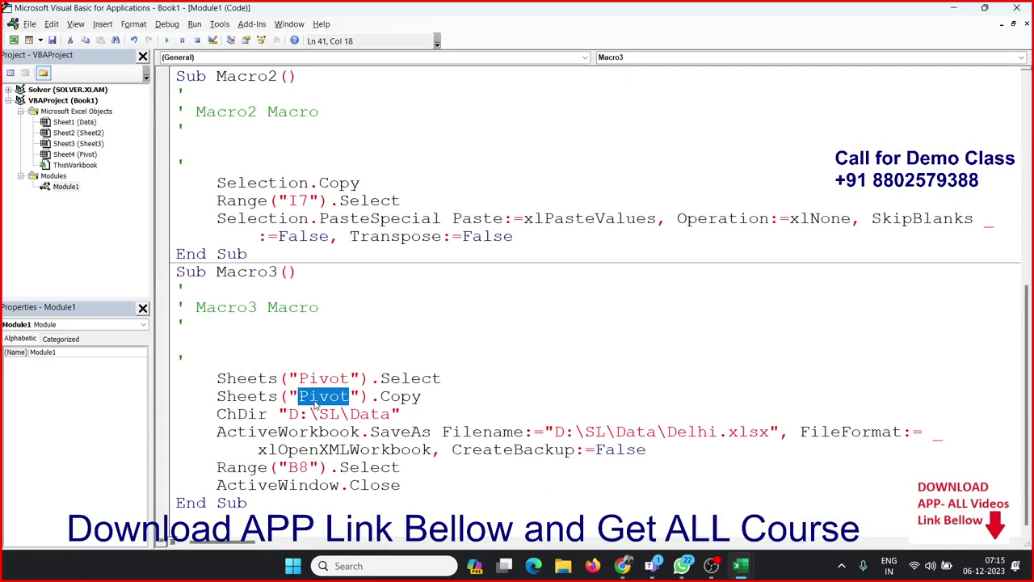
left_click_drag(447, 412, 217, 414)
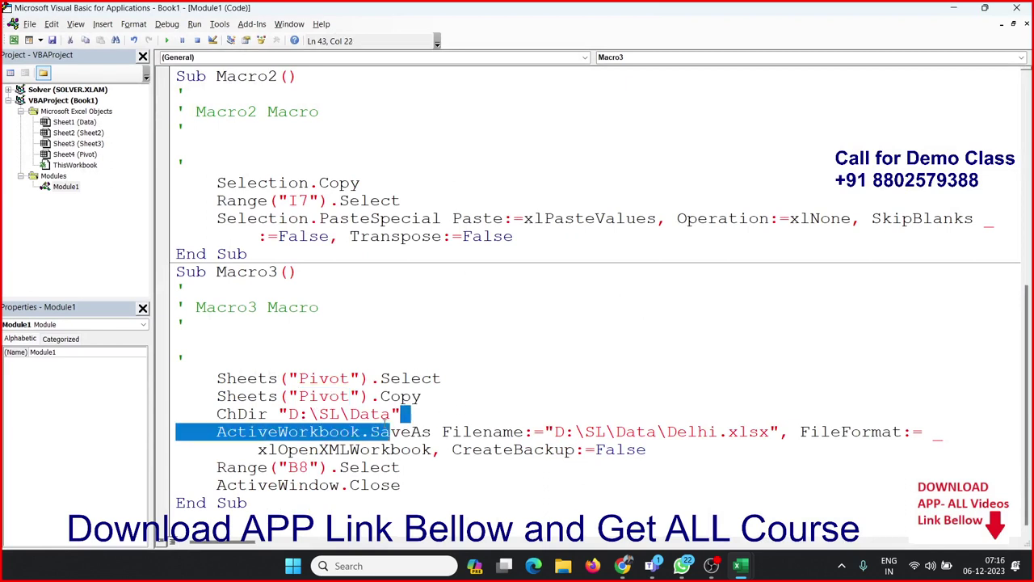
key("Delete")
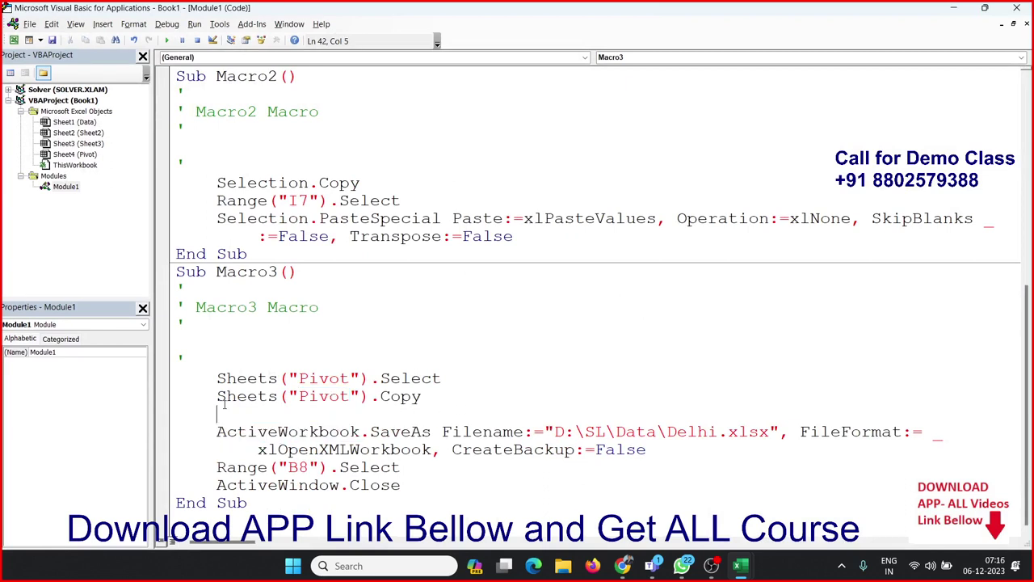
Review the Copy and SaveAs lines and select the Sheets("Pivot"). prefix for reuse
left_click(762, 431)
left_click(356, 509)
left_click(402, 483)
left_click(389, 411)
double_click(678, 434)
left_click(302, 415)
left_click_drag(464, 379, 207, 378)
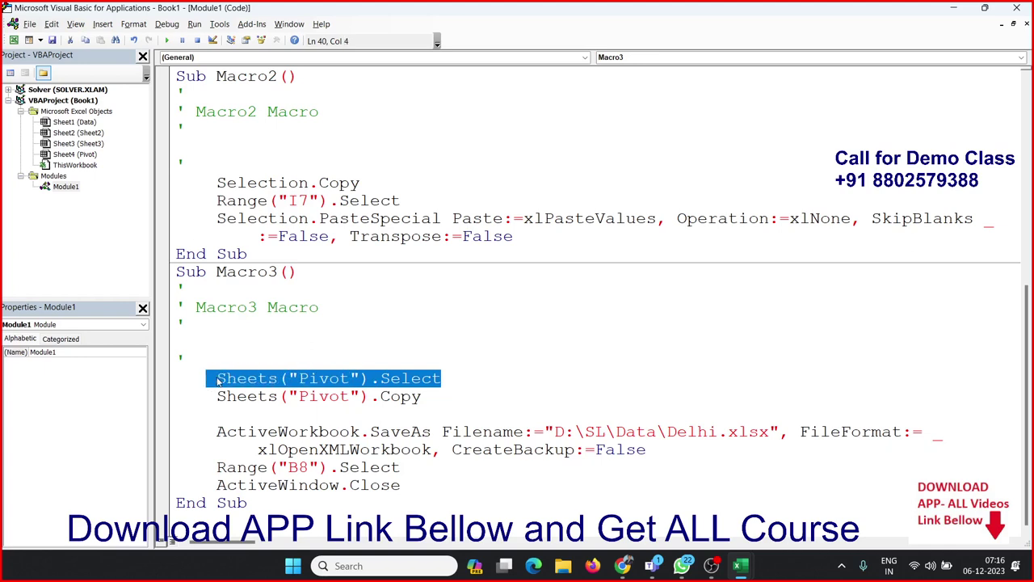
left_click(253, 410)
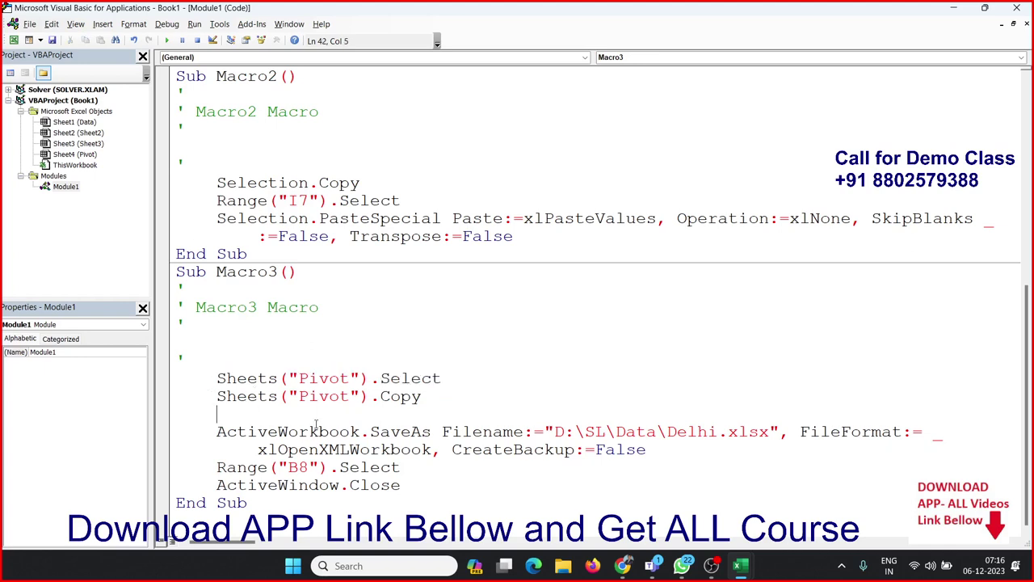
key("alt+F11")
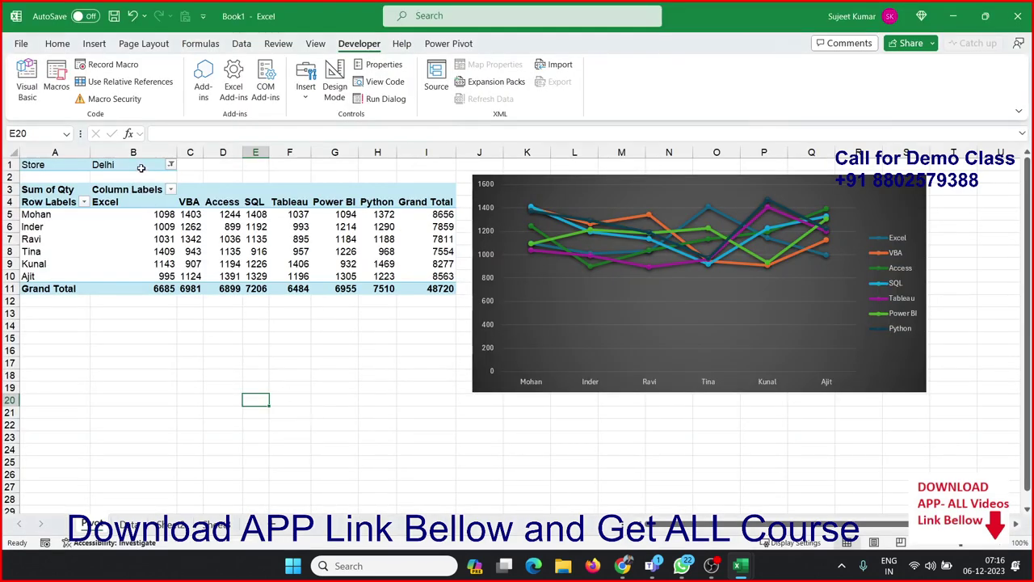
key("alt+F11")
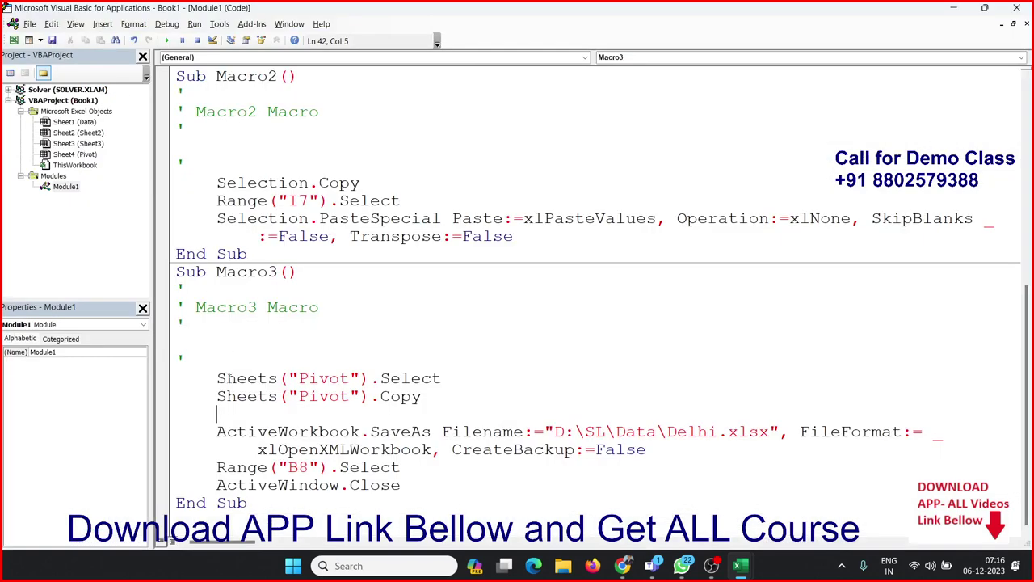
type("act")
key("BackSpace")
key("BackSpace")
key("BackSpace")
left_click_drag(379, 396, 201, 400)
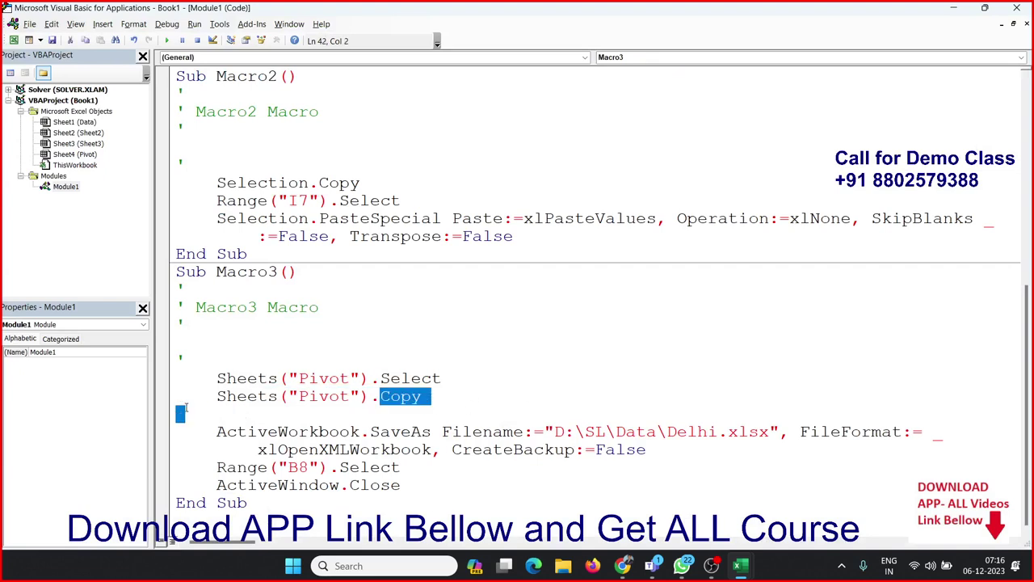
Add the line Sheets("Pivot").Name = Range("B1").Value below the Copy statement
left_click(236, 412)
key("ctrl+v")
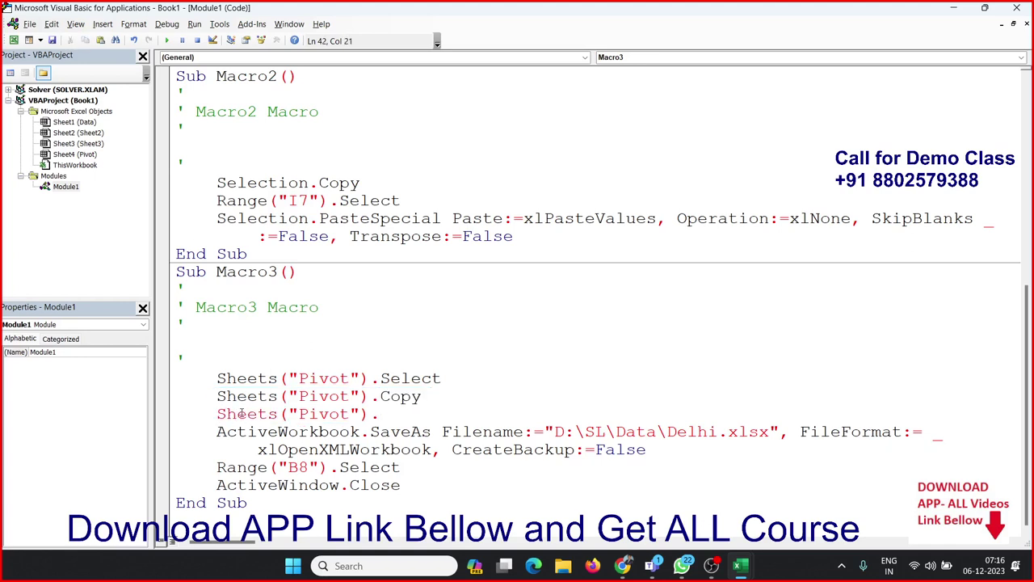
type("name=r")
type("ange(")
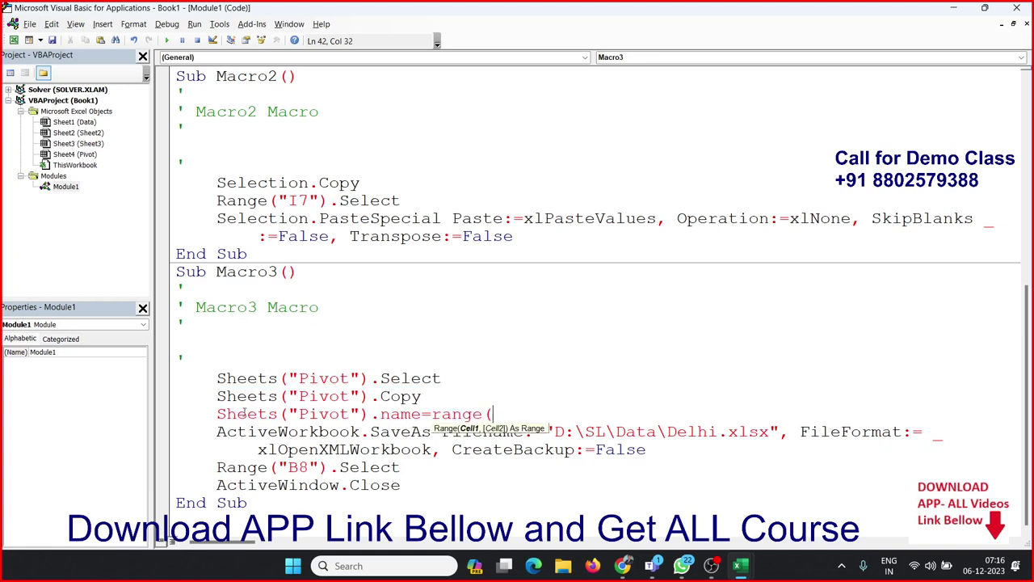
type("\"")
type("B1")
type("\").")
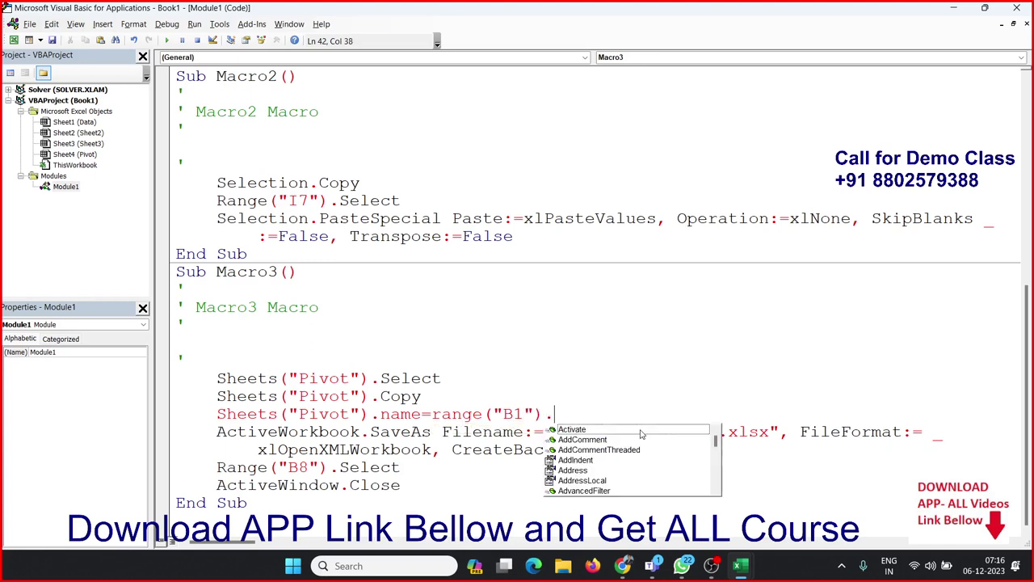
type("v")
key("Down")
key("Return")
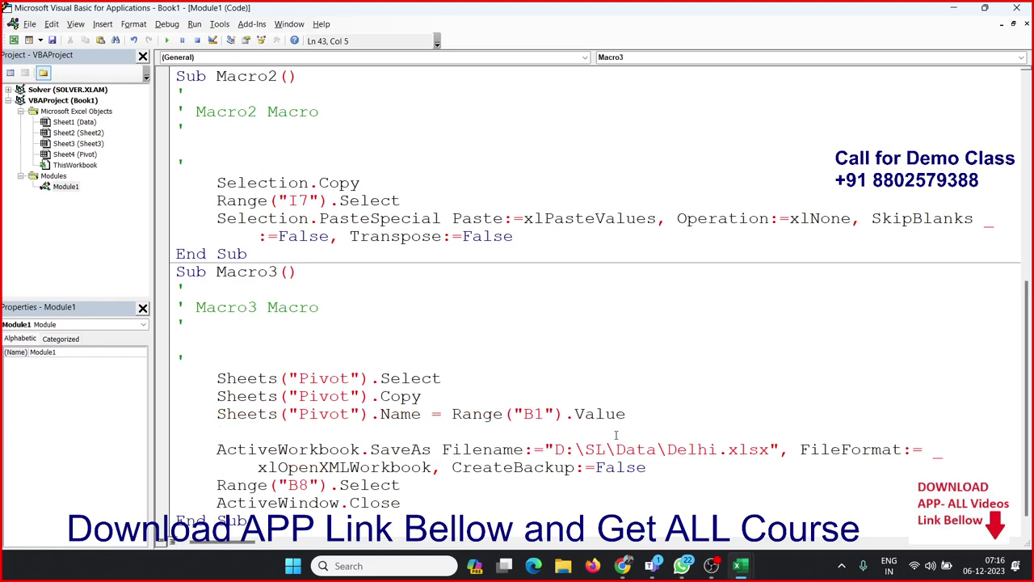
Replace the hard-coded Delhi in the SaveAs path with Range("B1").Value and a quoted ".xlsx"
left_click(667, 449)
left_click_drag(451, 413, 625, 414)
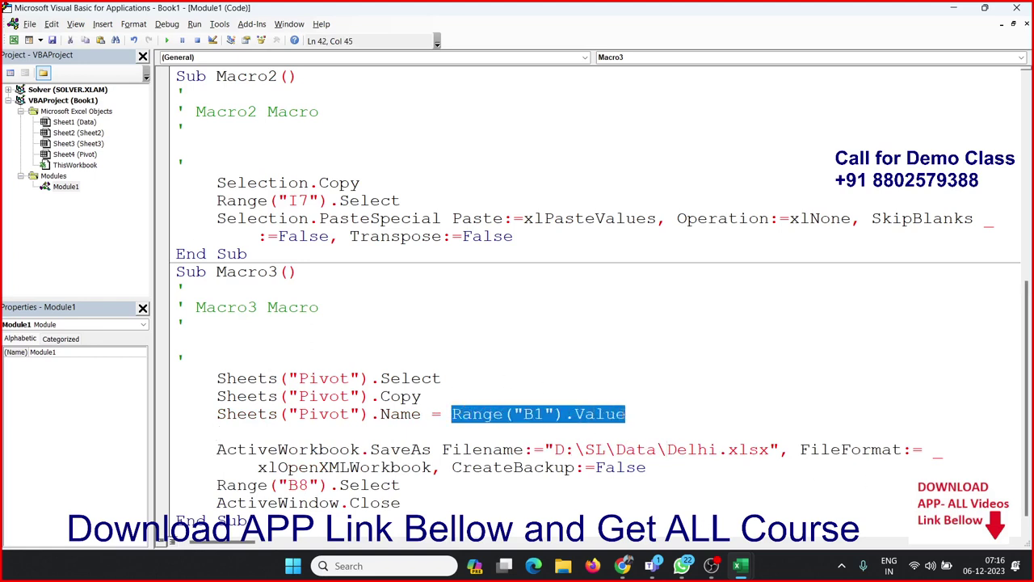
left_click(667, 449)
type("\" ")
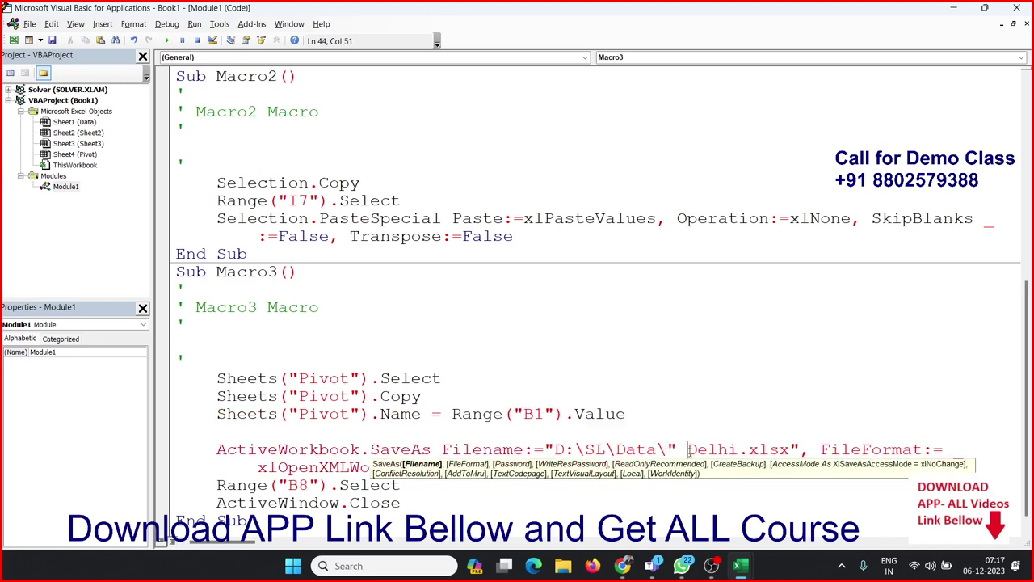
type("&")
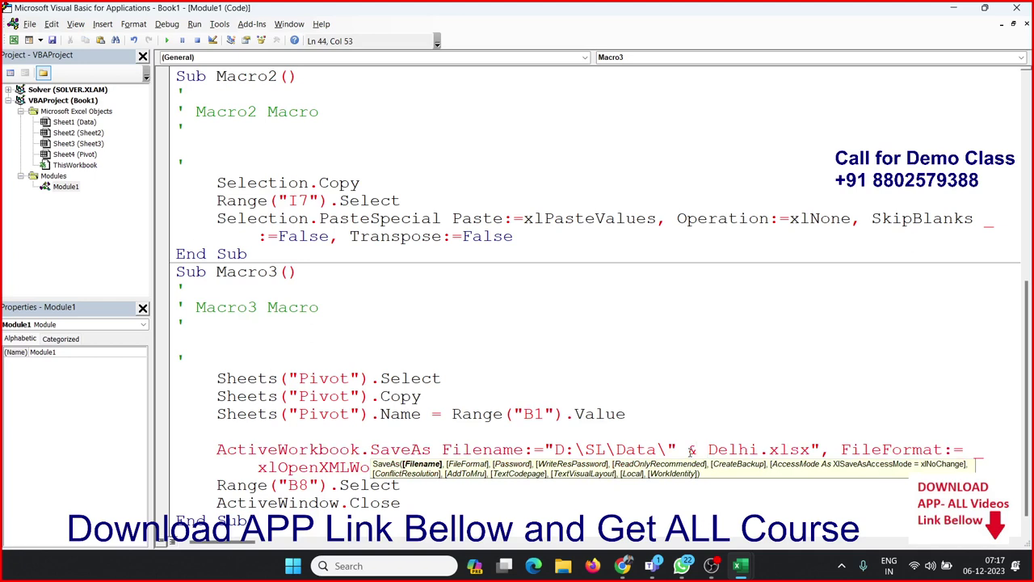
key("Delete")
key("Delete")
key("Delete")
key("Delete")
key("Delete")
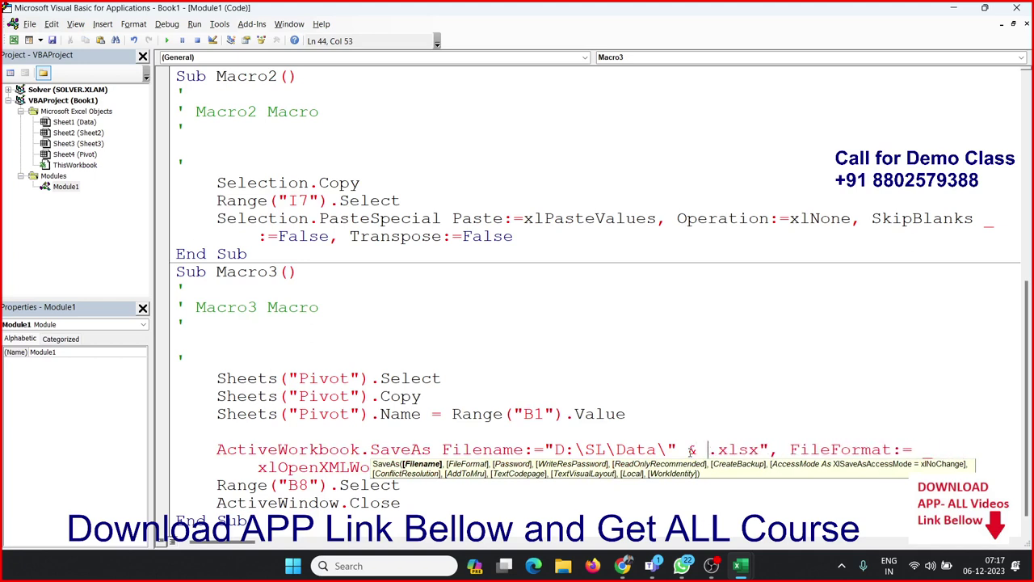
type("Range(\"B1\").Value ")
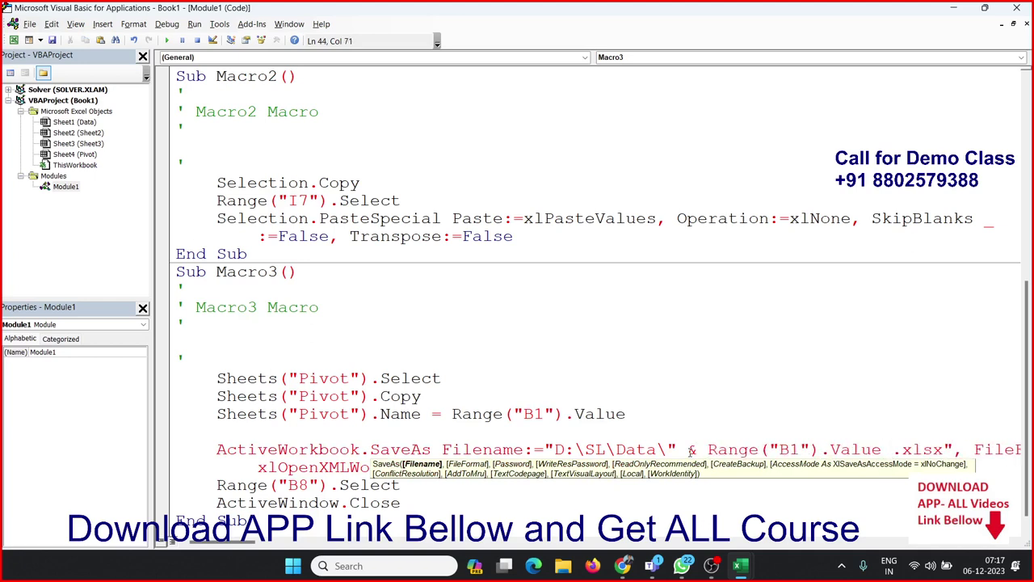
type("& ")
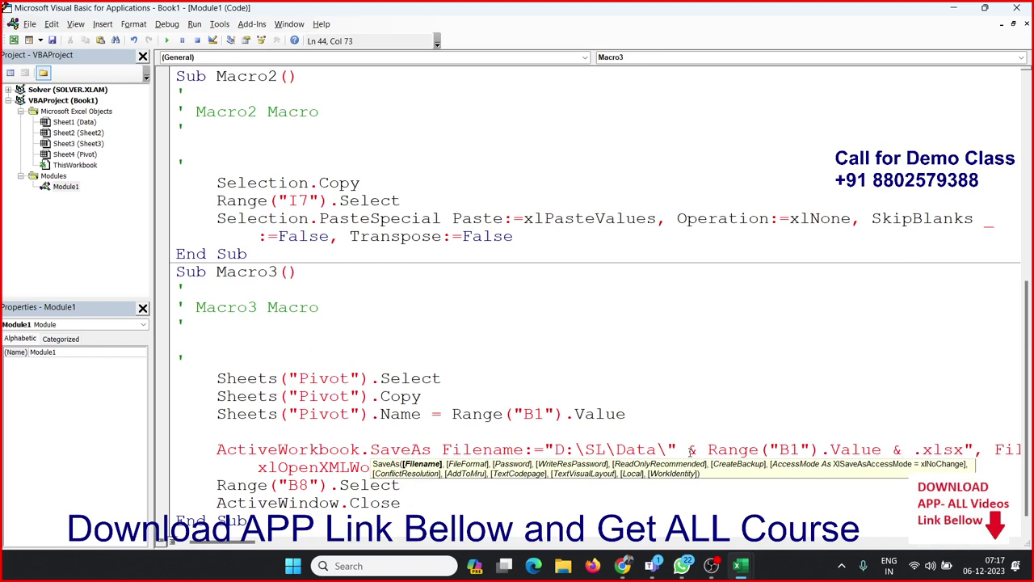
type("\"")
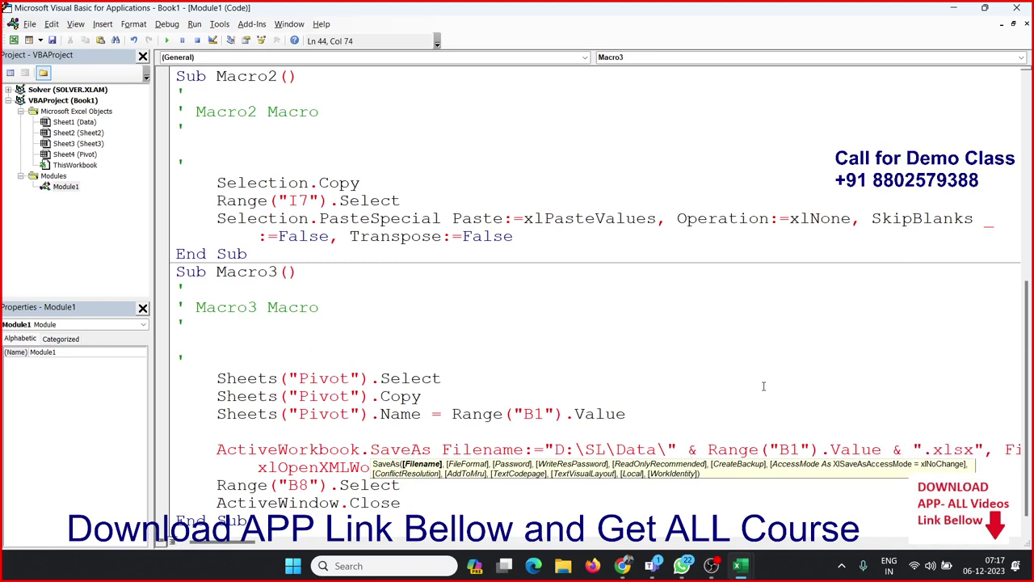
left_click(762, 386)
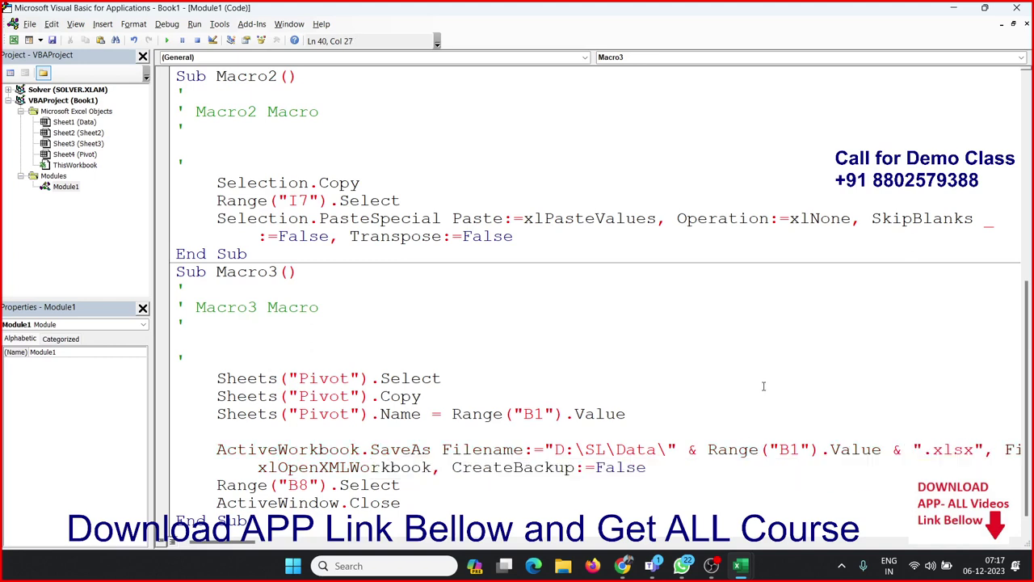
left_click(491, 468)
scroll(490, 470, "down", 1)
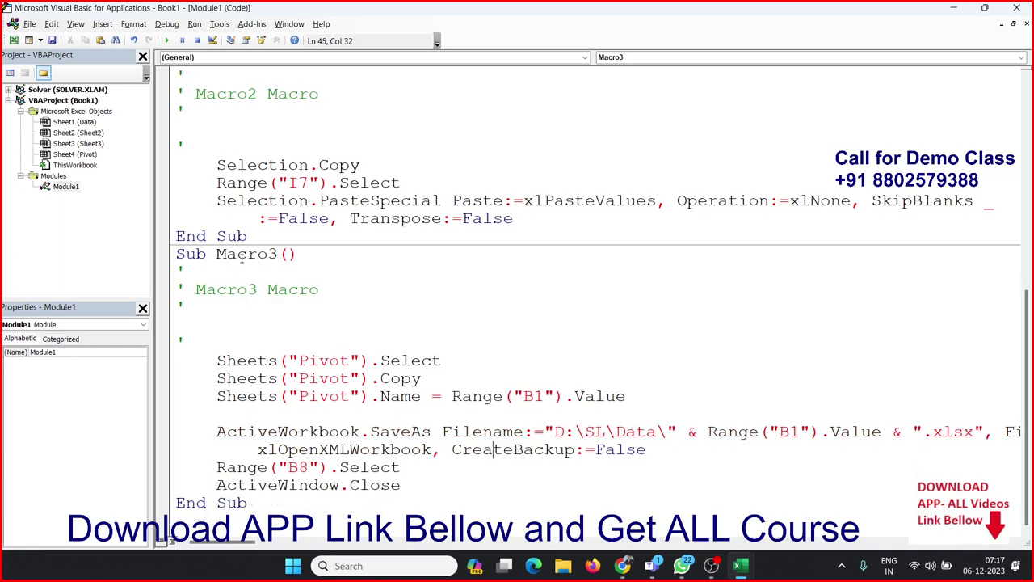
Back in the workbook, set the Store filter in B1 to Pune
key("alt+F11")
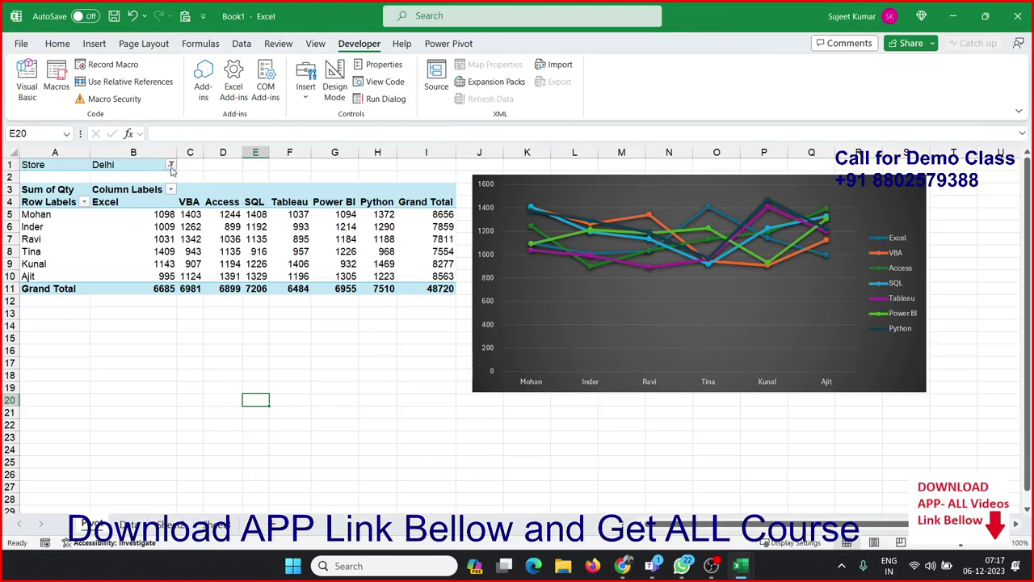
left_click(171, 165)
left_click(32, 223)
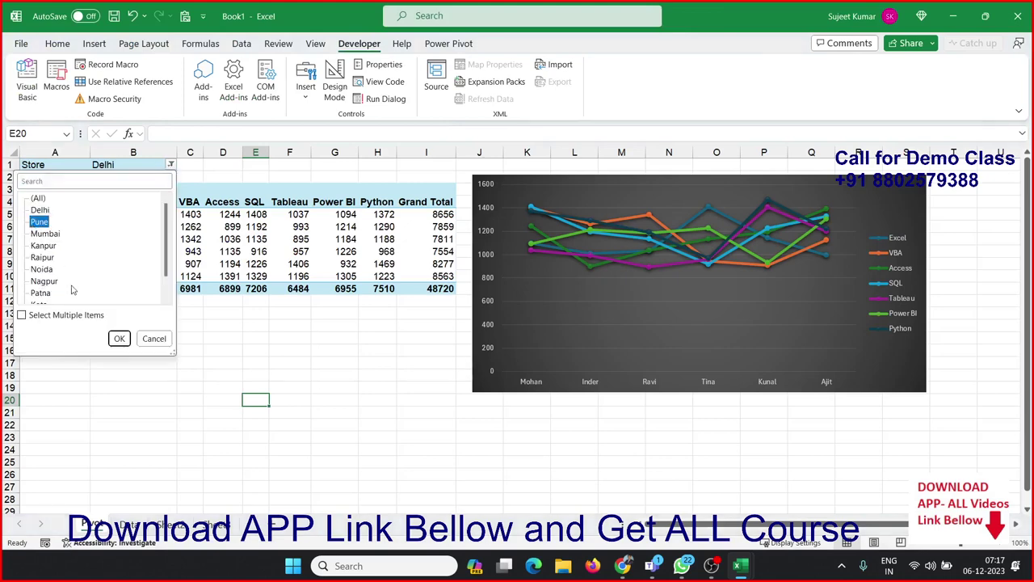
left_click(119, 339)
Run Macro3 on the Pune report, check recent files, then reopen the VBA editor
left_click(64, 75)
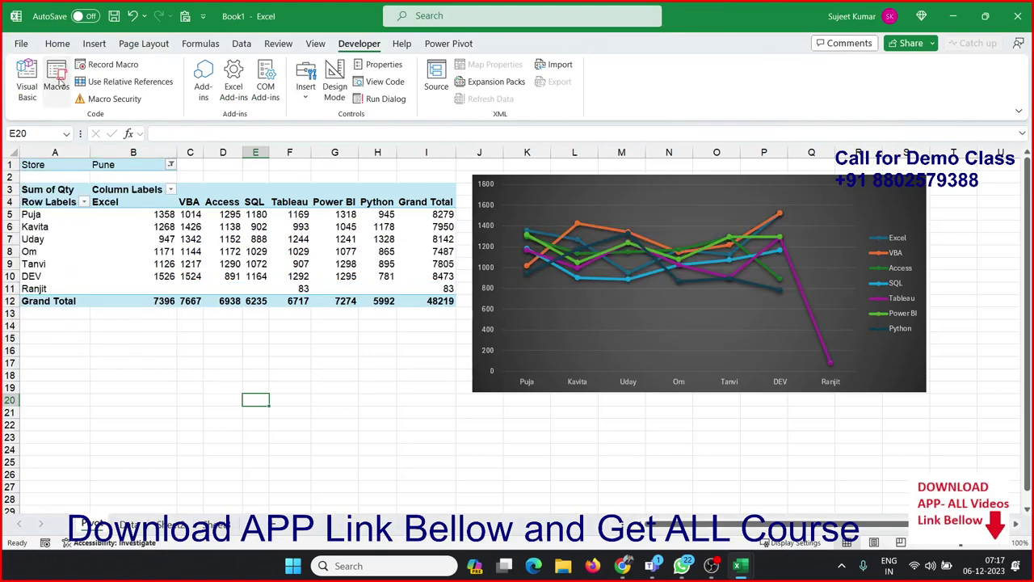
left_click(242, 213)
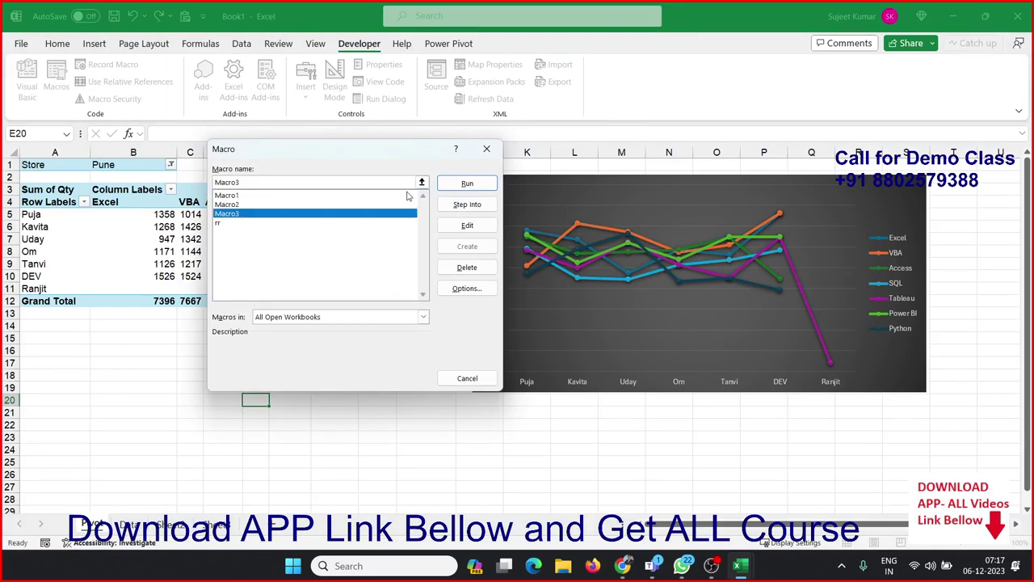
left_click(465, 184)
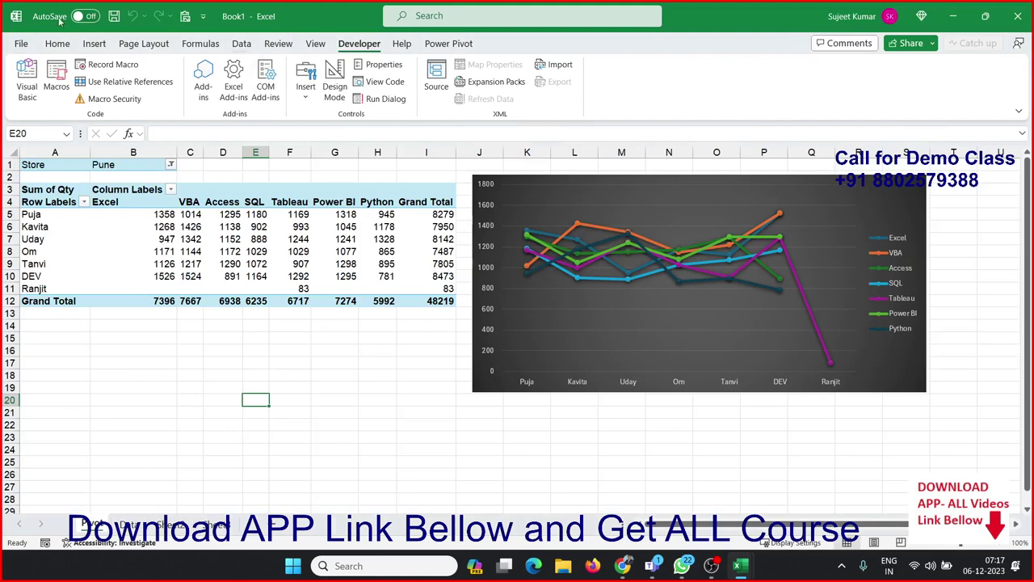
left_click(27, 43)
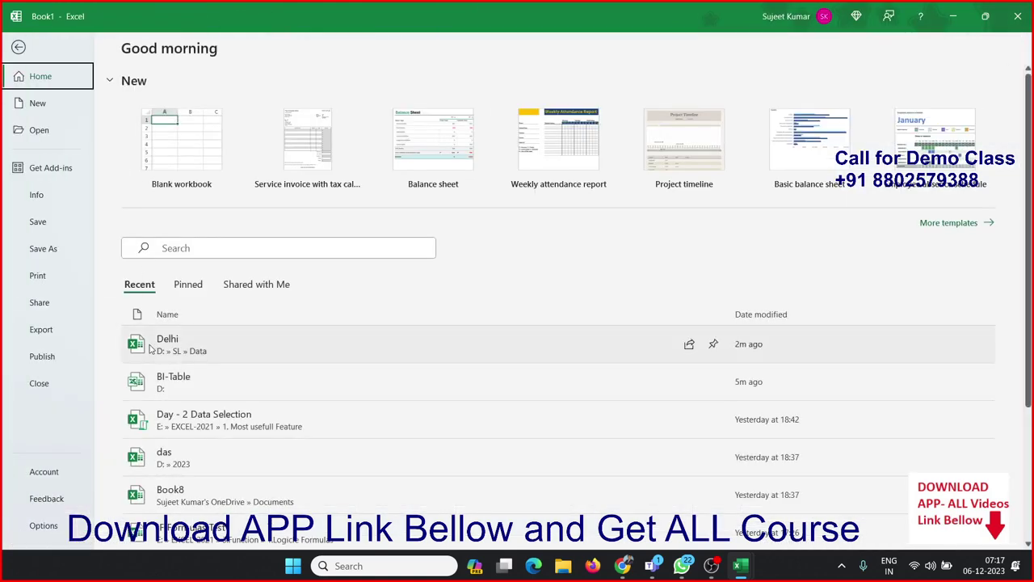
key("Escape")
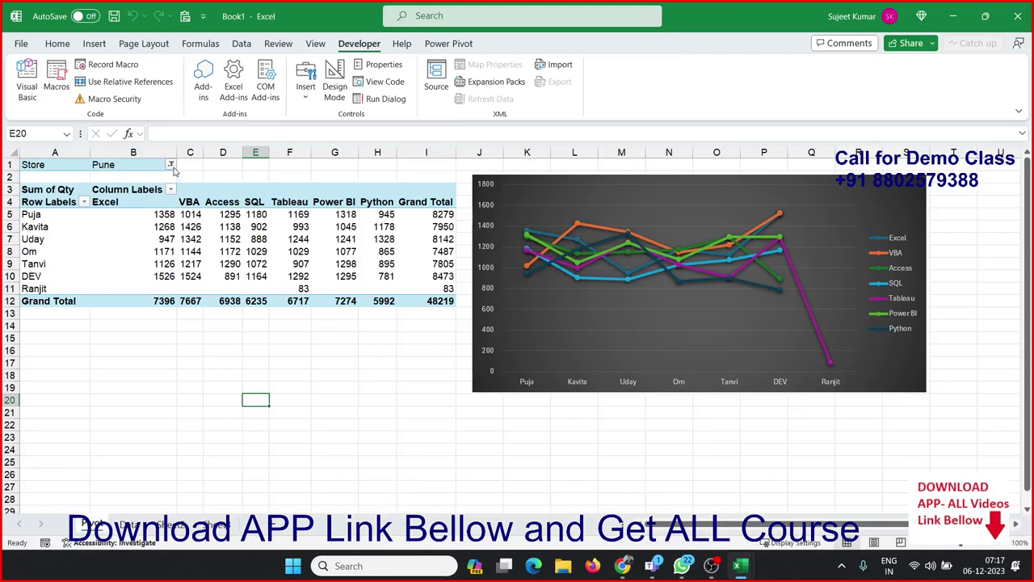
key("alt+F11")
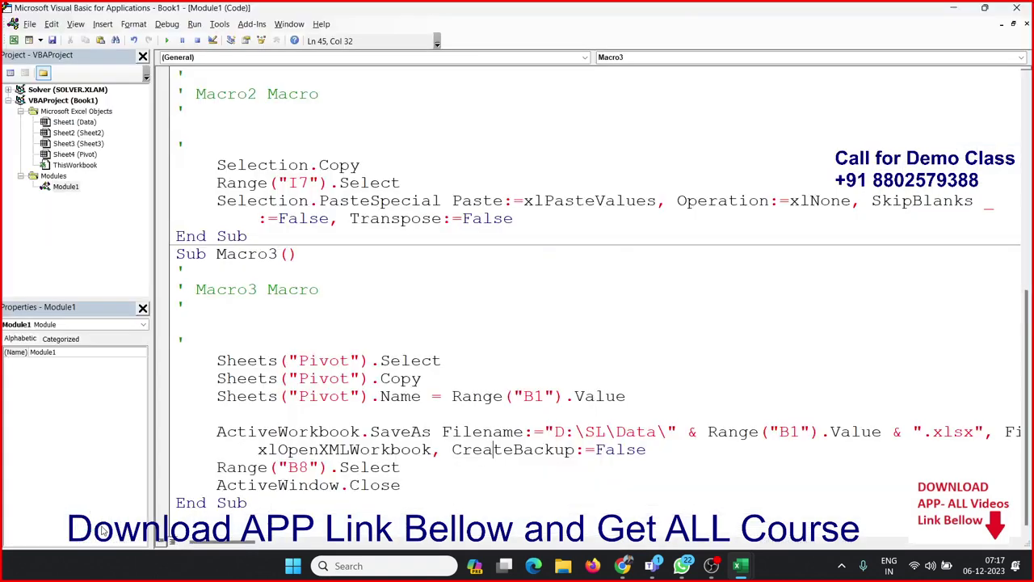
Add a Worksheet_PivotTableAfterValueChange procedure to Sheet4 (Pivot) that calls Macro3
double_click(77, 154)
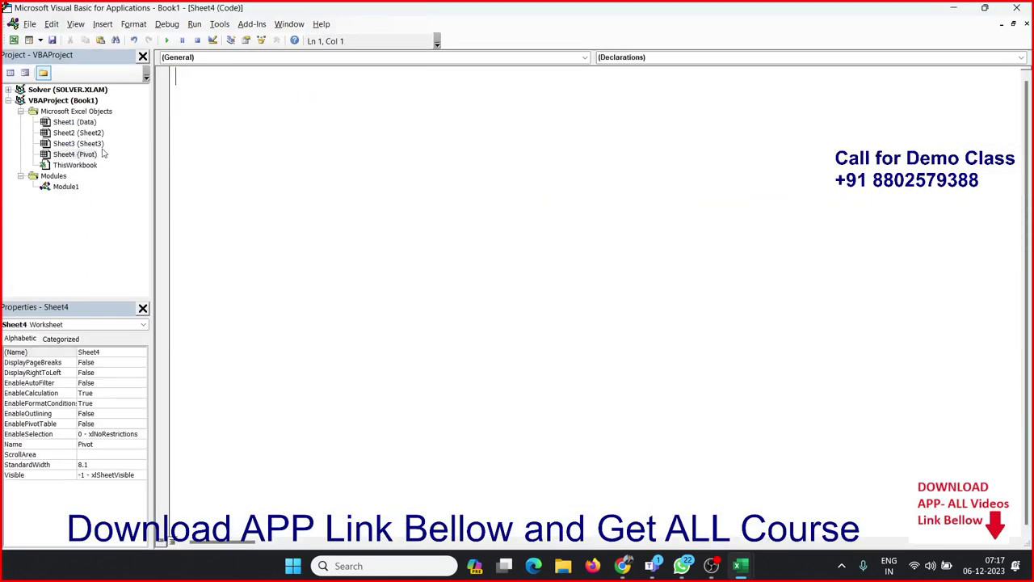
left_click(206, 58)
left_click(203, 80)
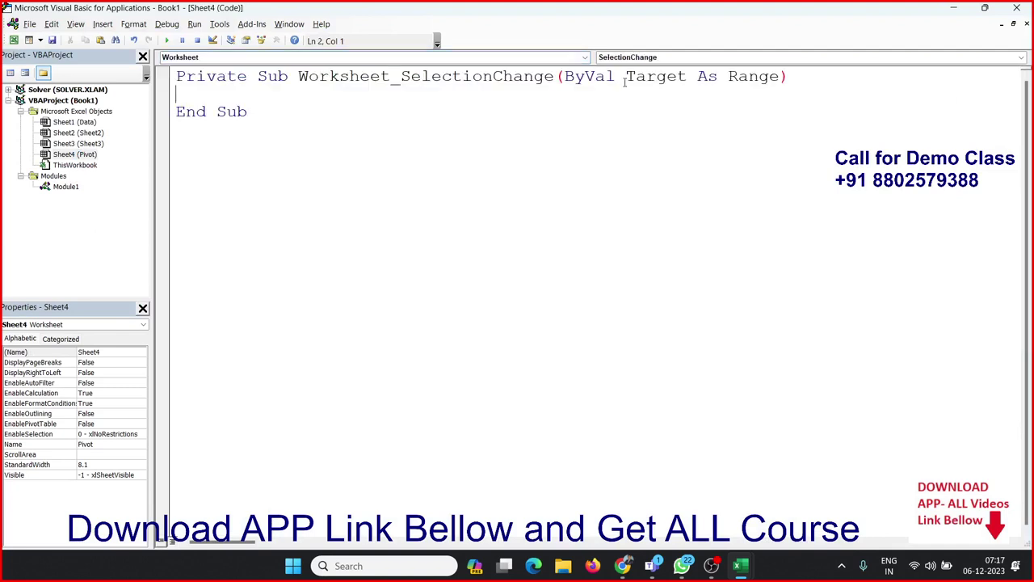
left_click(648, 58)
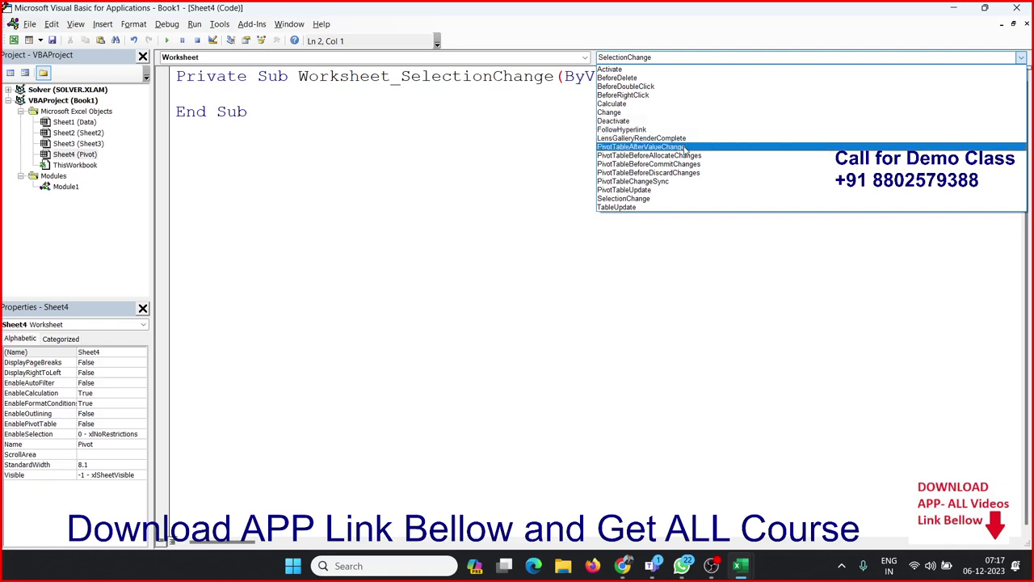
left_click(685, 148)
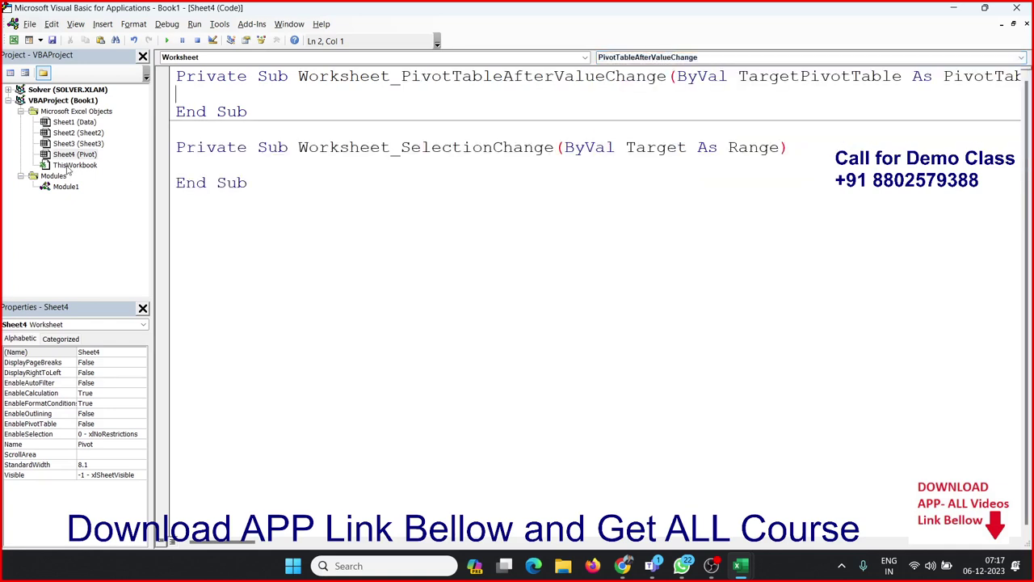
double_click(60, 188)
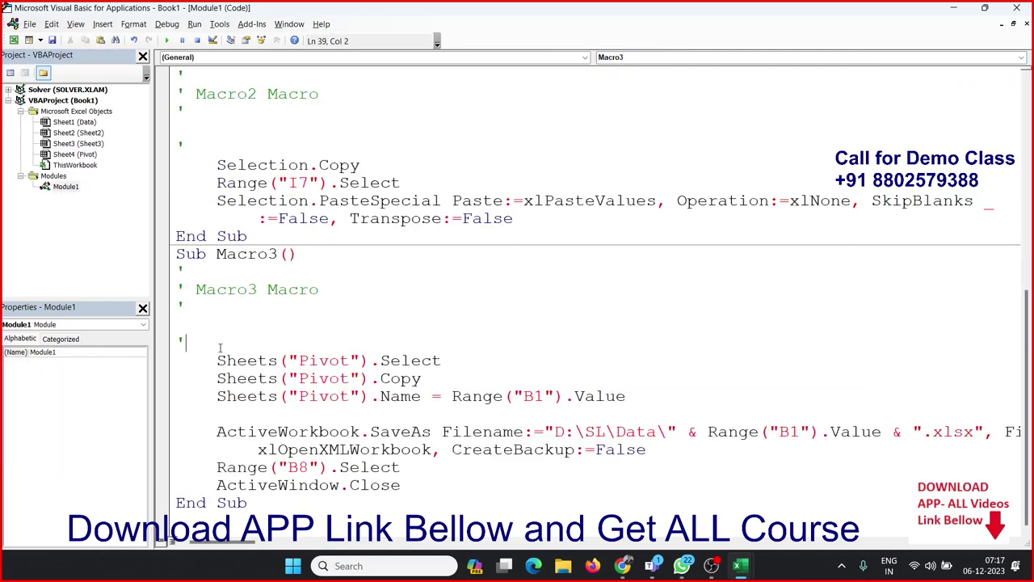
left_click_drag(187, 341, 380, 485)
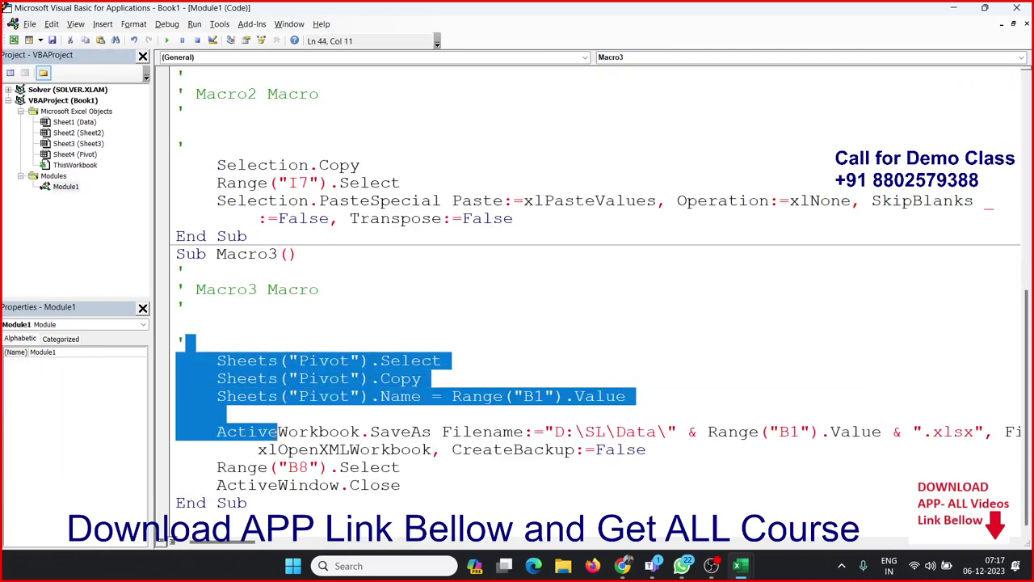
double_click(247, 254)
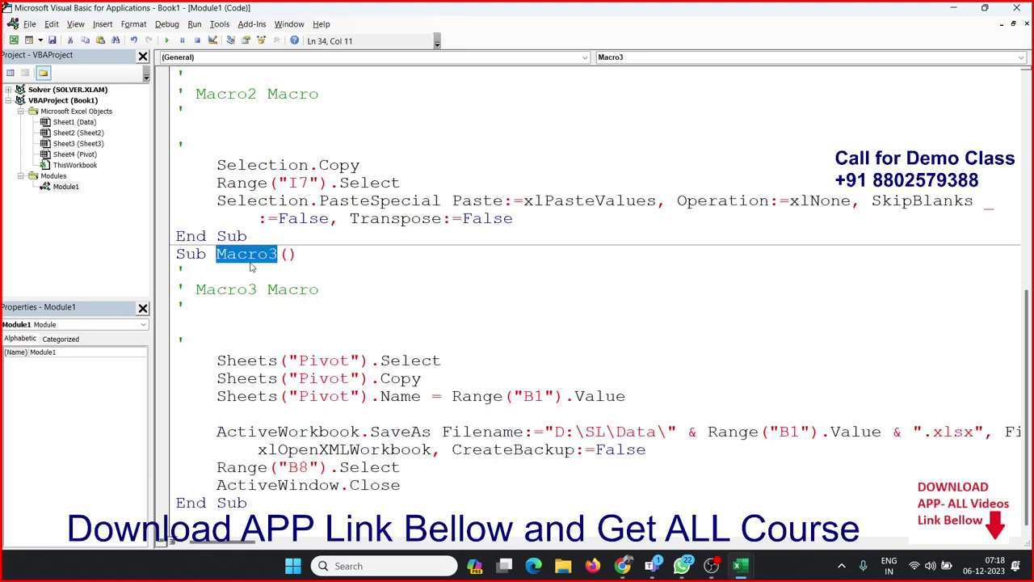
double_click(77, 156)
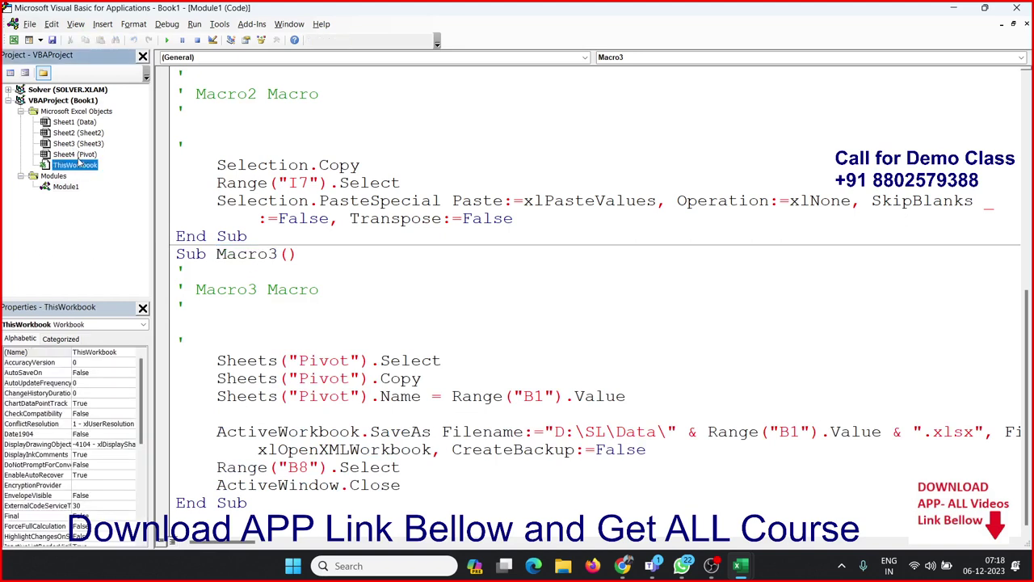
type("Macro3")
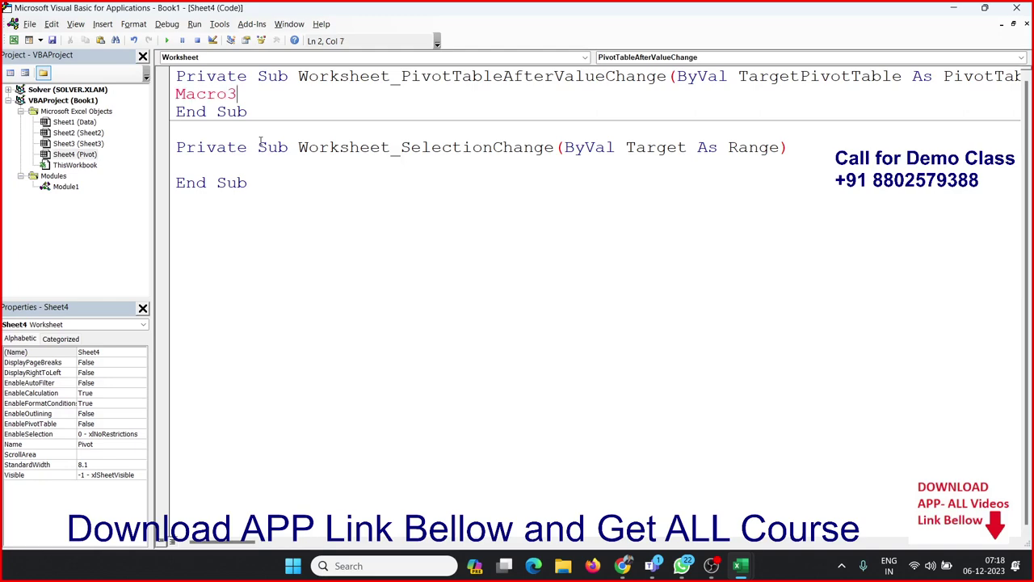
left_click(305, 223)
Filter the pivot report's Store field to Mumbai
key("alt+F11")
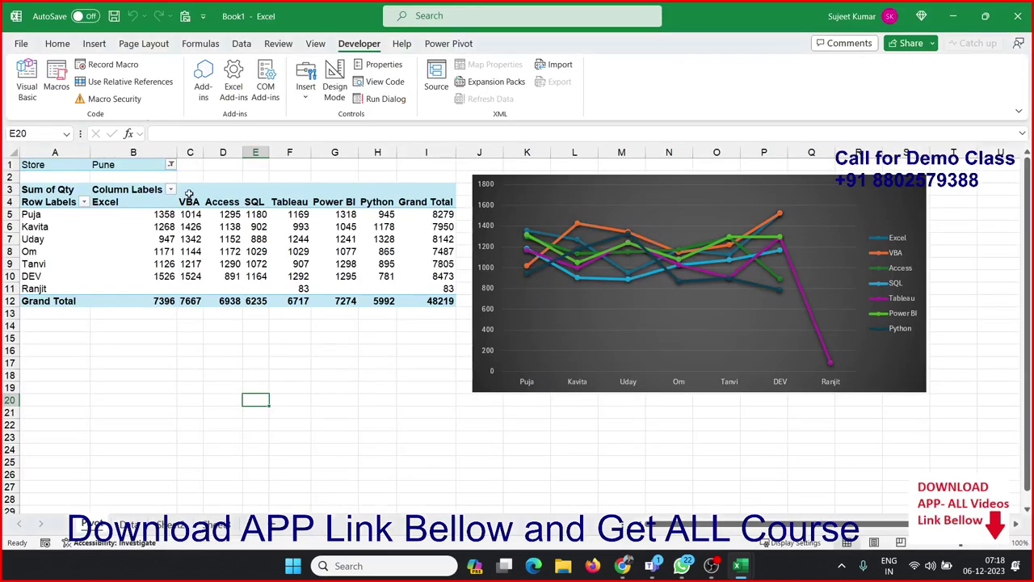
left_click(170, 165)
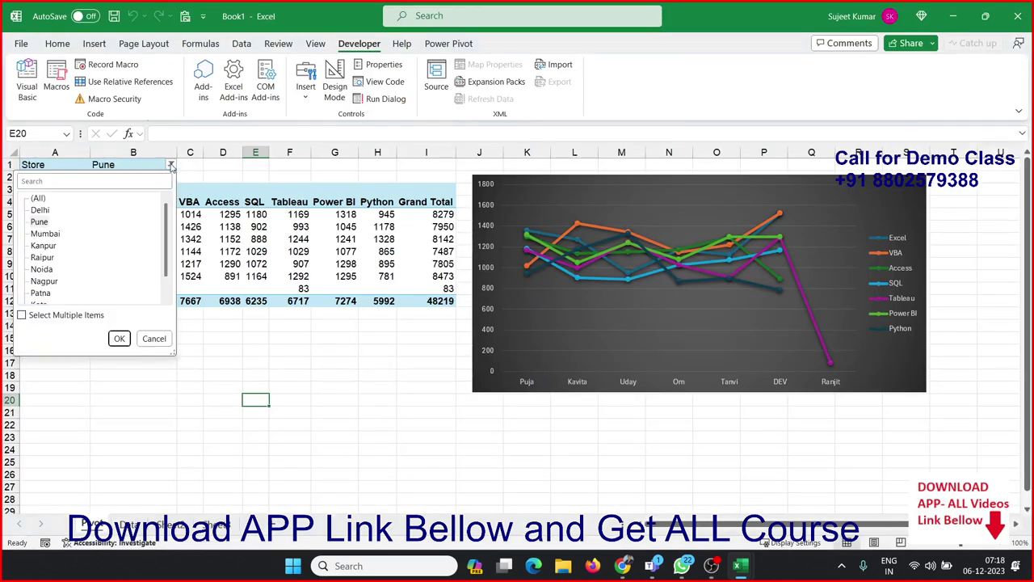
left_click(60, 234)
left_click(119, 339)
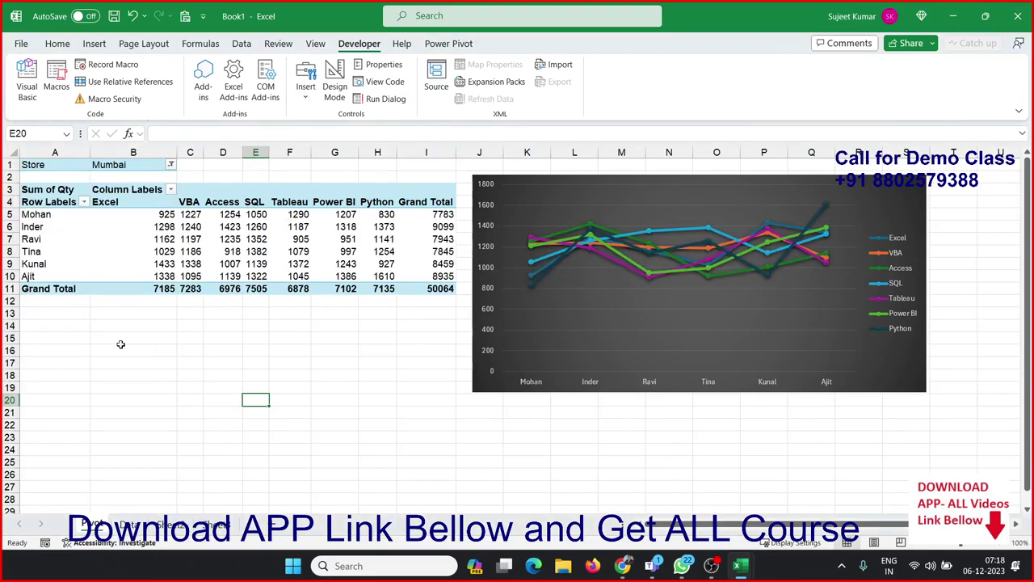
Check File Explorer for exported files, then return to the VBA editor
left_click(563, 567)
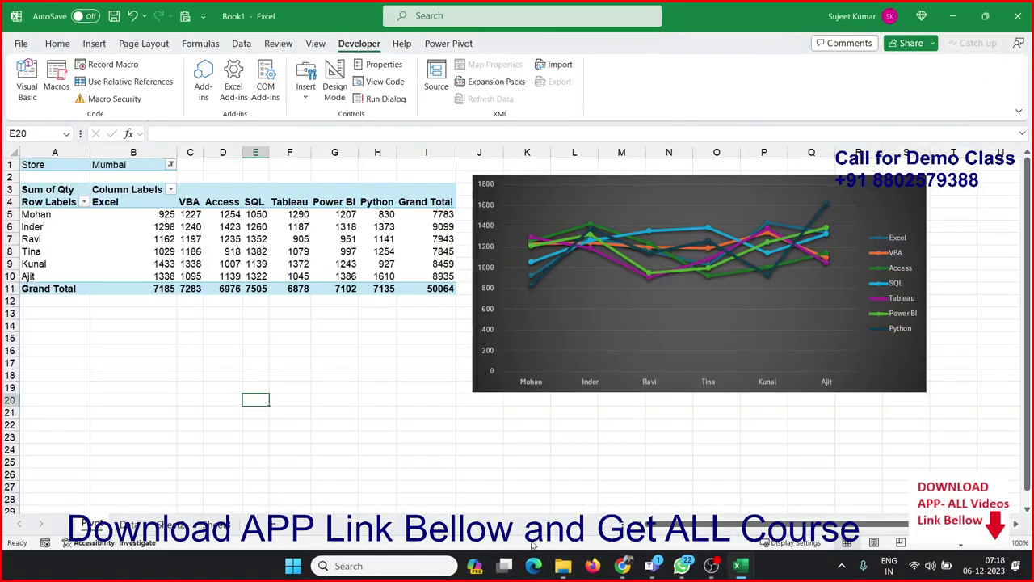
left_click(563, 570)
key("alt+Tab")
key("alt+Tab")
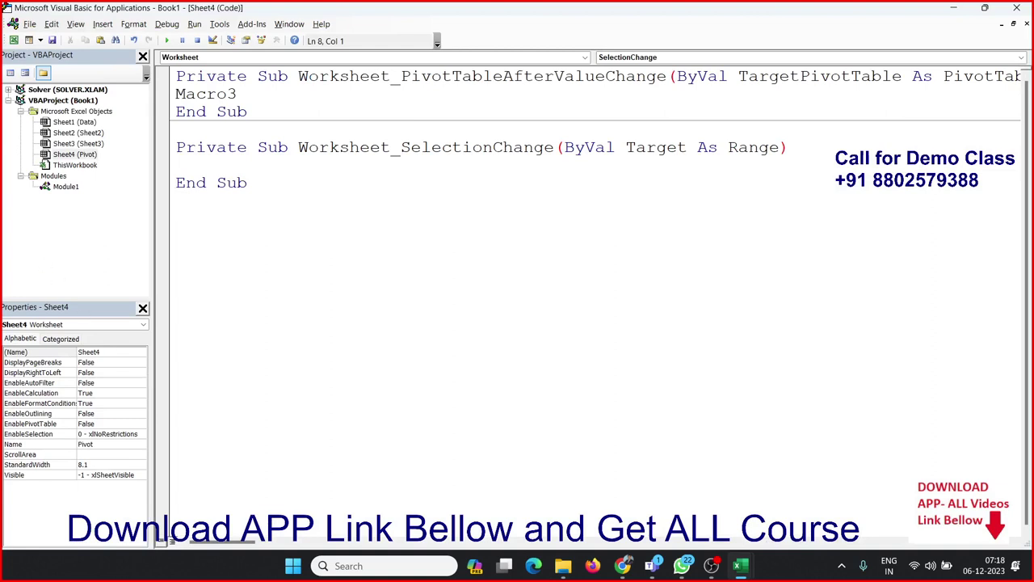
Add MsgBox "Data Extracted" after the ActiveWindow.Close line at the end of Macro3
double_click(73, 191)
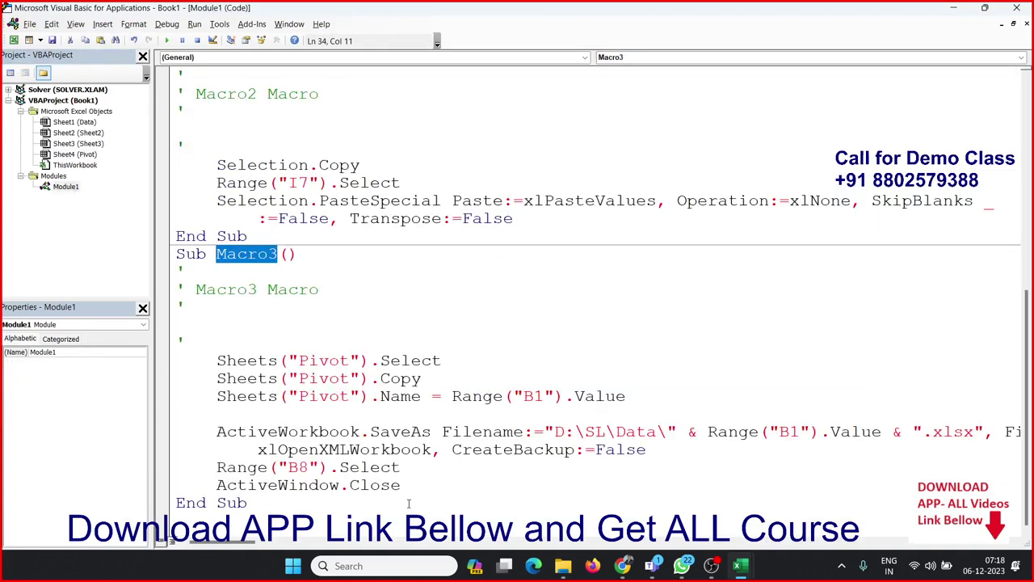
left_click(428, 486)
key("Return")
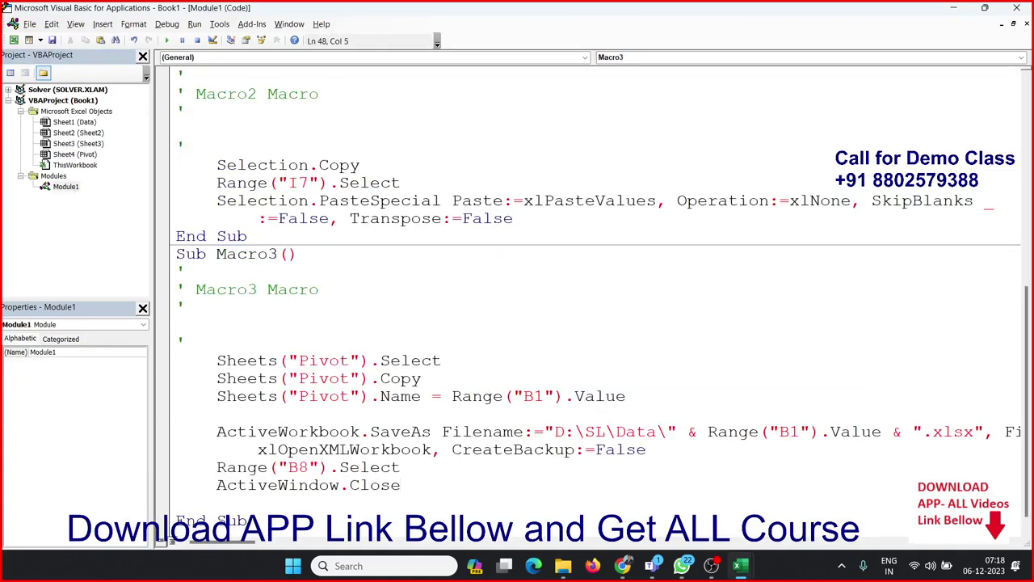
type("msgbox ")
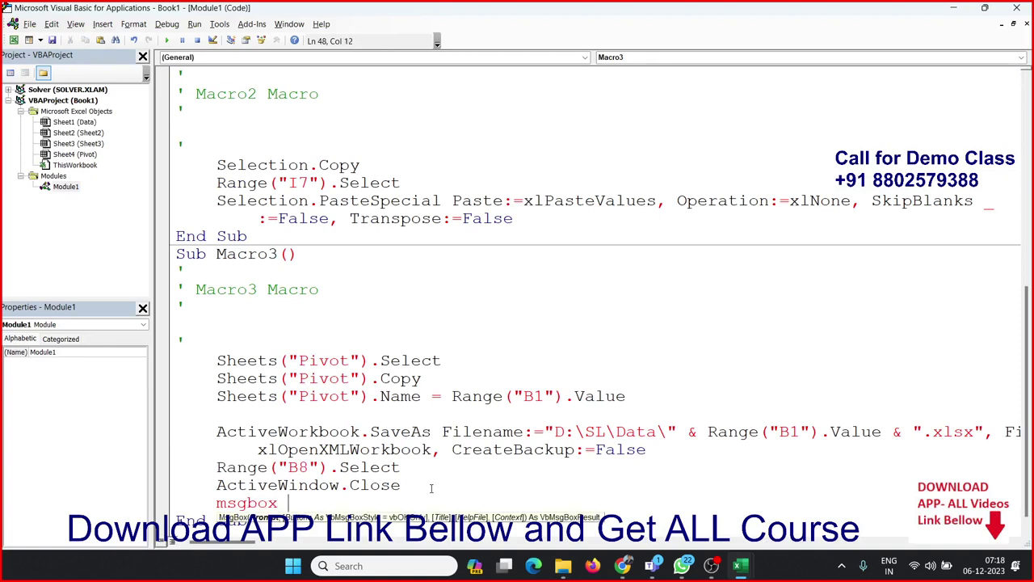
type("\"")
type("D")
type("AT")
key("BackSpace")
key("BackSpace")
type("ata ")
type("Ext")
type("racted")
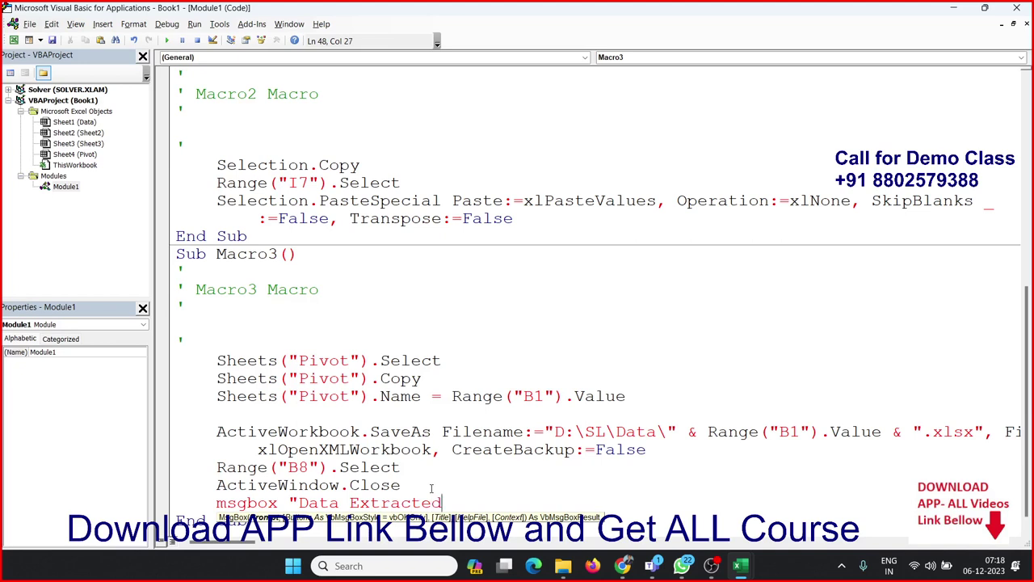
type("\"")
left_click(476, 397)
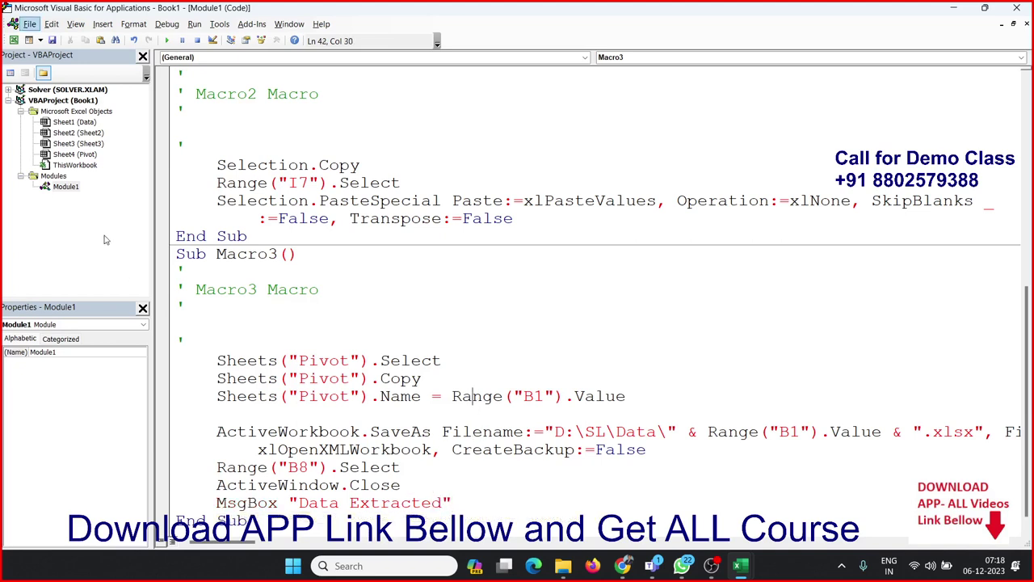
Delete all of the Pivot sheet's existing event code, including the old Macro3 call
double_click(75, 154)
left_click(267, 96)
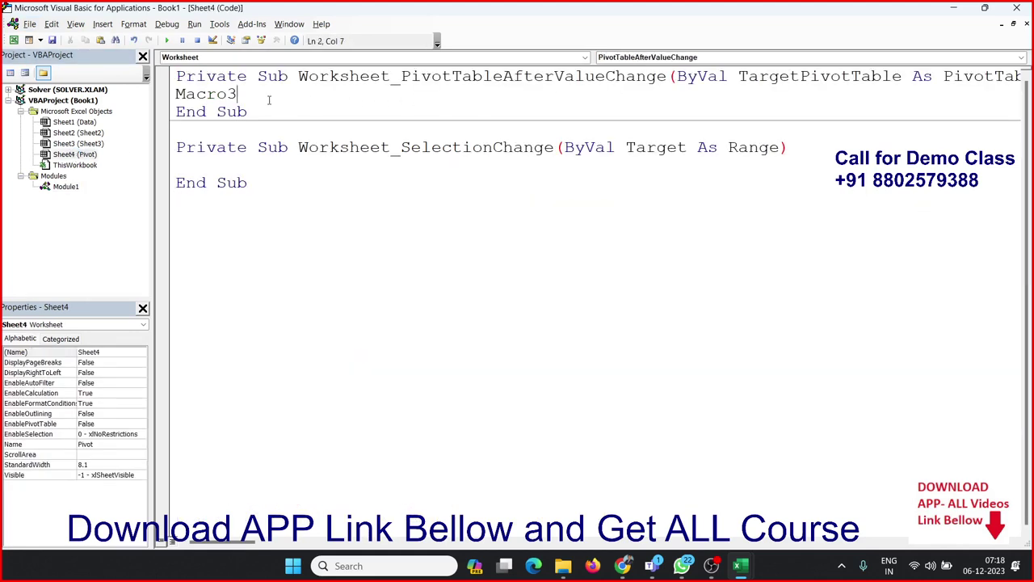
key("shift+Home")
key("Delete")
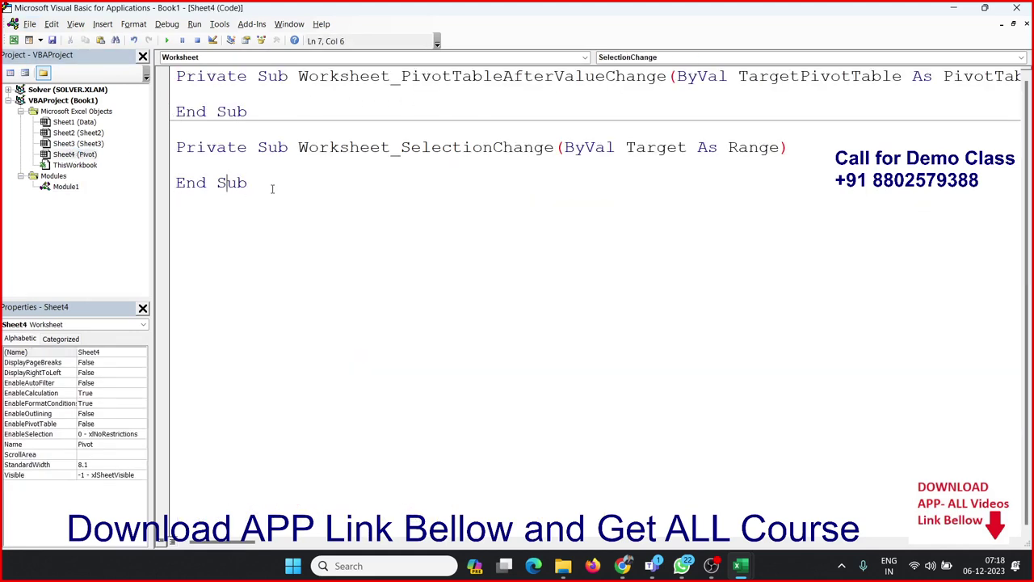
left_click_drag(272, 187, 171, 81)
key("Delete")
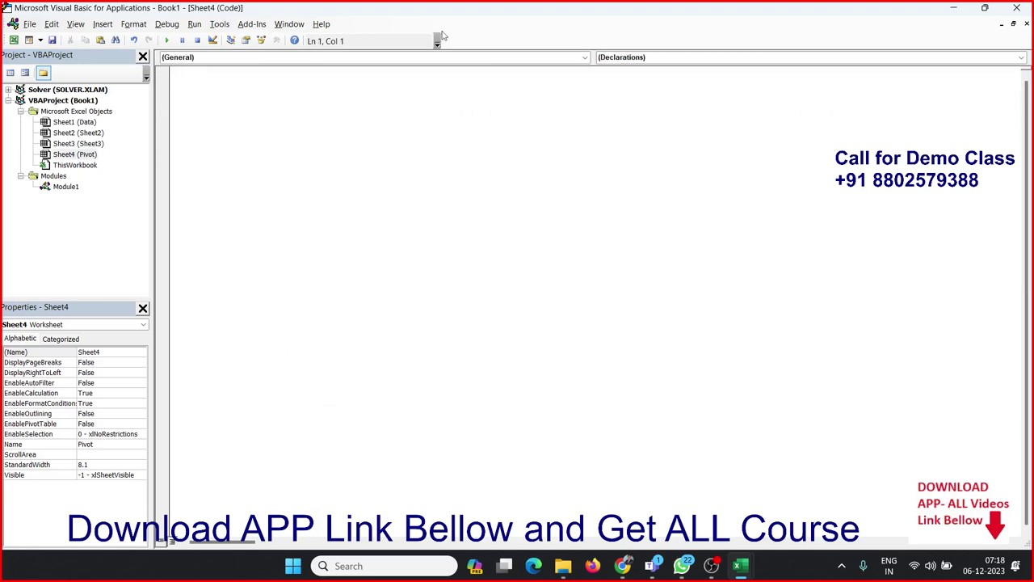
Add a Worksheet_PivotTableUpdate procedure calling Macro3, then go back to Excel
left_click(294, 58)
left_click(270, 79)
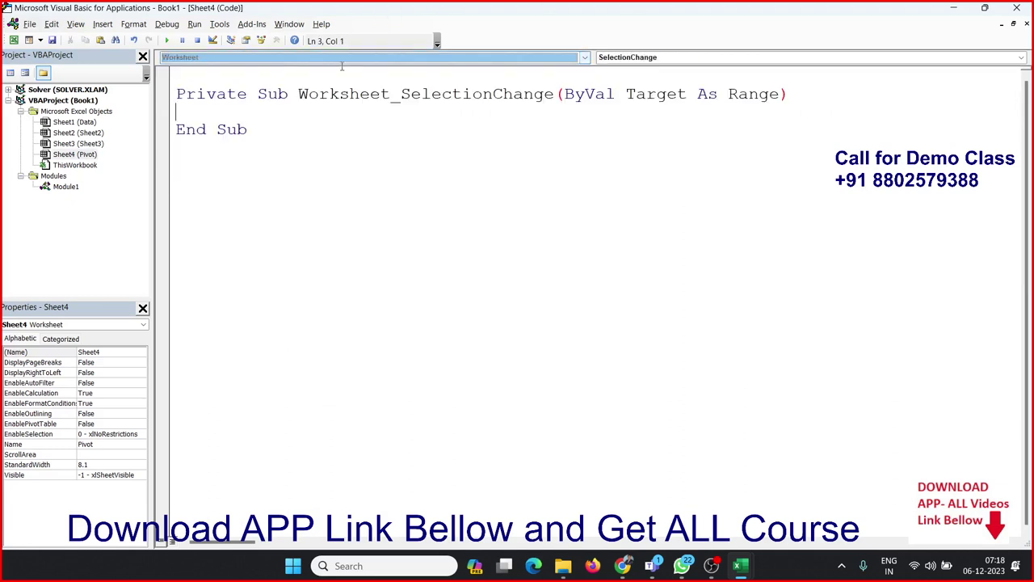
left_click(629, 58)
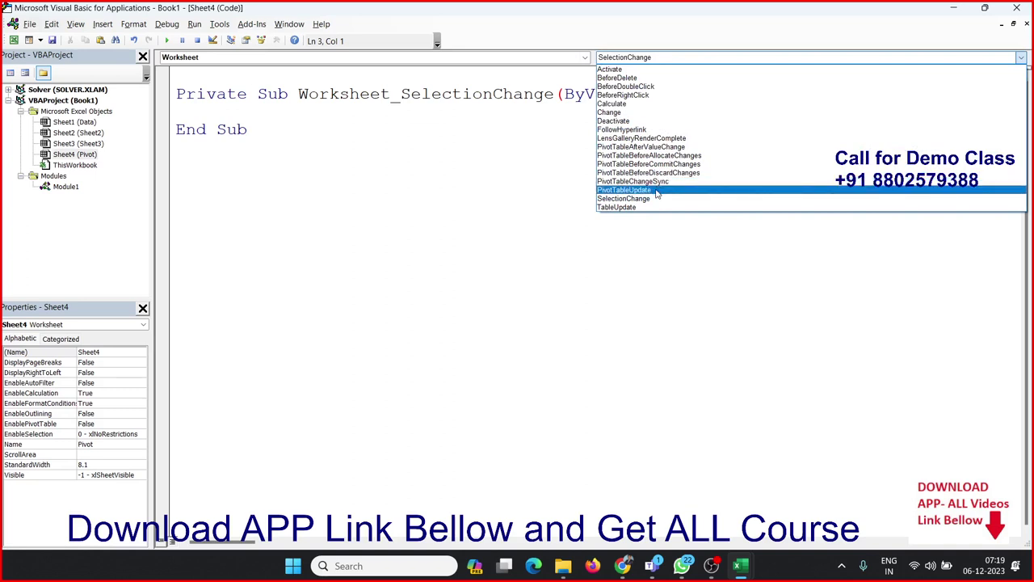
left_click(656, 192)
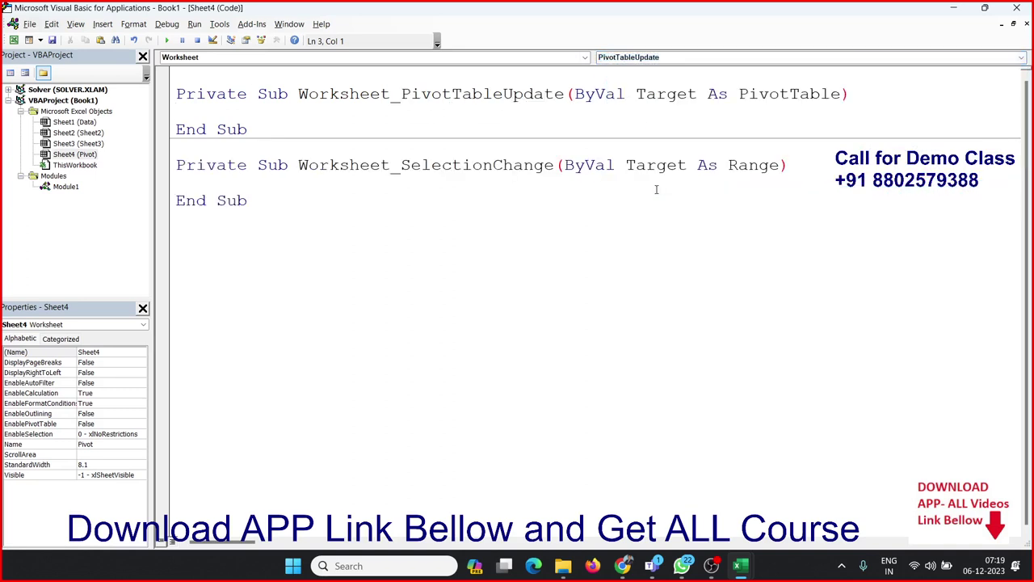
type("Macro3")
left_click(515, 241)
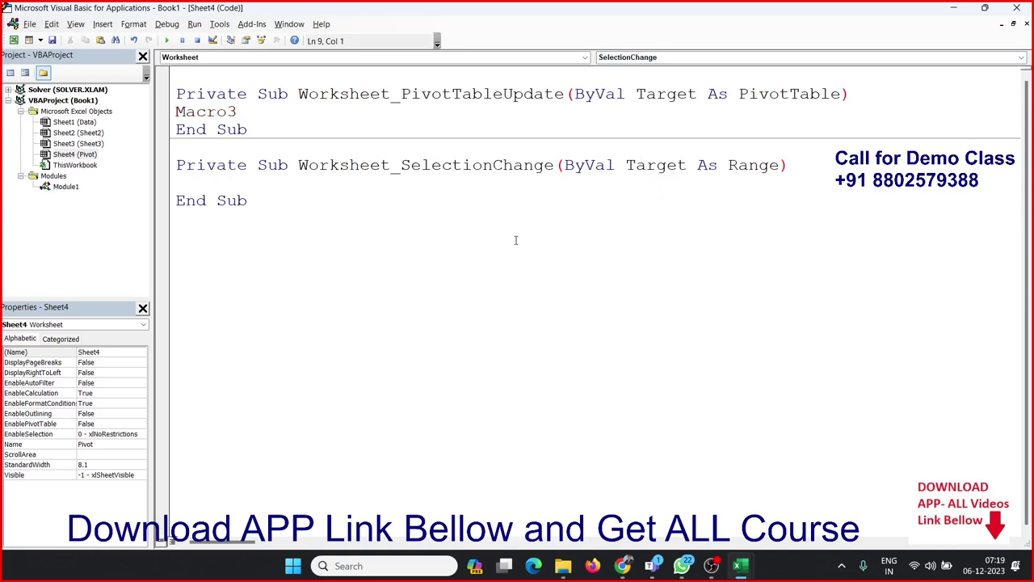
key("alt+F11")
Filter the pivot to Kanpur, choose Go back on the save warning, and debug the run-time error
left_click(170, 165)
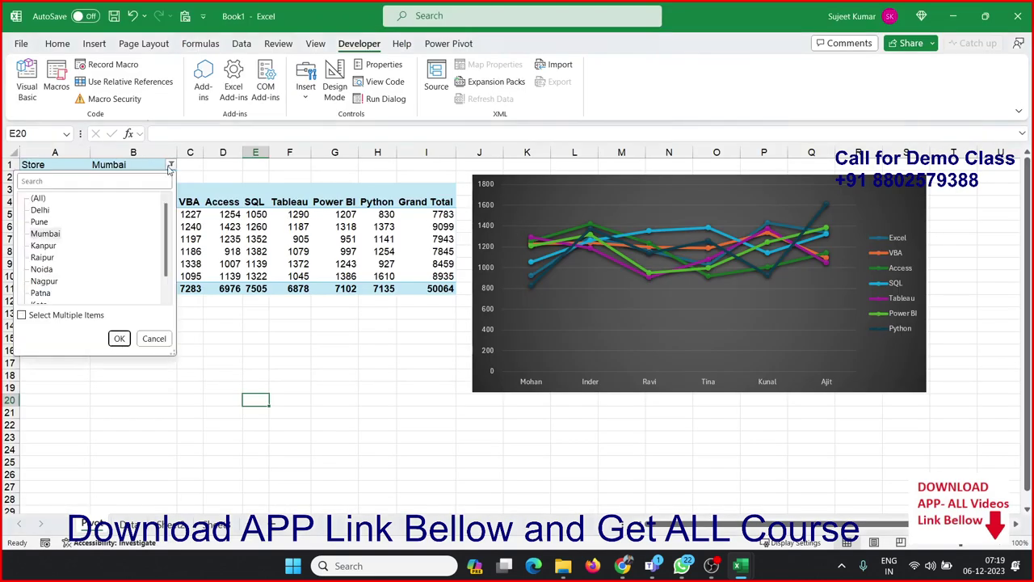
left_click(46, 246)
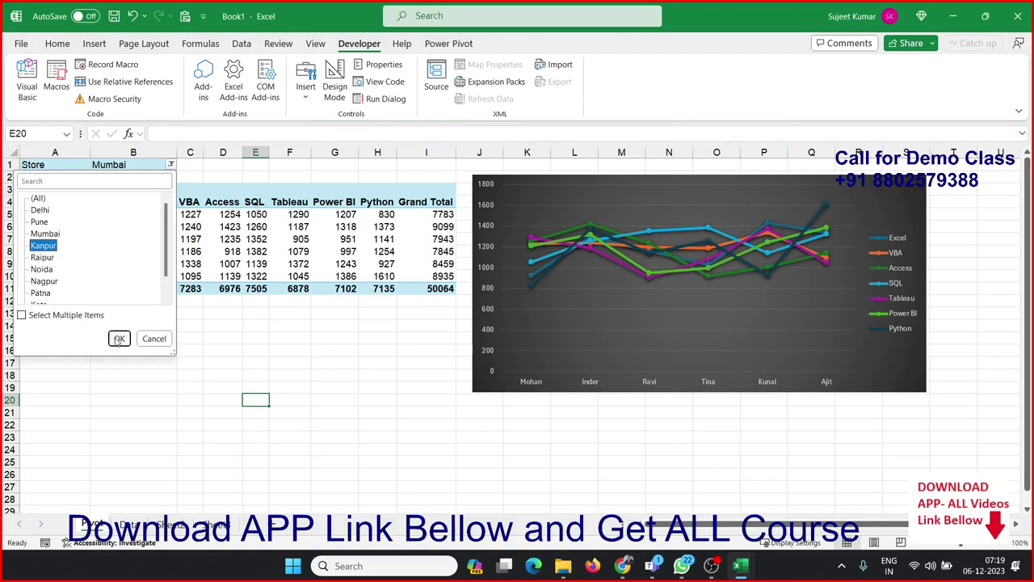
left_click(119, 340)
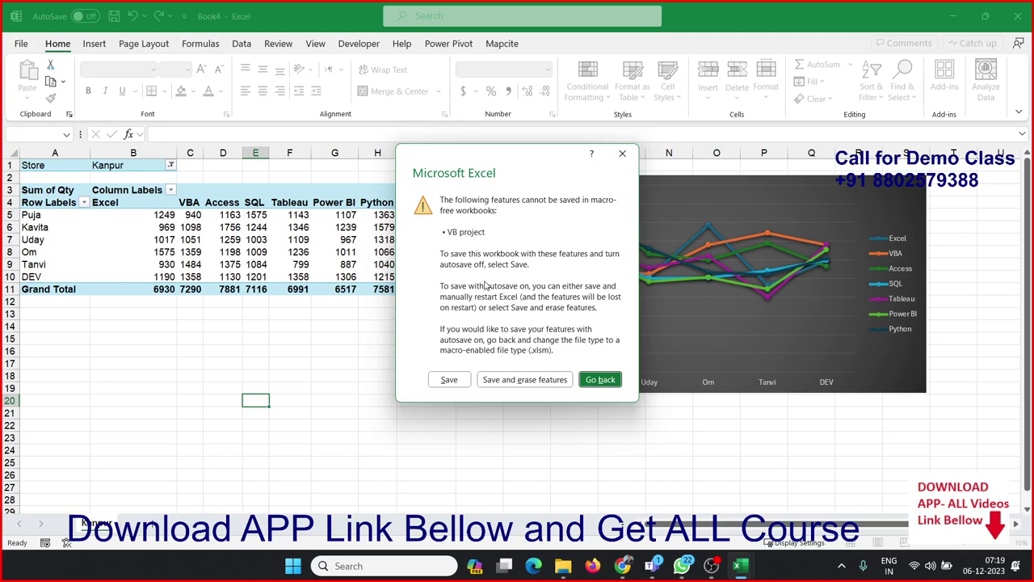
left_click(609, 387)
left_click(548, 262)
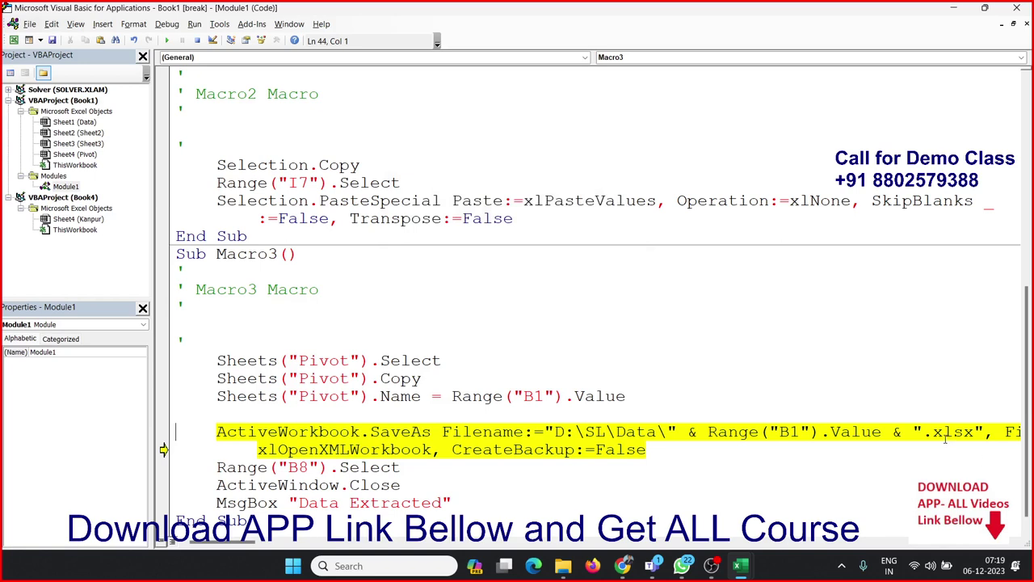
Inspect the halted SaveAs line's .xlsx extension and the Copy and Name statements, glancing at Book4
left_click_drag(975, 437, 922, 434)
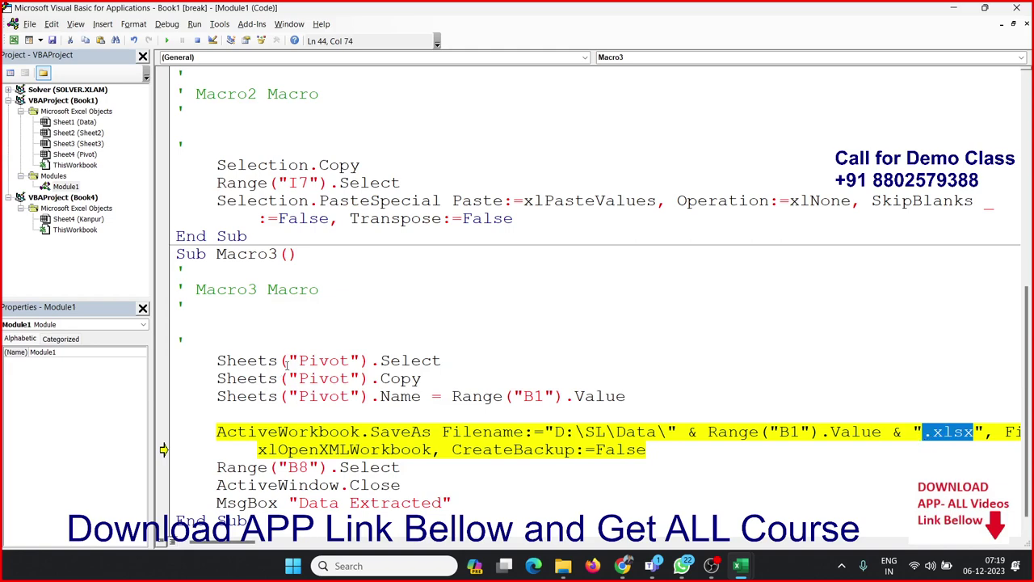
key("F5")
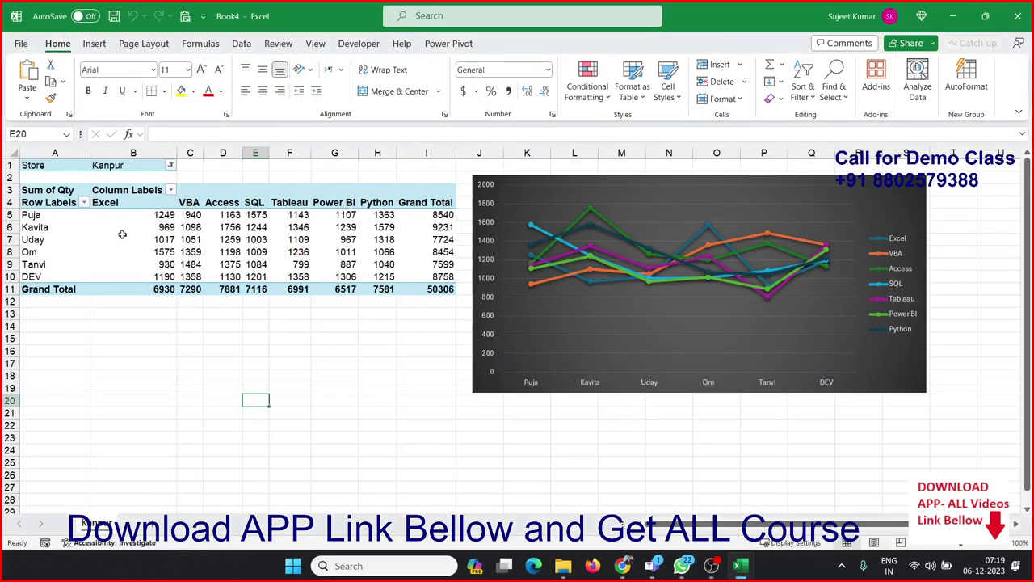
key("alt+F11")
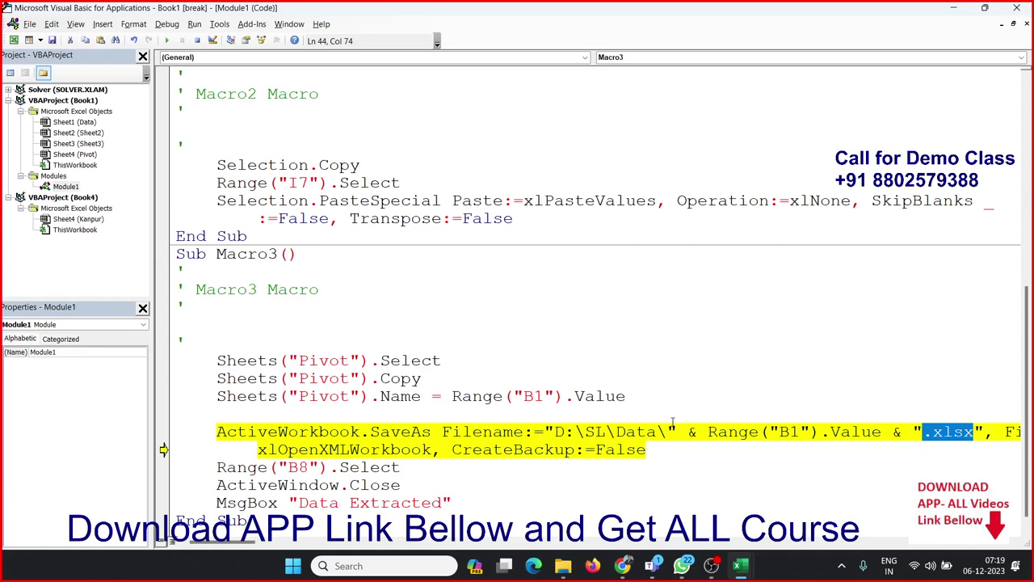
double_click(407, 380)
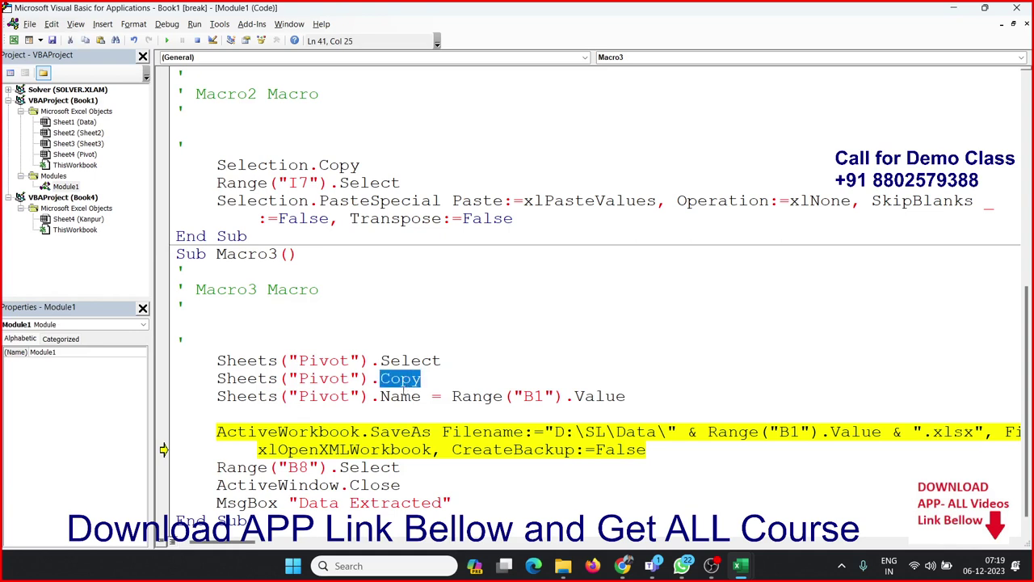
double_click(402, 396)
left_click(402, 396)
Check the Kanpur workbook, then resume Macro3 and save it without macros
key("alt+F11")
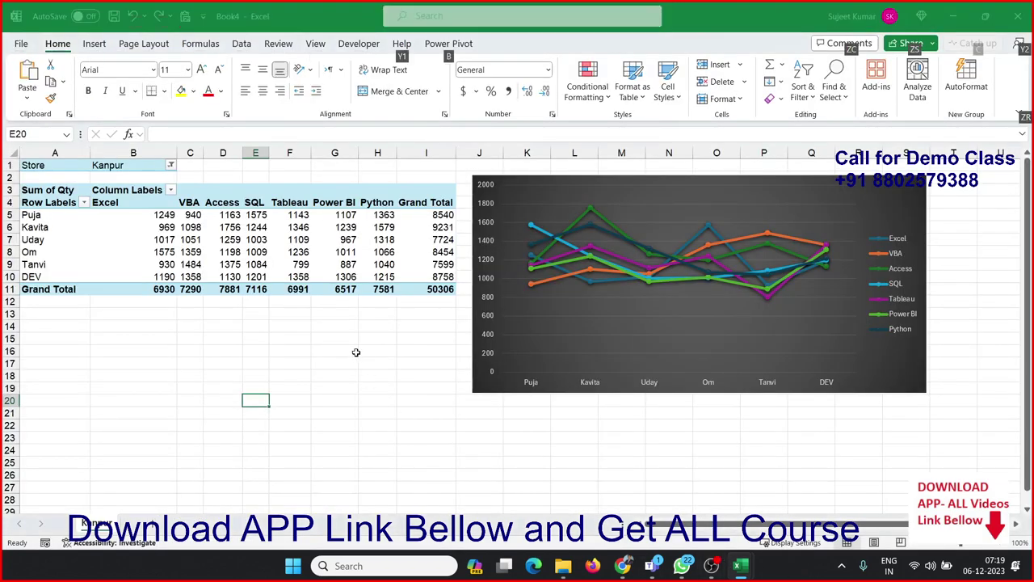
key("alt+F11")
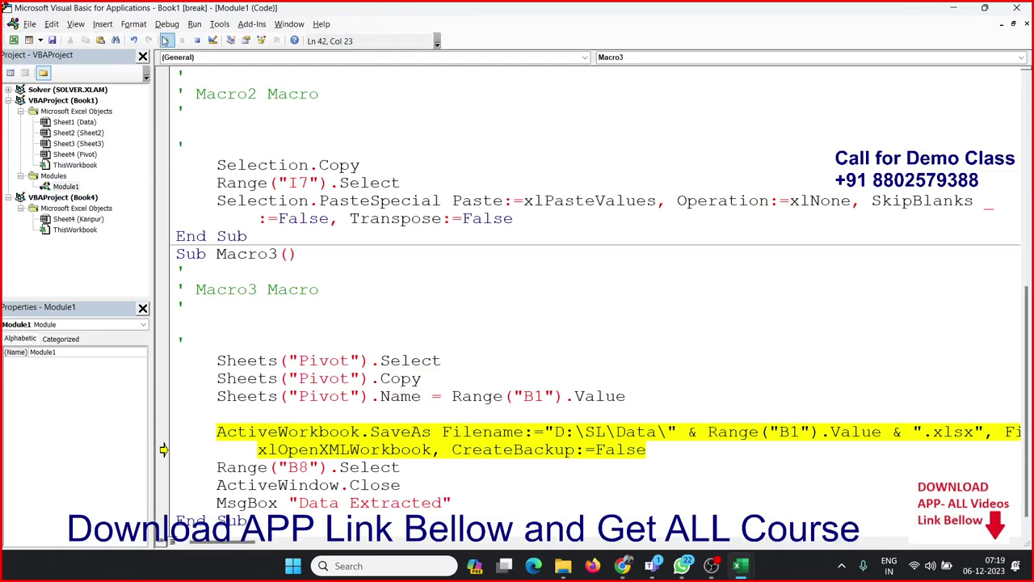
left_click(167, 41)
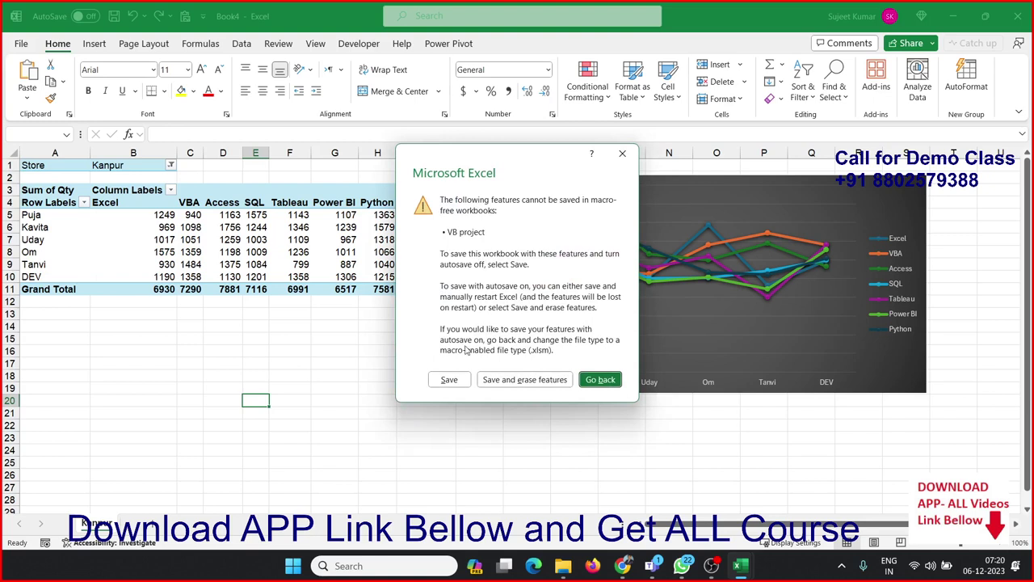
left_click(450, 380)
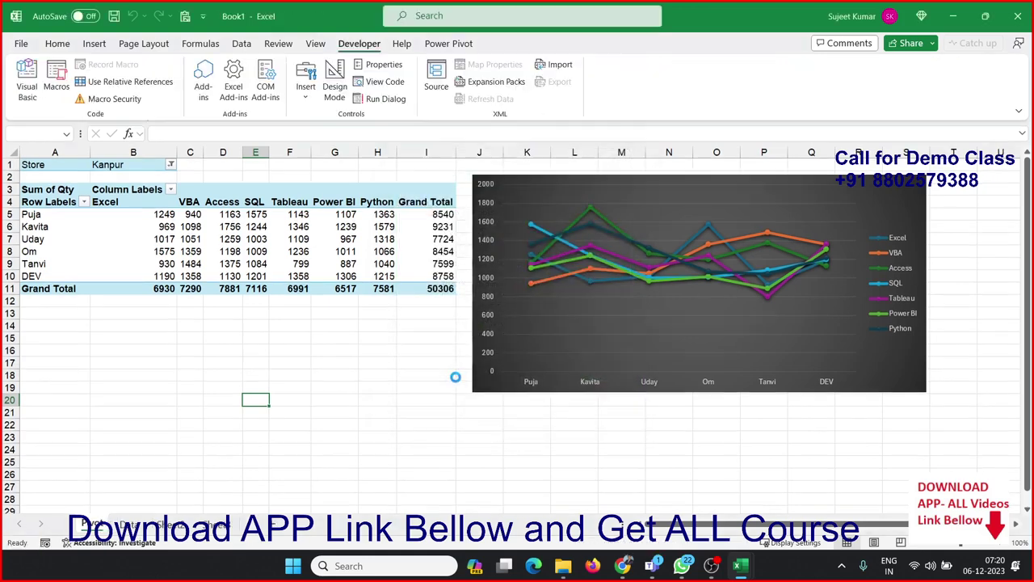
Dismiss the Data Extracted message and briefly review Macro3's code
left_click(525, 326)
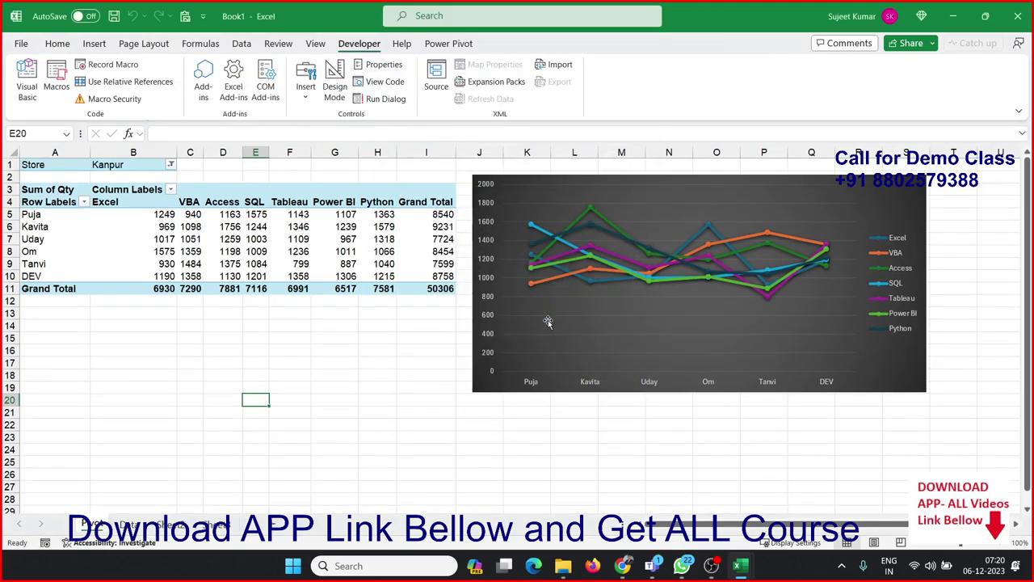
left_click(377, 440)
key("alt+F11")
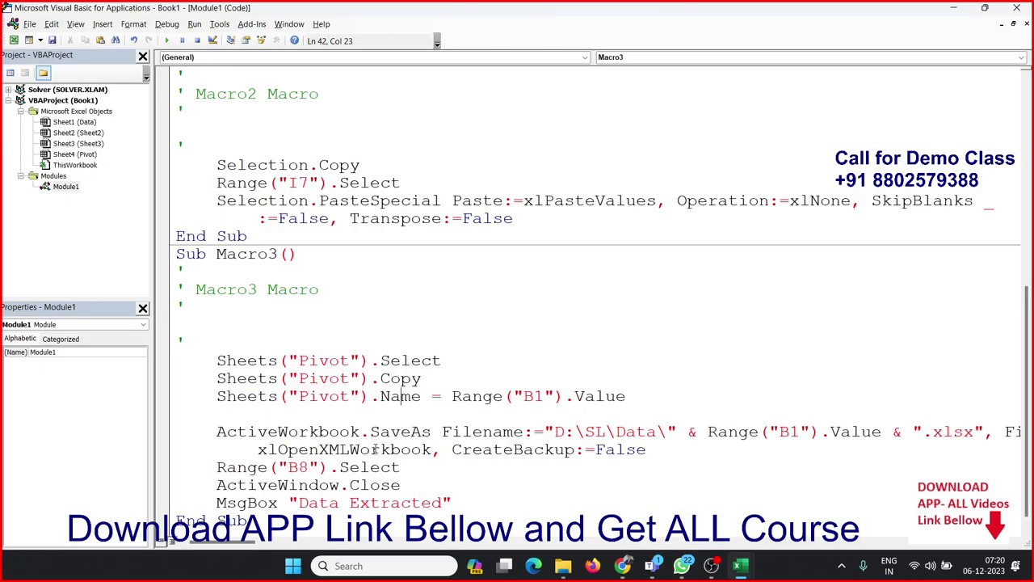
scroll(291, 431, "down", 1)
key("alt+F11")
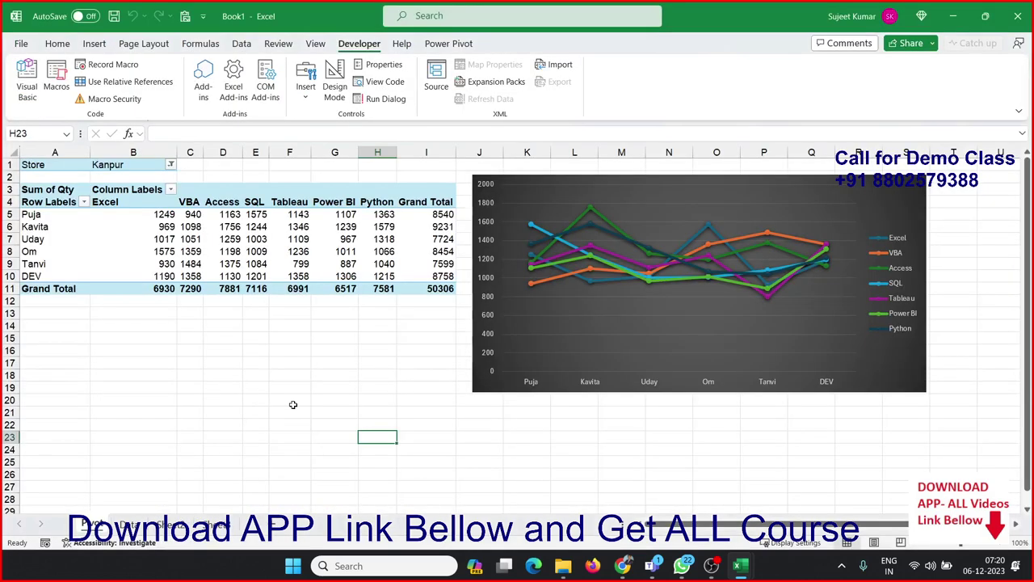
Filter the pivot to Raipur, save the exported workbook, and dismiss the Data Extracted message
left_click(169, 165)
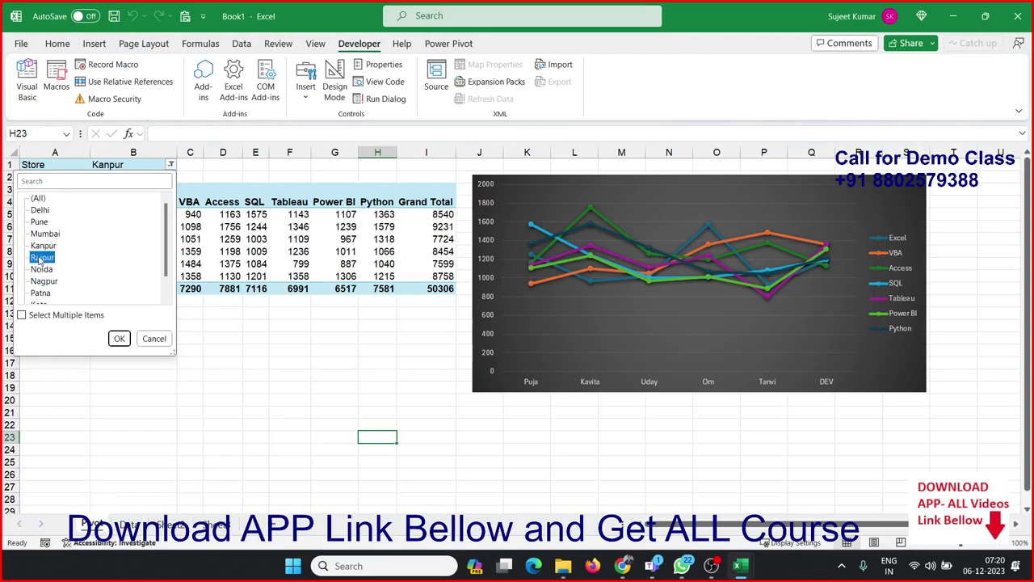
left_click(121, 340)
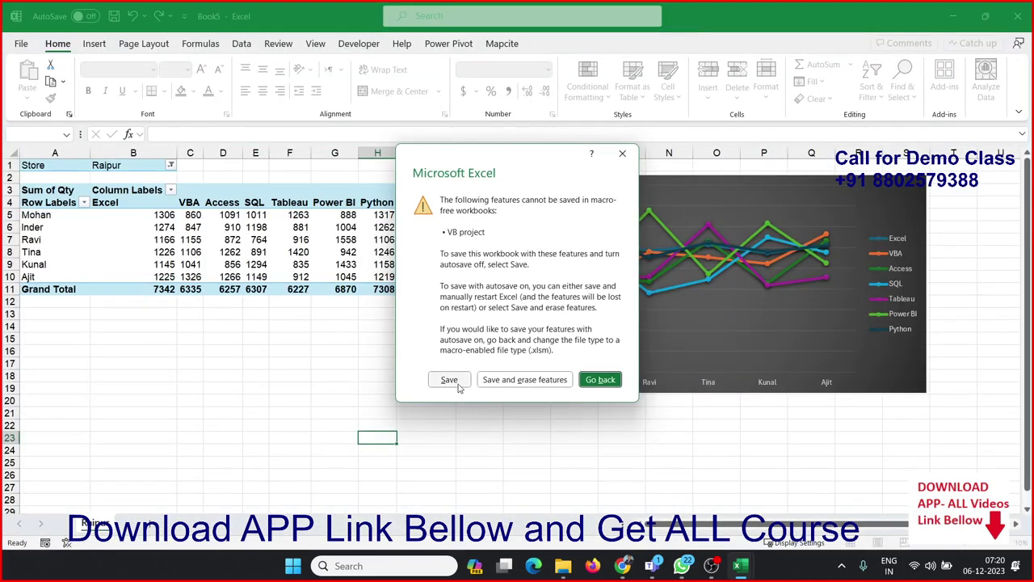
left_click(449, 380)
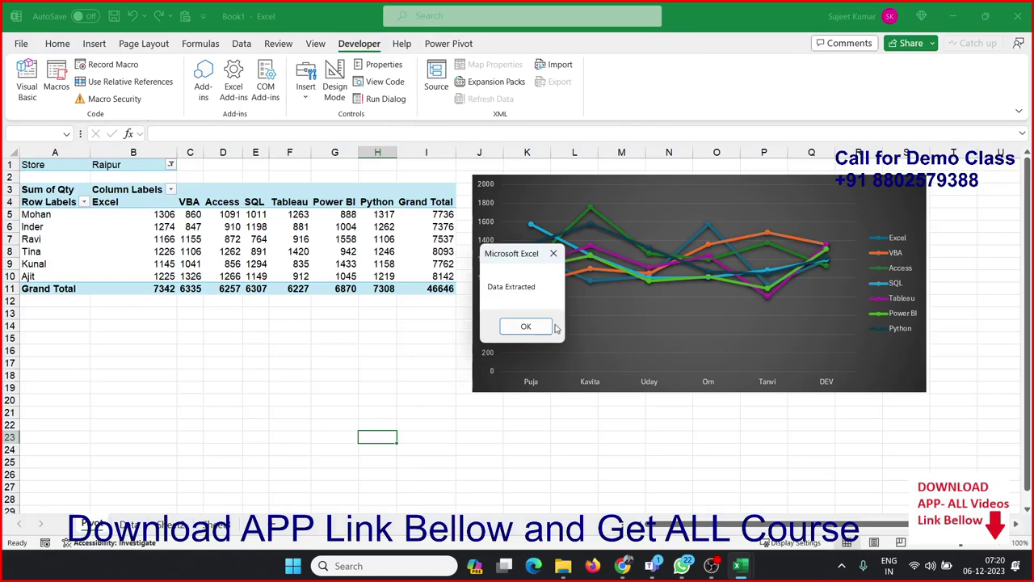
left_click(534, 327)
left_click(391, 402)
Insert Application.DisplayAlerts = False on the blank line just above Macro3's SaveAs statement
key("alt+F11")
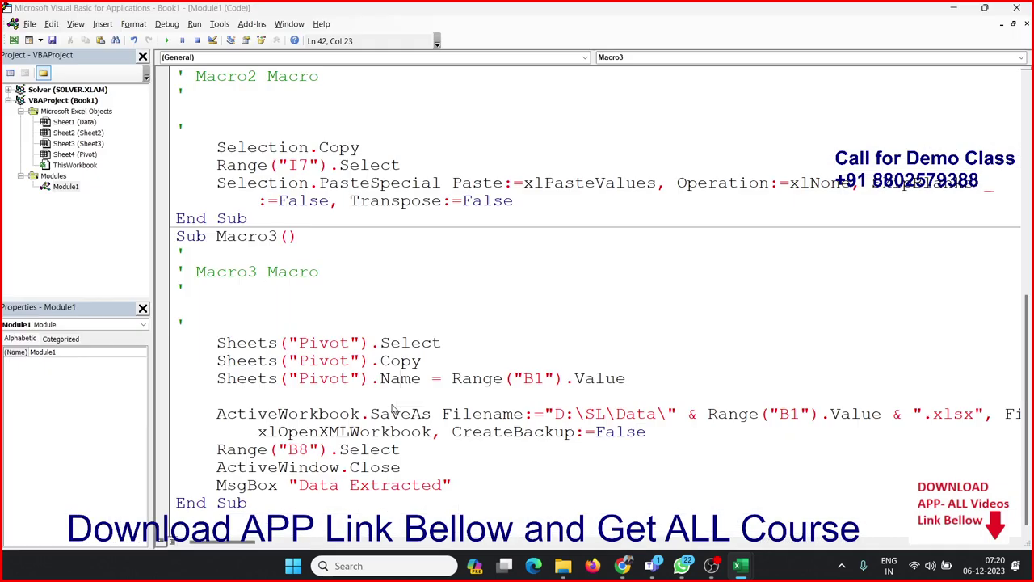
left_click(449, 473)
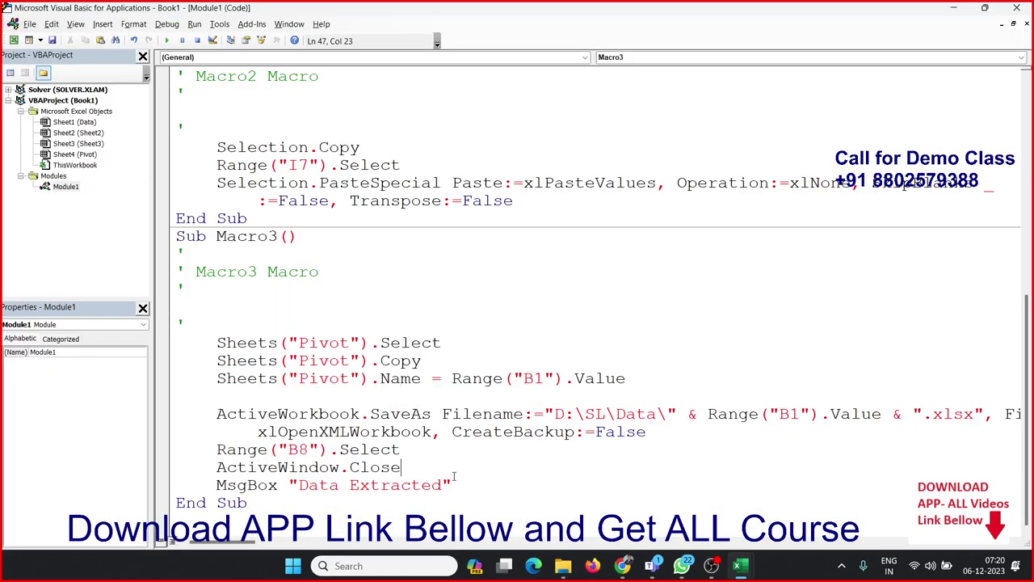
left_click(257, 393)
type("applica")
type("tion")
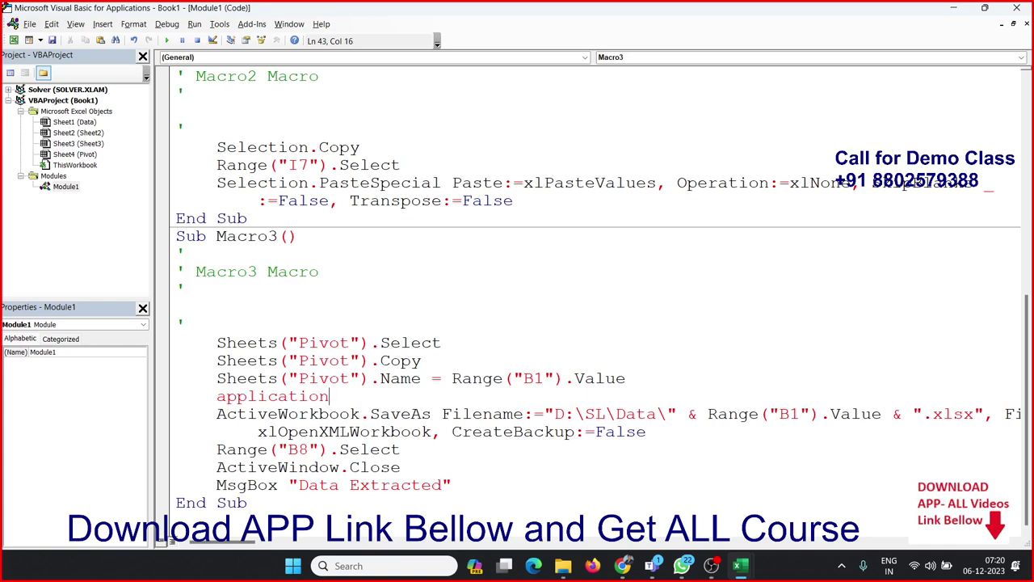
type(".")
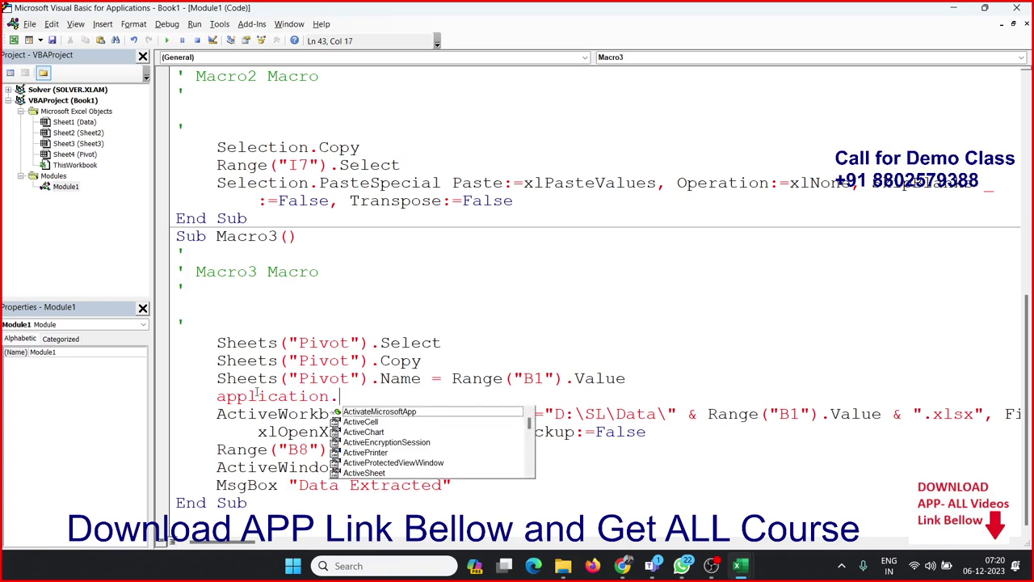
type("dis")
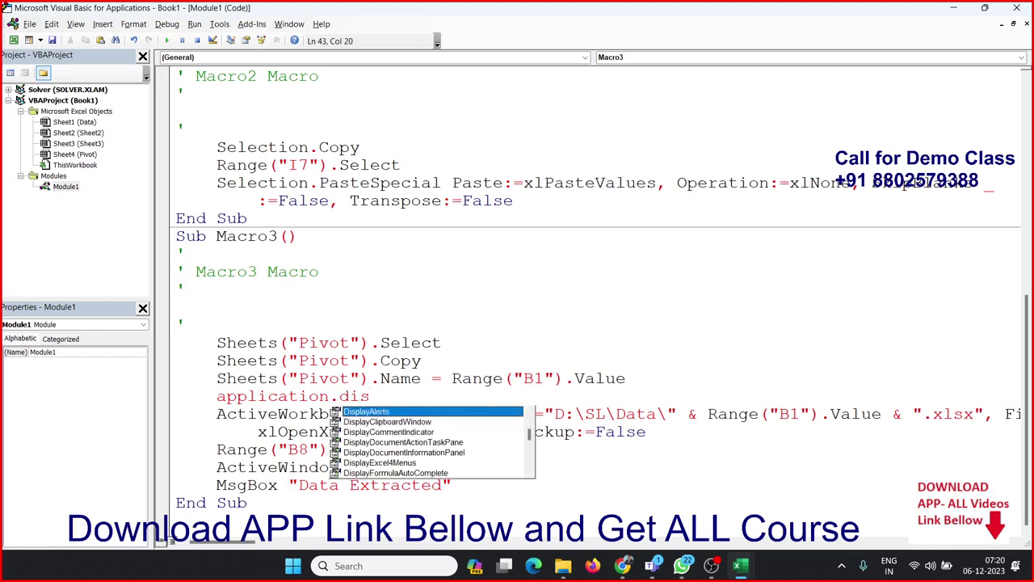
key("Tab")
type("=fal")
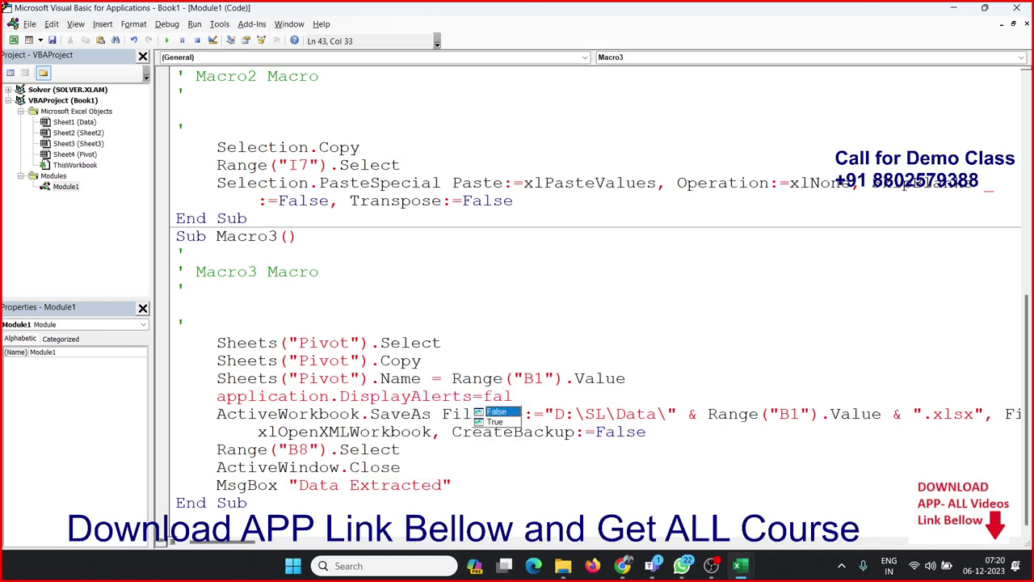
key("Tab")
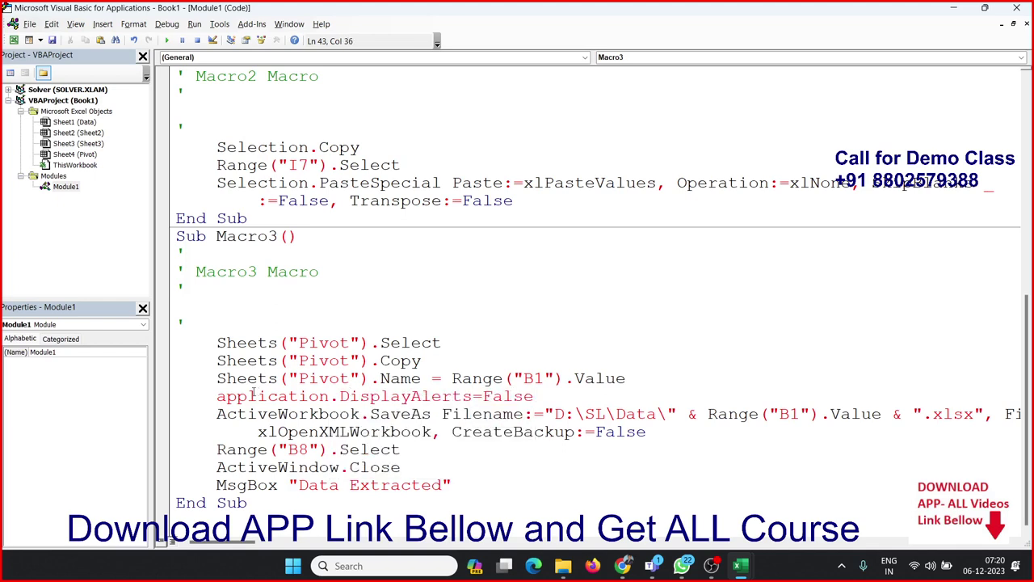
left_click(319, 467)
key("alt+F11")
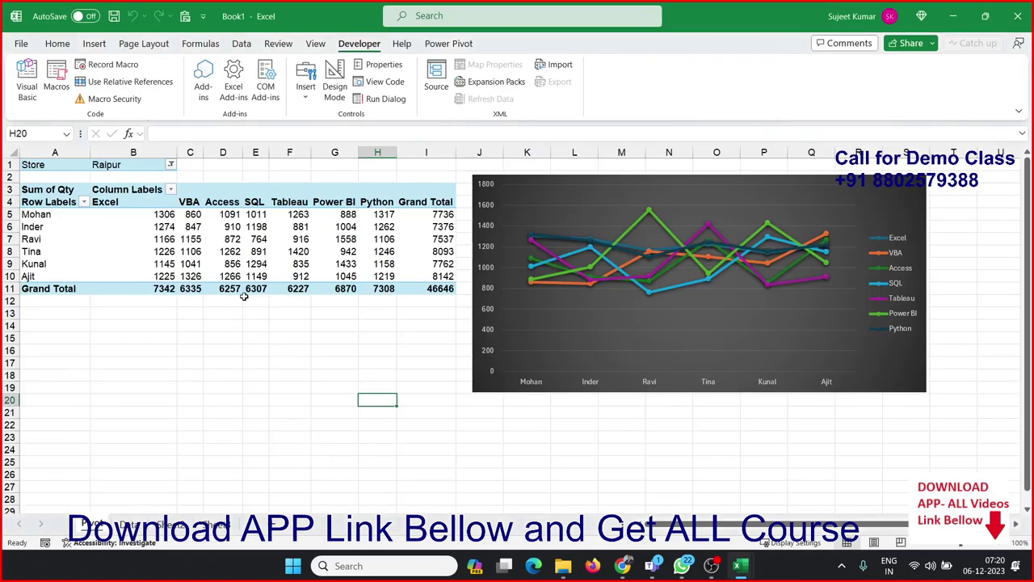
Filter the pivot to Noida and debug the resulting run-time error 1004
left_click(170, 164)
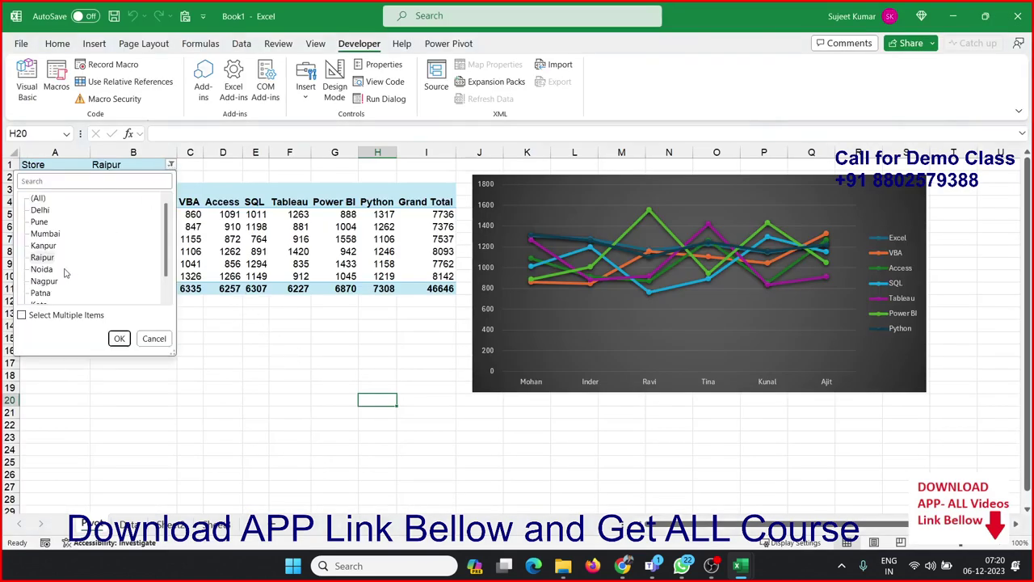
left_click(42, 269)
left_click(118, 338)
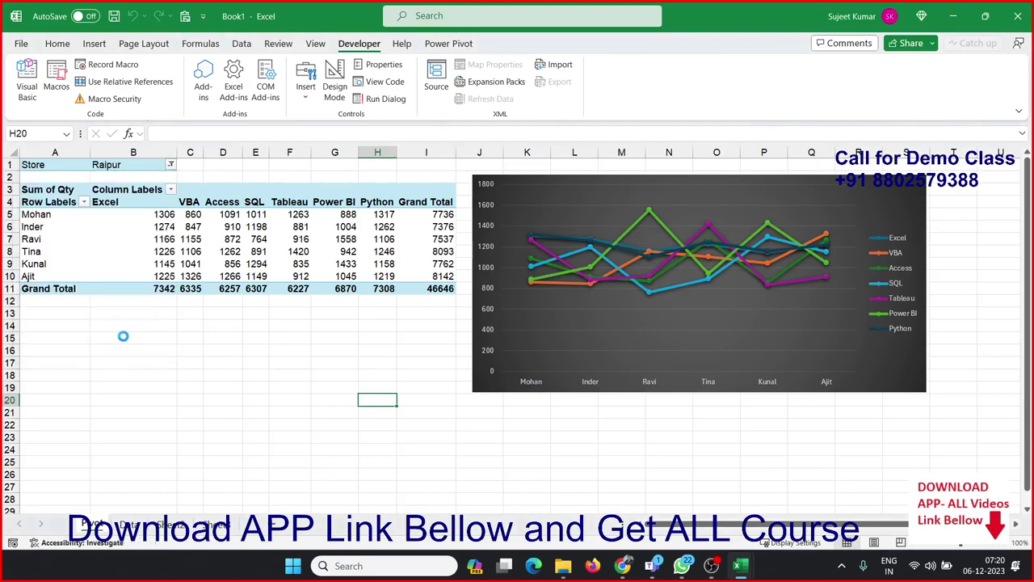
left_click(529, 260)
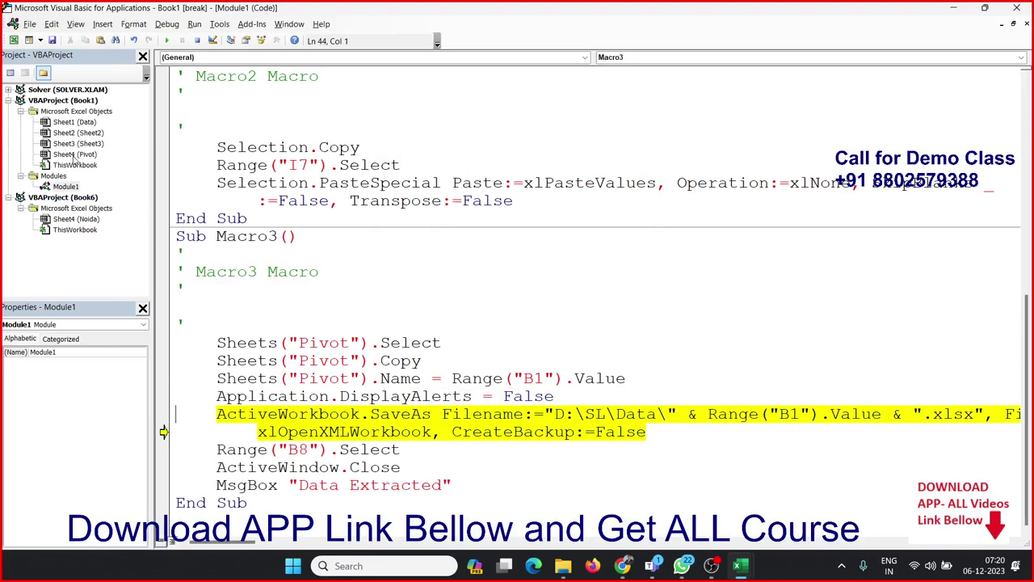
Inspect the newly created Book6 workbook, then return to the VBA editor
key("F5")
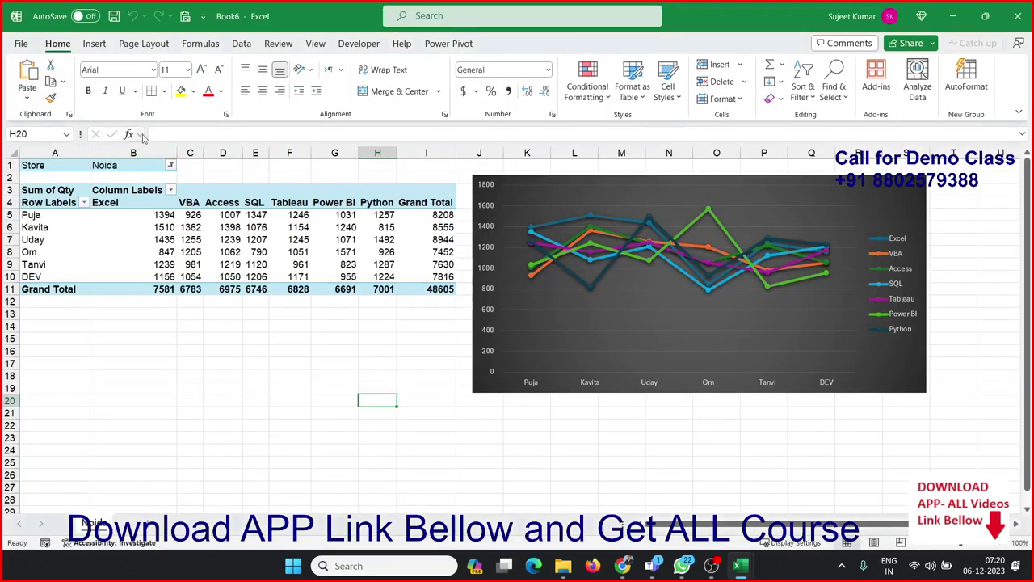
left_click(359, 44)
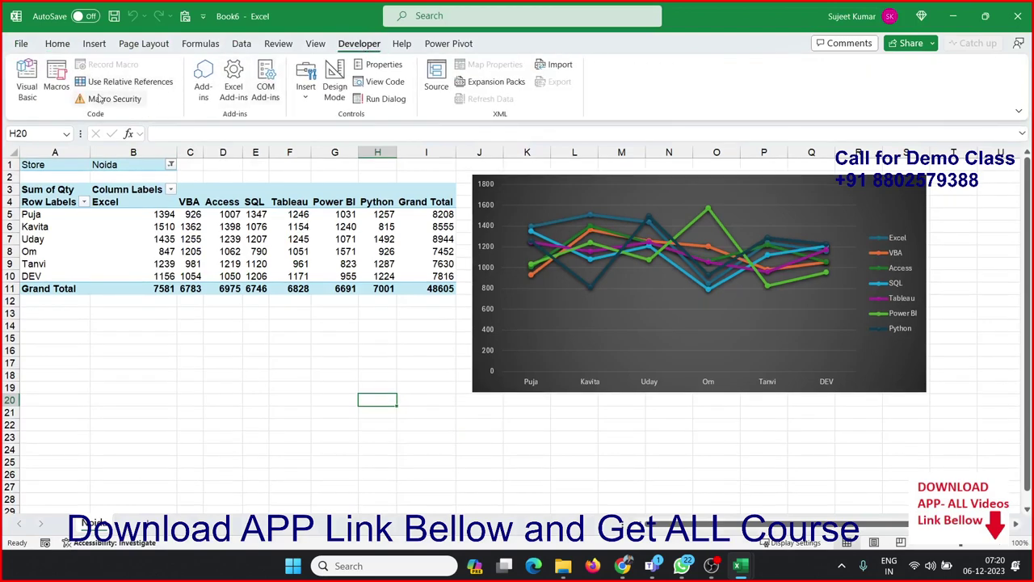
key("alt+F11")
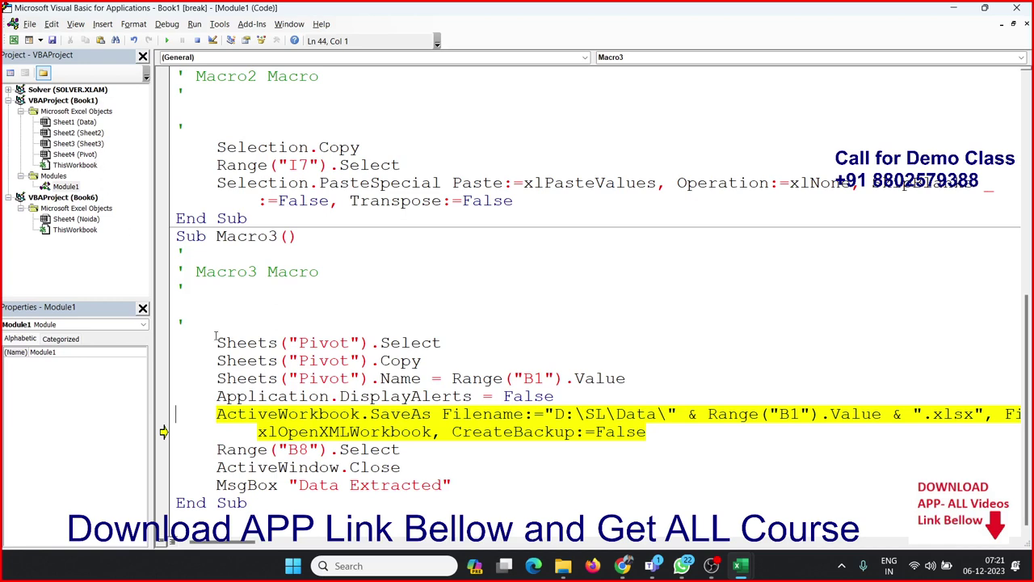
Delete the Application.DisplayAlerts = False line and reset the halted macro run
left_click(339, 466)
left_click_drag(554, 396, 196, 393)
key("Delete")
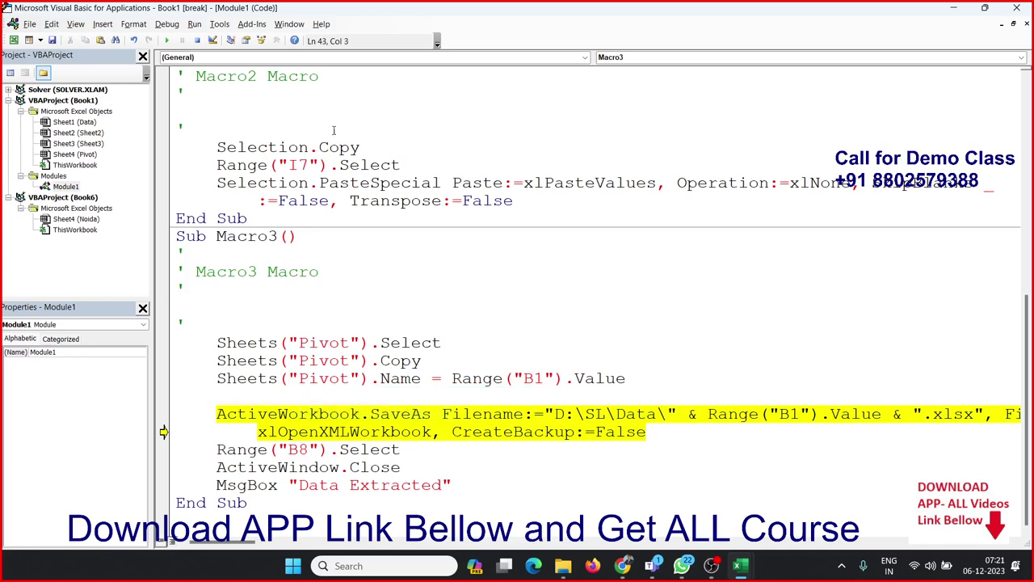
left_click(197, 41)
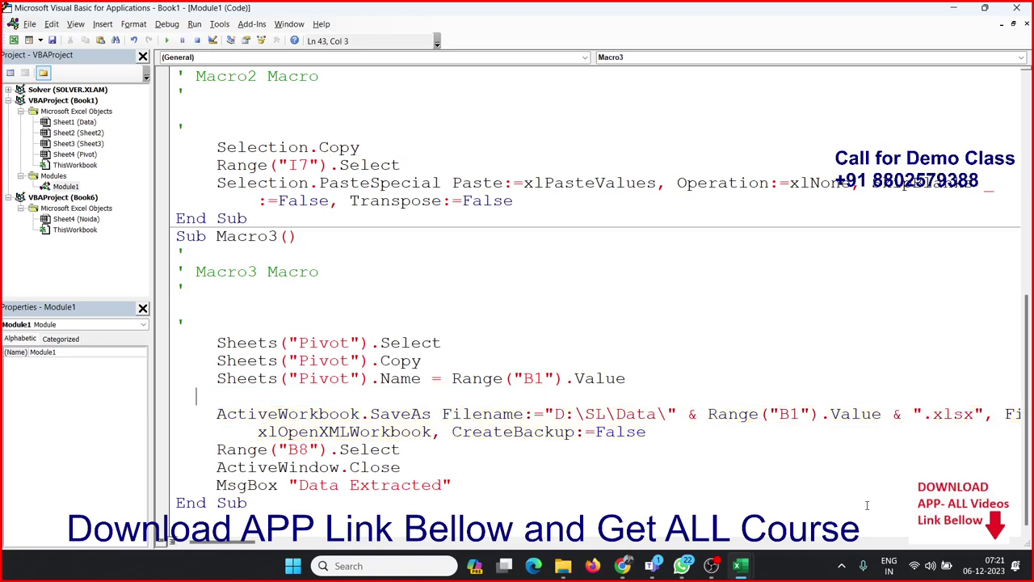
Review the SaveAs arguments: xlsx extension, xlOpenXMLWorkbook format, sheet rename and B1-based file name
double_click(966, 413)
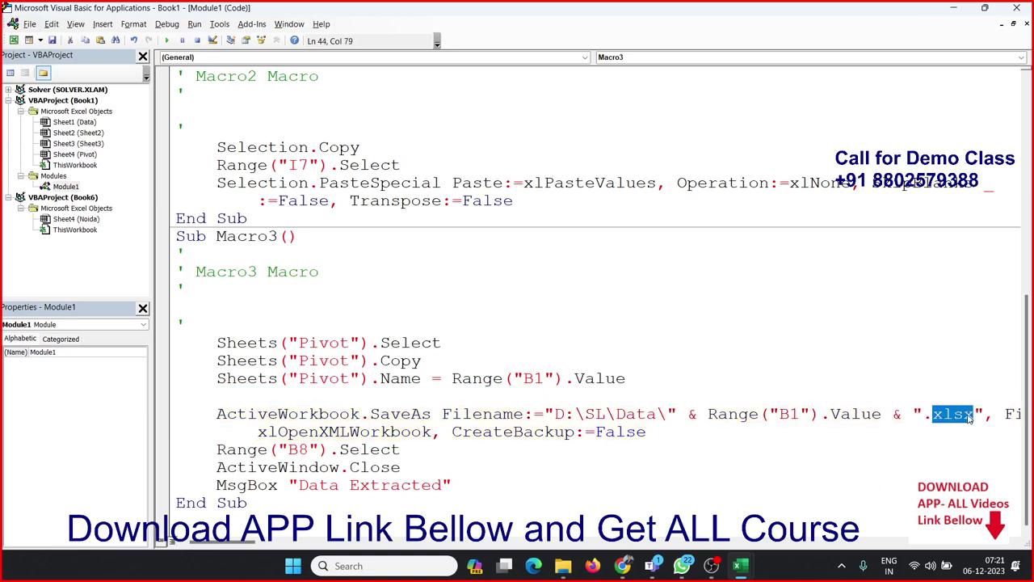
left_click(970, 413)
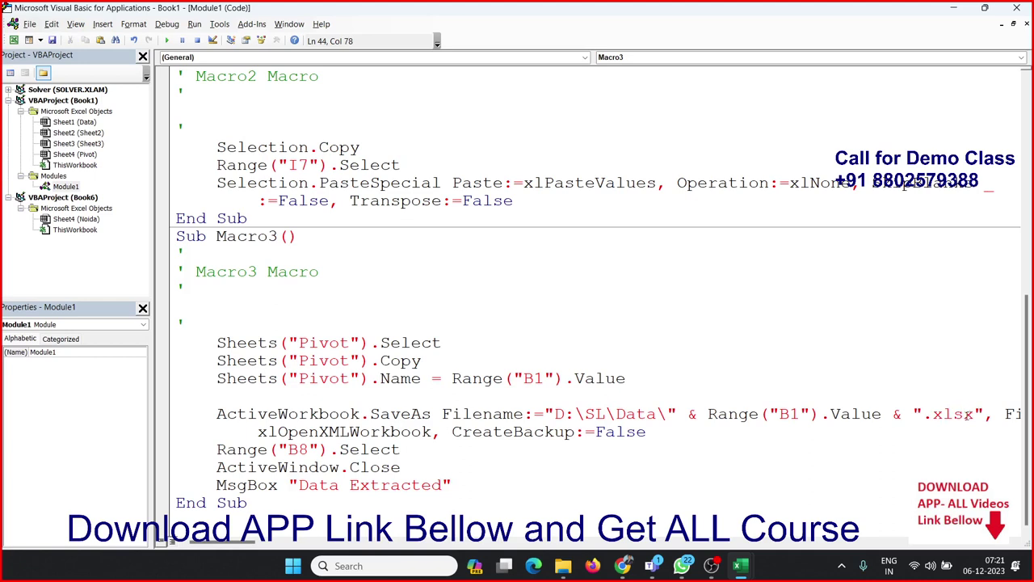
double_click(400, 433)
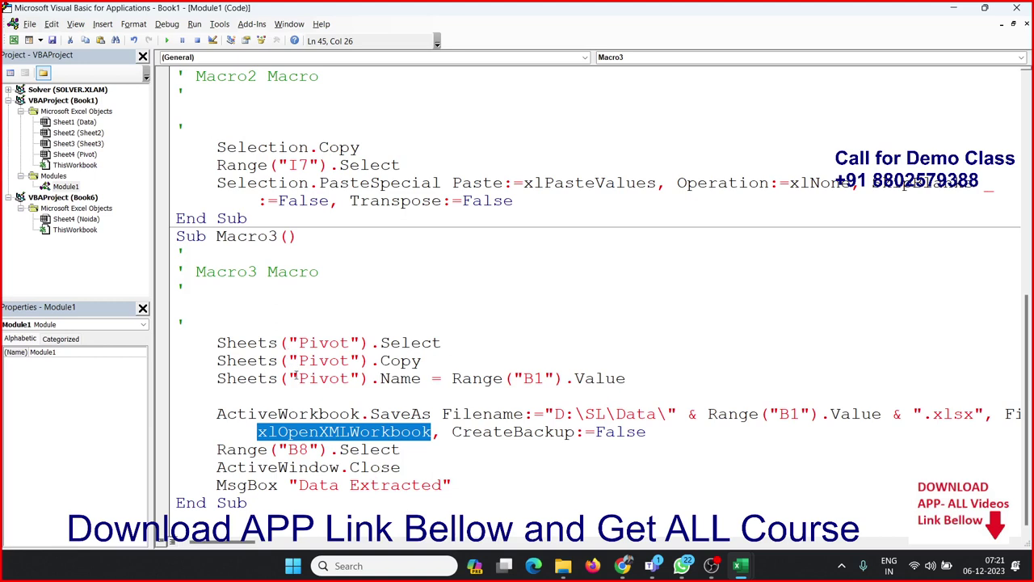
left_click_drag(215, 378, 628, 385)
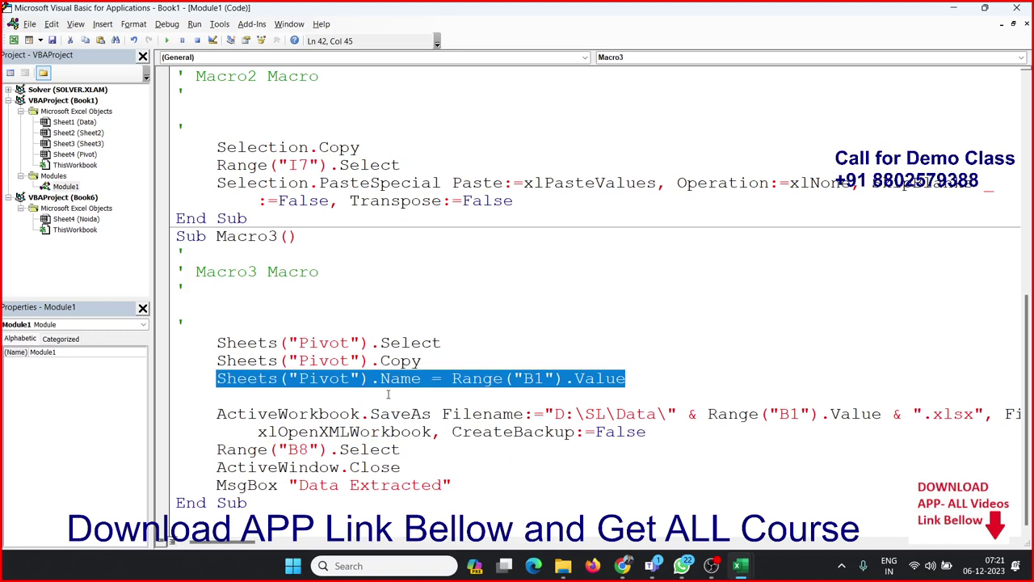
left_click_drag(717, 415, 879, 421)
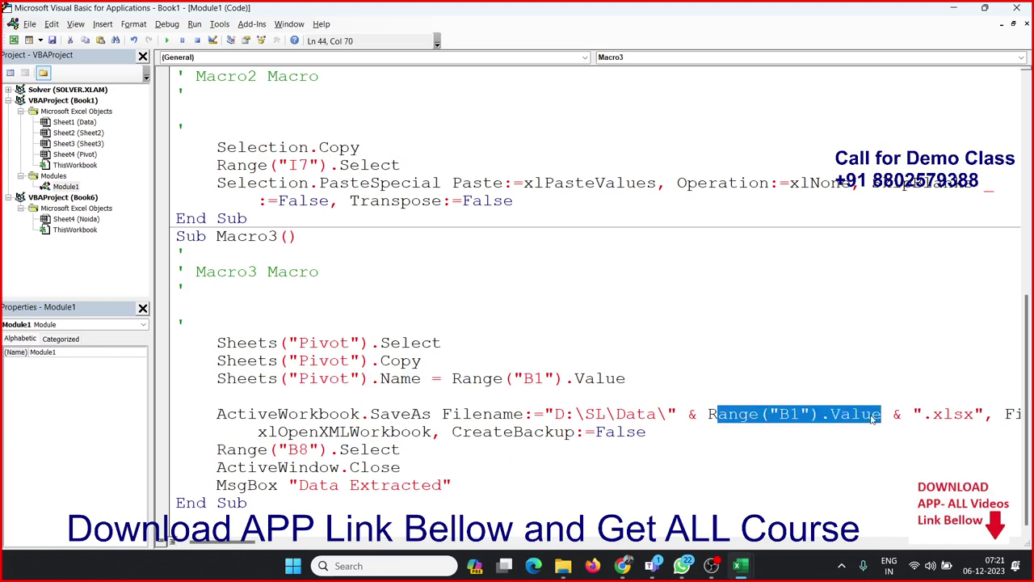
left_click(399, 391)
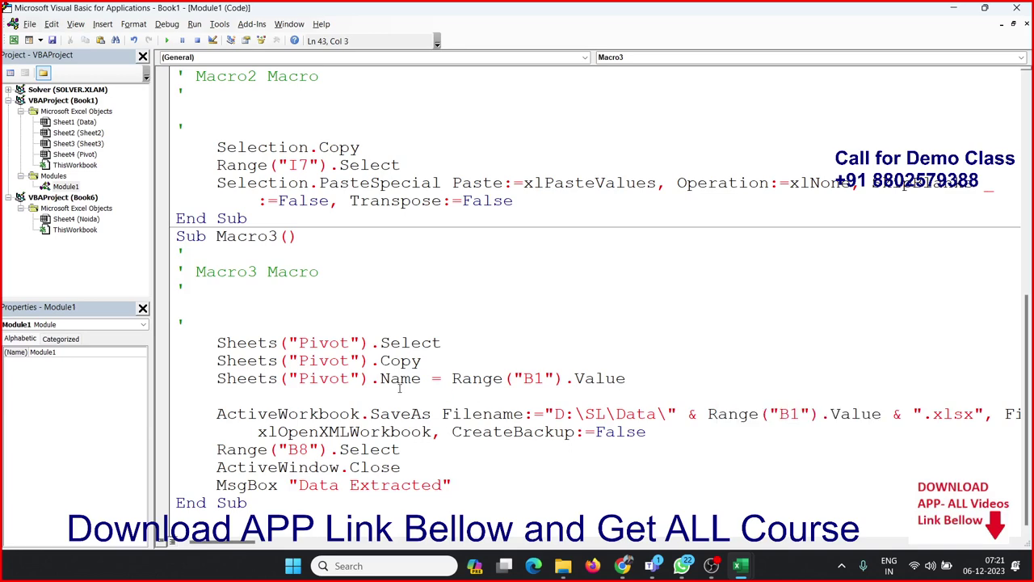
Compare the Noida pivot in Excel with Macro3's SaveAs statement and Sub line
key("alt+F11")
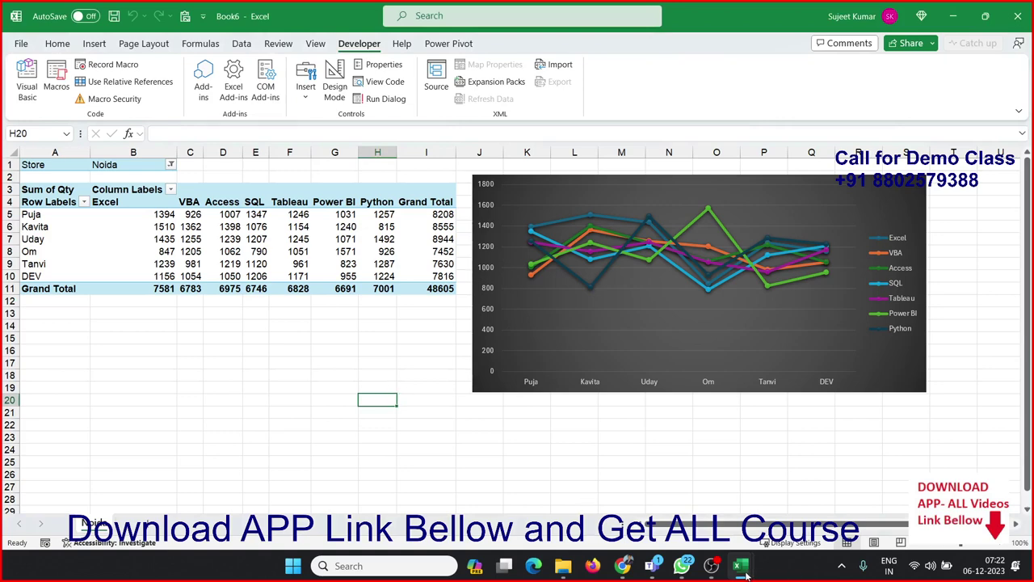
left_click(688, 525)
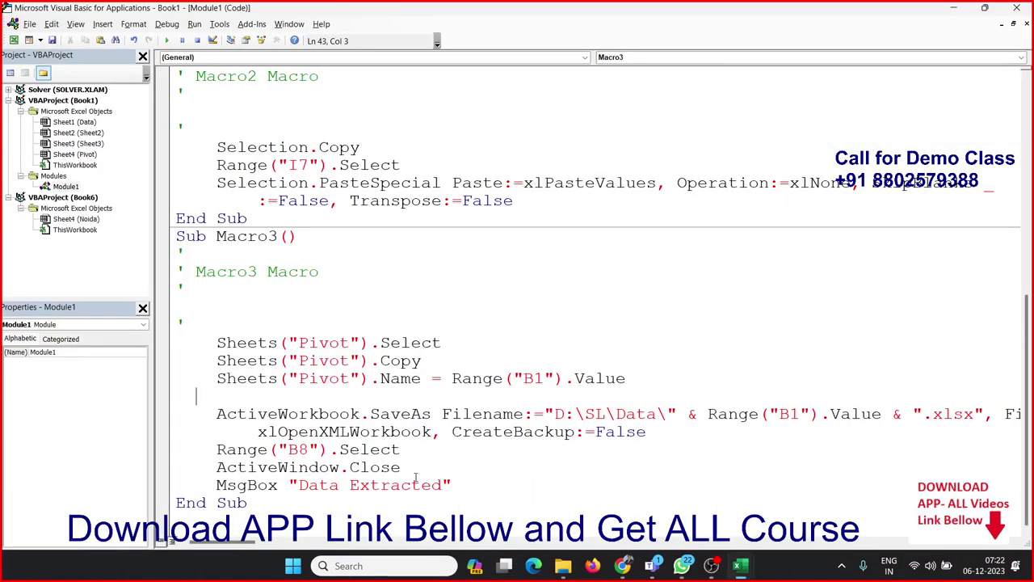
mouse_move(740, 565)
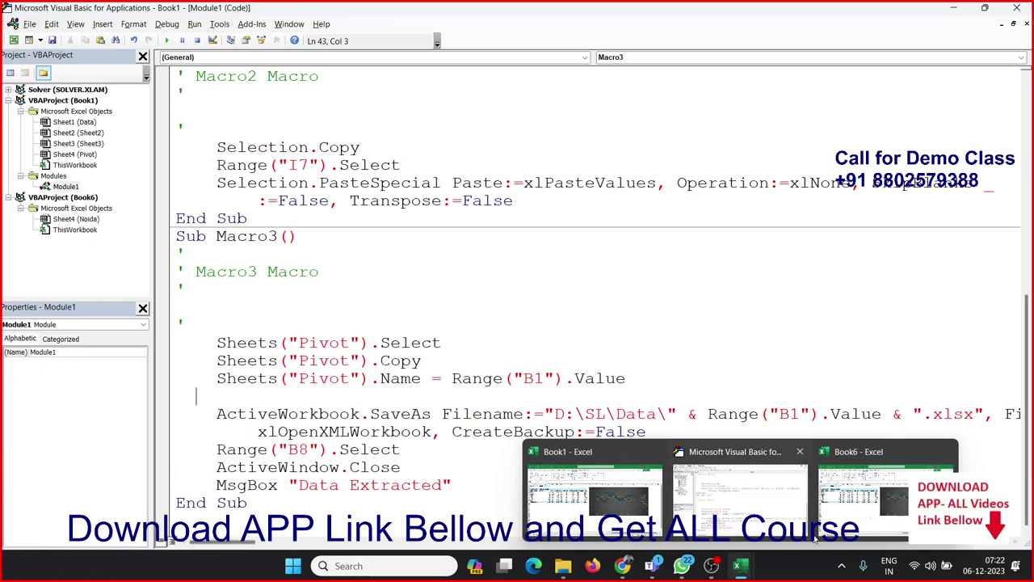
key("ctrl+End")
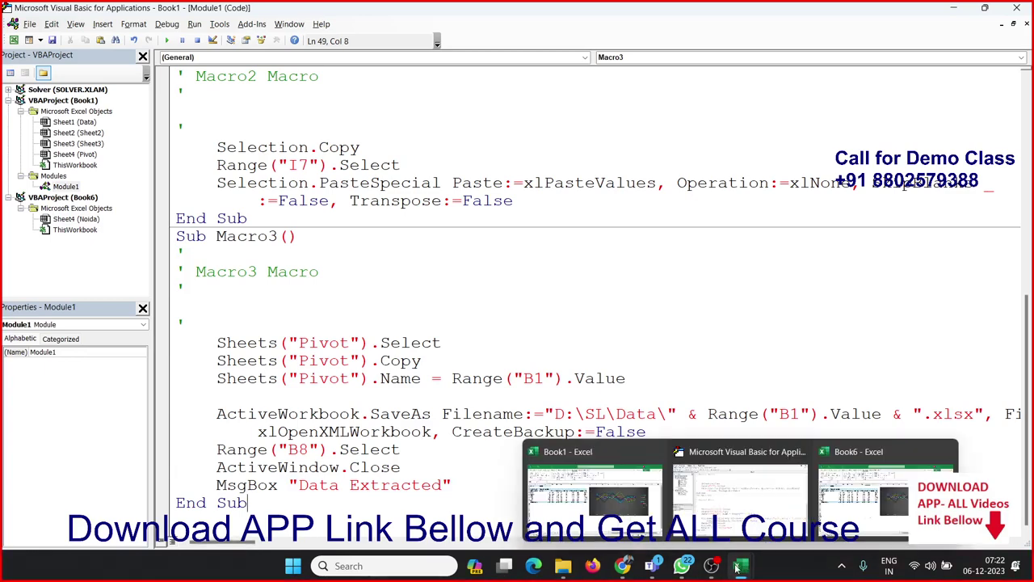
left_click(637, 535)
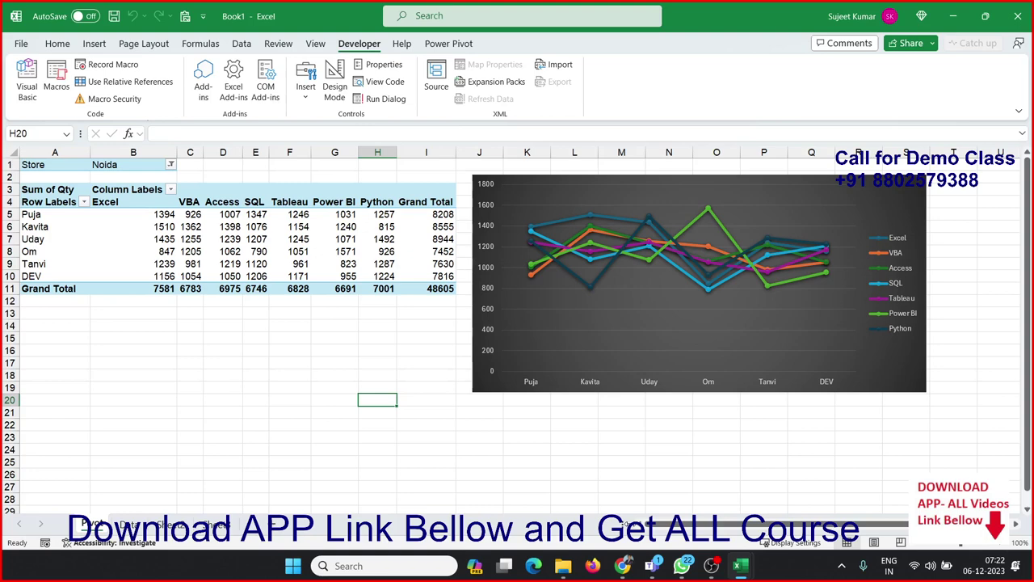
key("alt+F11")
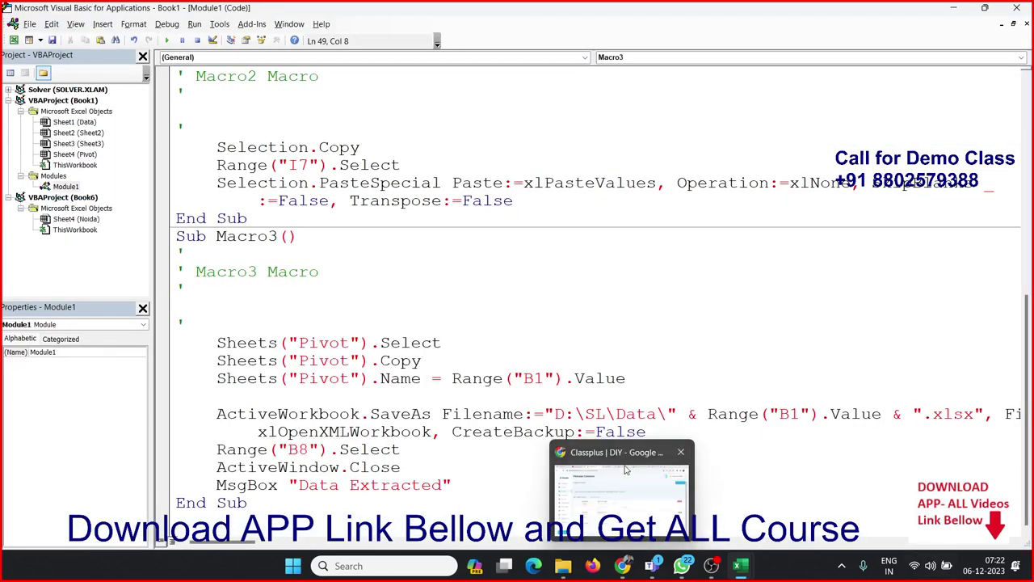
left_click(433, 413)
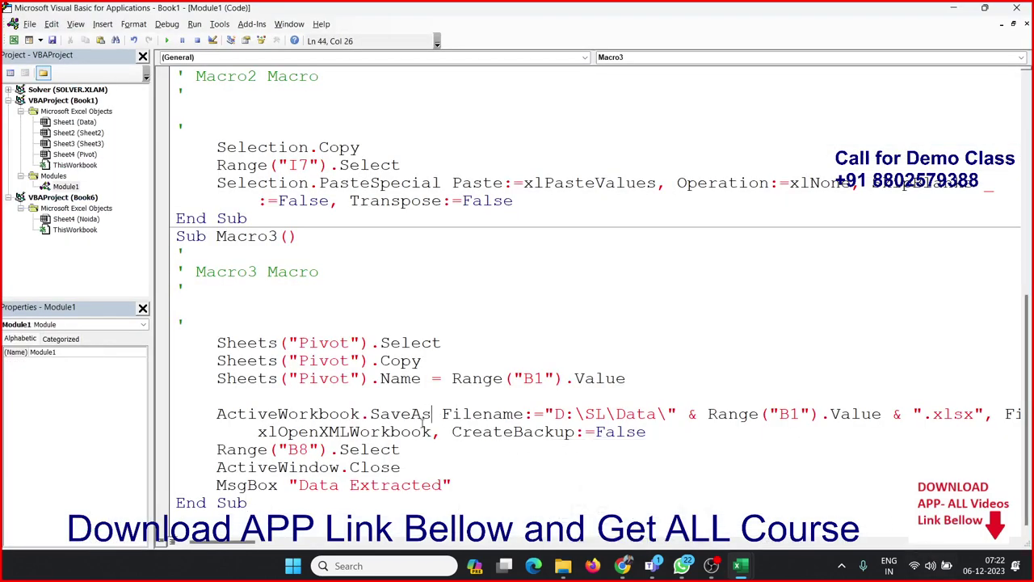
double_click(239, 235)
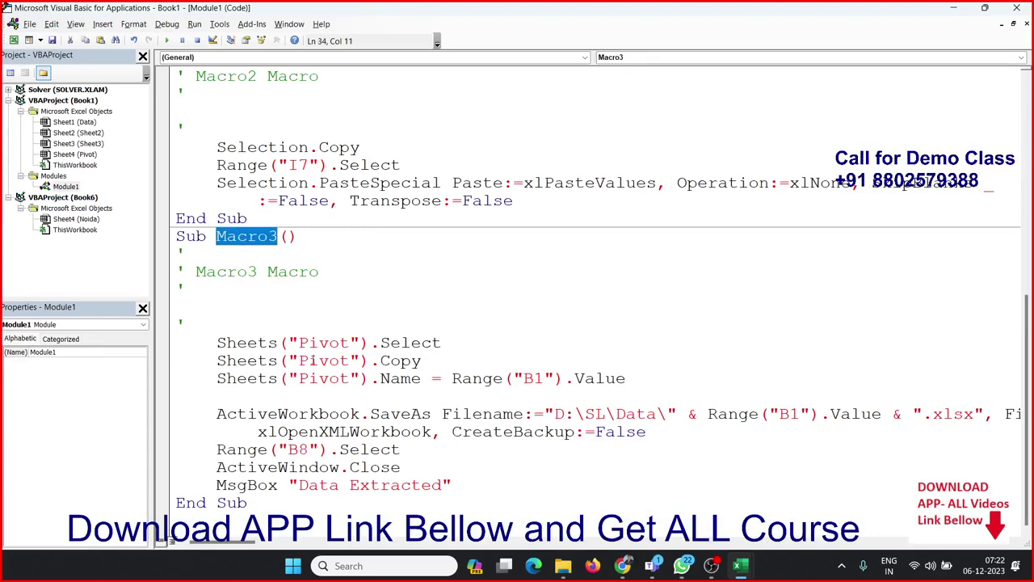
key("alt+F11")
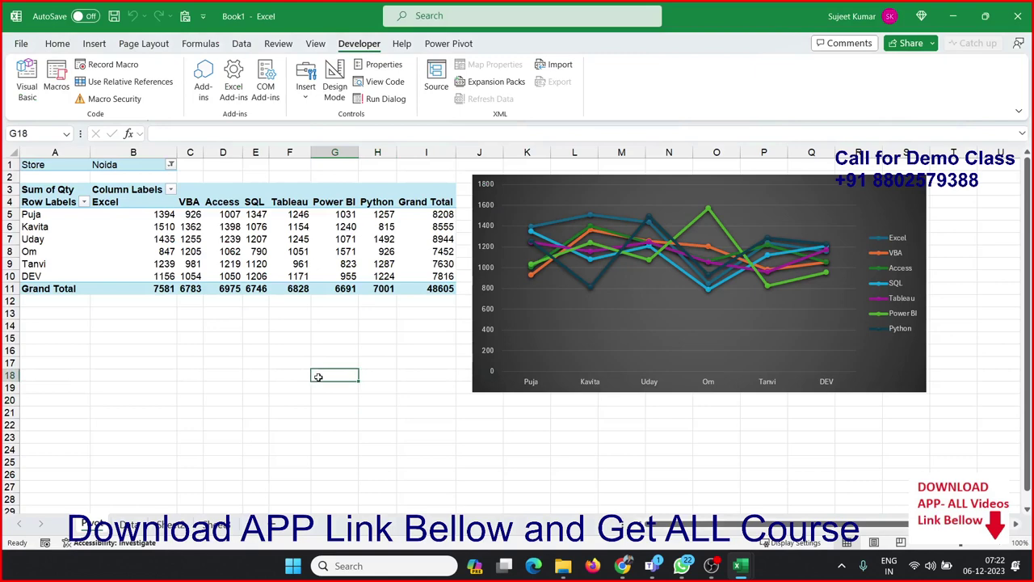
Open Macro3's code from the macro list and run Macro3
left_click(57, 89)
left_click(329, 213)
left_click(467, 225)
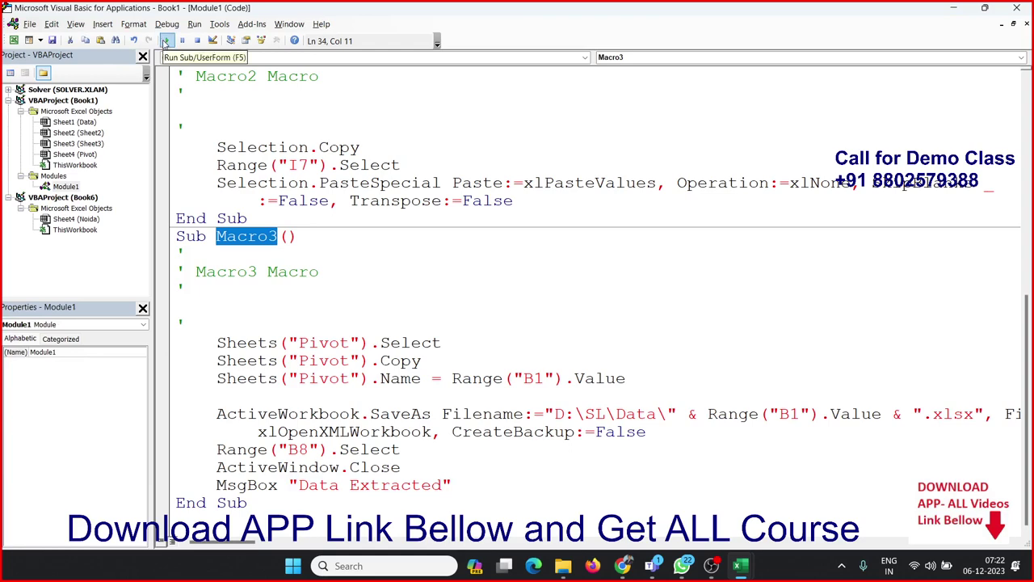
left_click(165, 41)
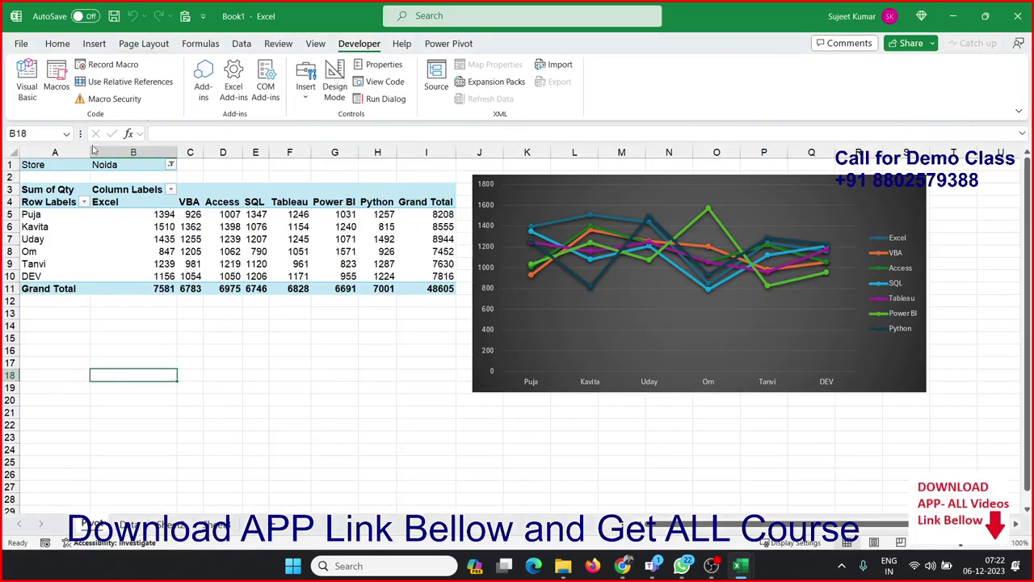
Assign the Ctrl+Shift+A shortcut to Macro3 and reopen the VBA editor
left_click(56, 81)
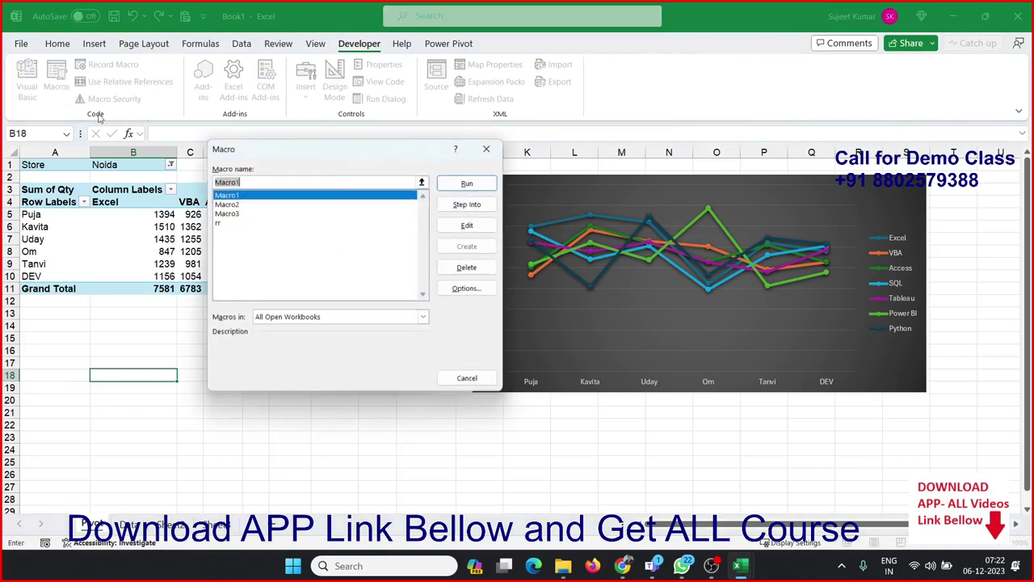
left_click(228, 214)
left_click(483, 288)
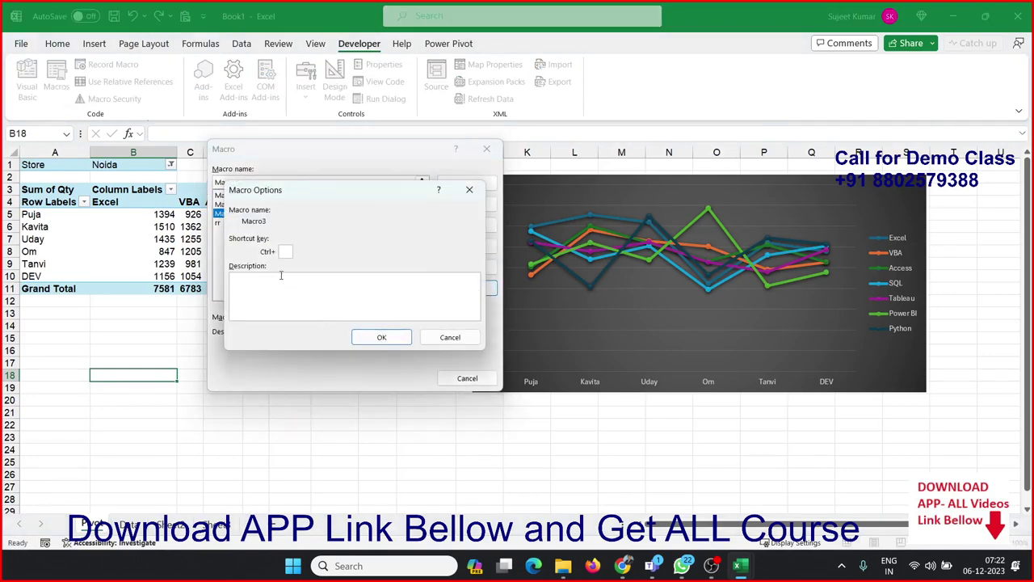
type("a")
type("A")
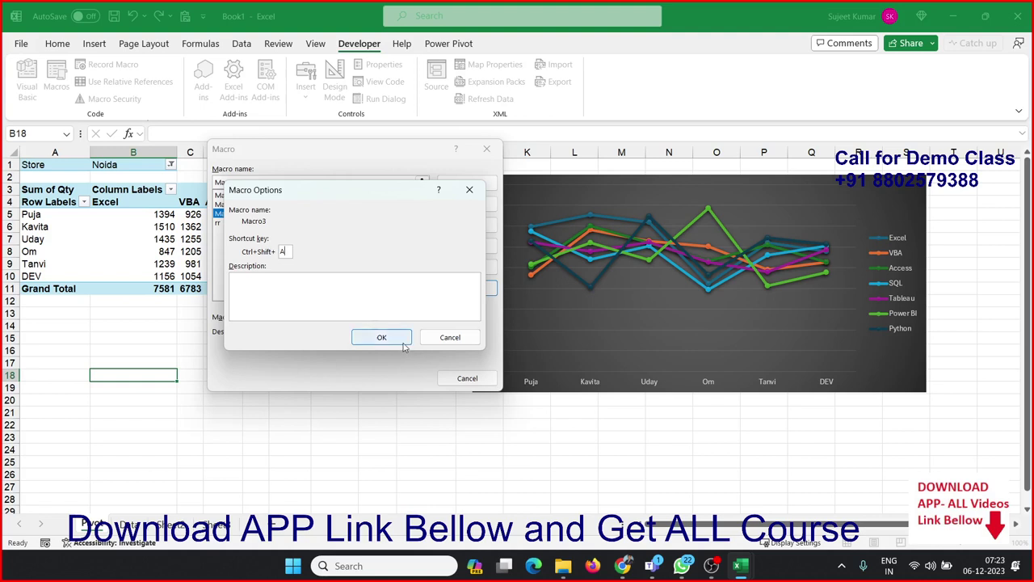
left_click(399, 339)
left_click(483, 149)
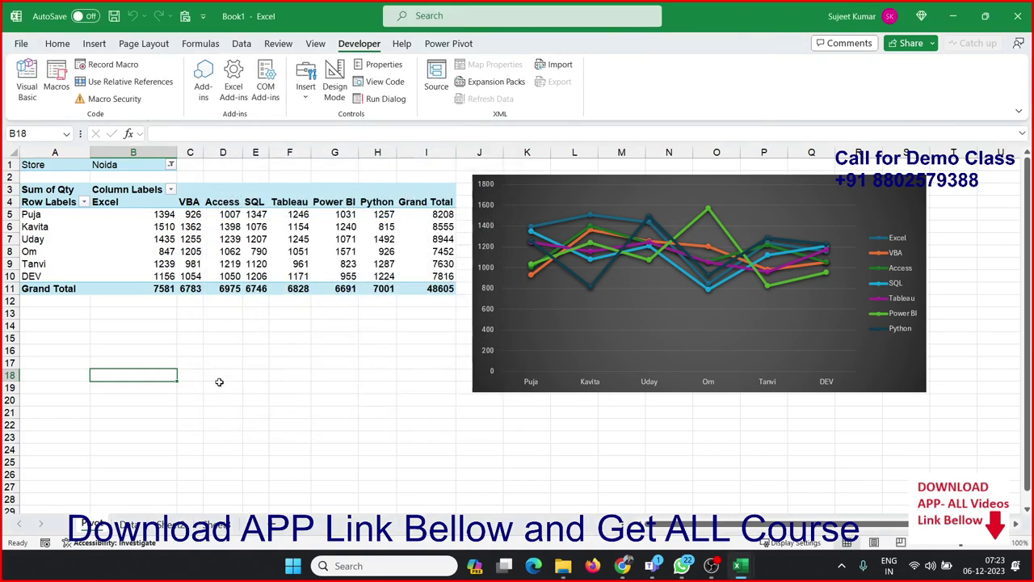
key("alt+F11")
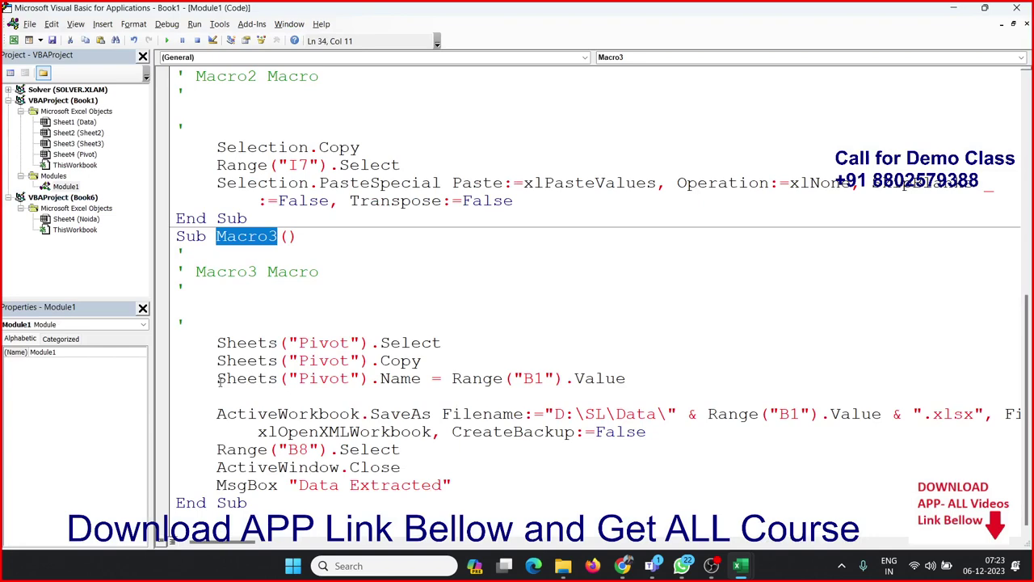
Draw a Form Controls button (Button 1) below the chart and assign it Macro3
key("alt+F11")
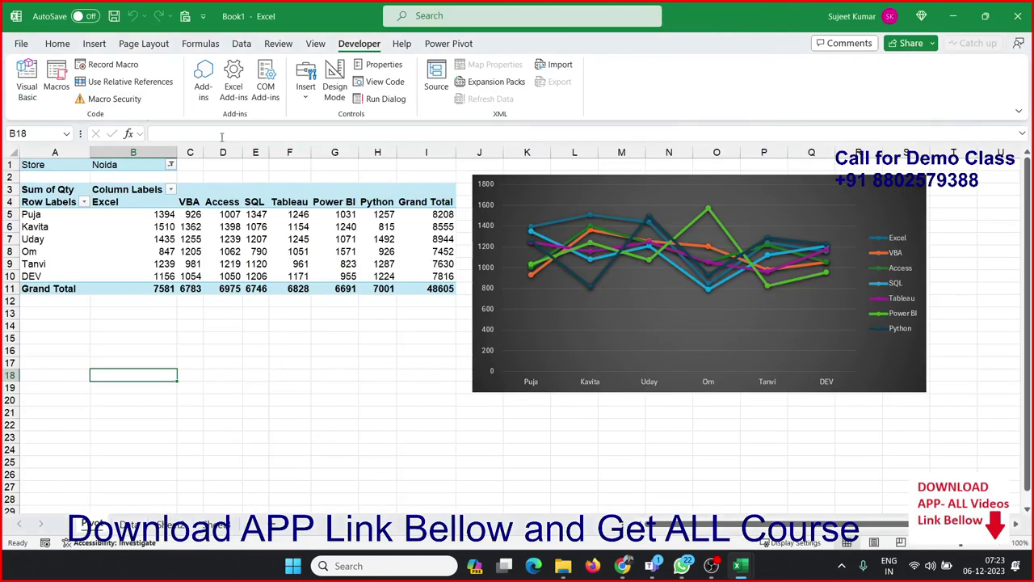
left_click(306, 95)
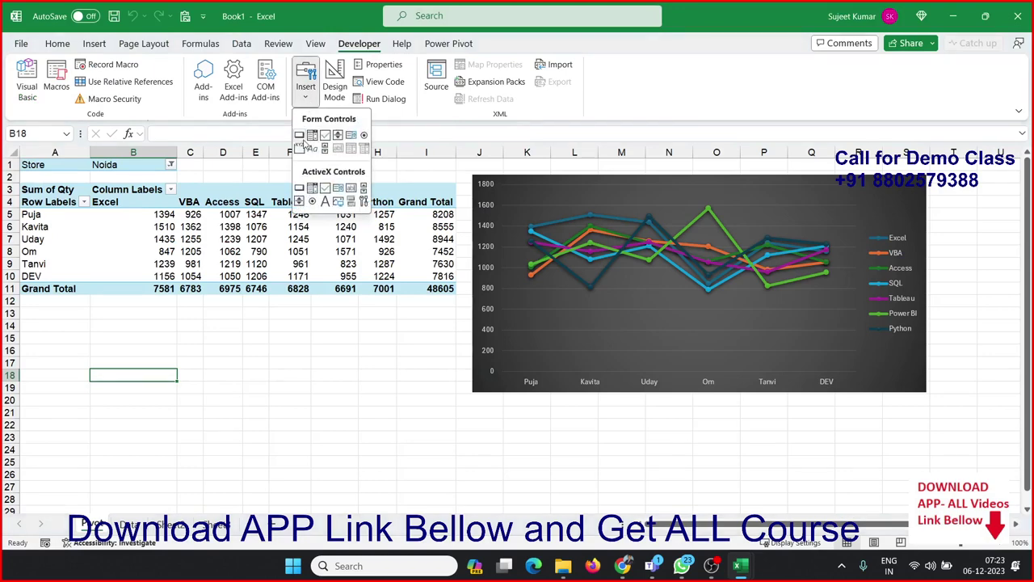
left_click(298, 135)
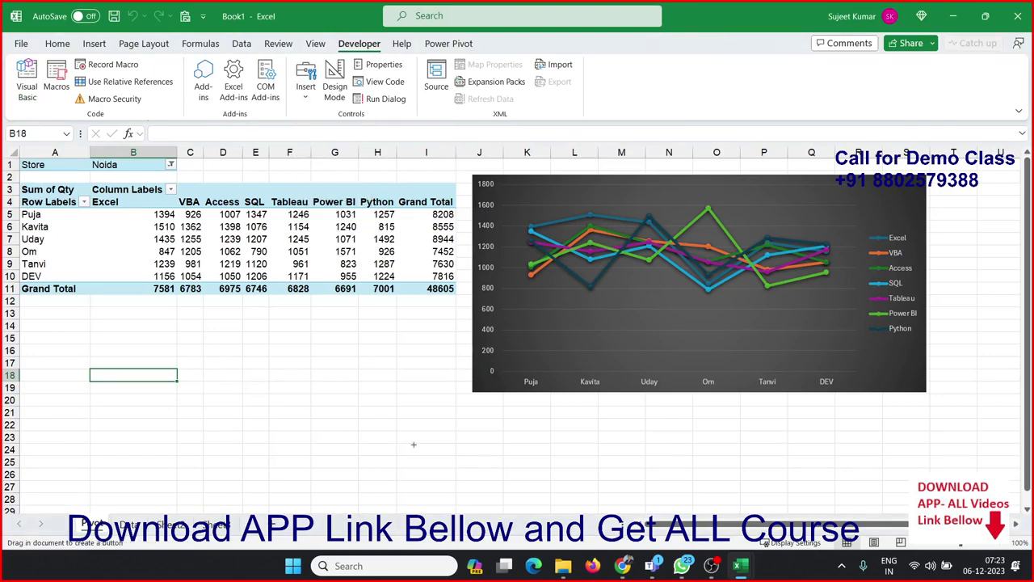
left_click_drag(489, 424, 580, 444)
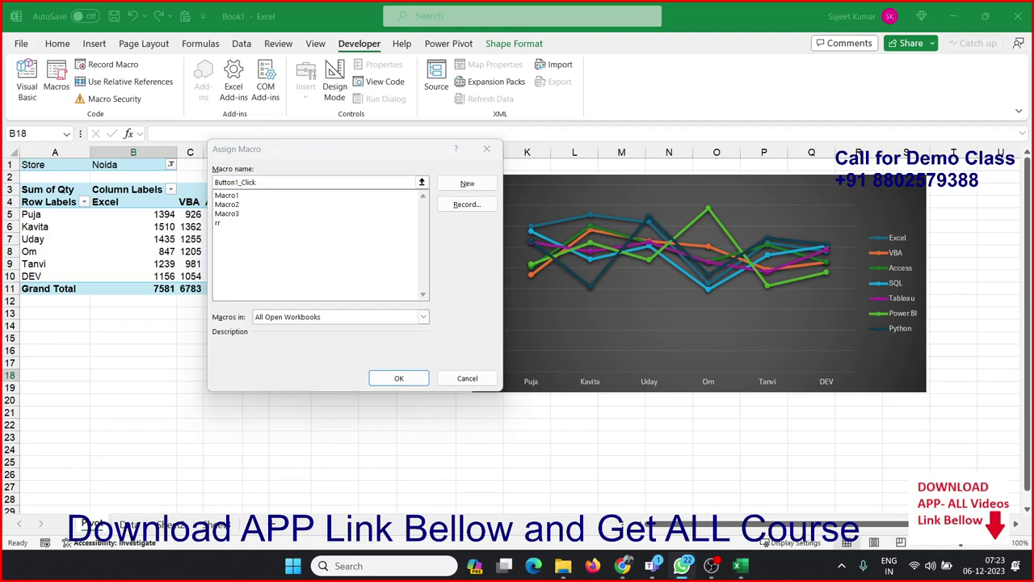
left_click(228, 196)
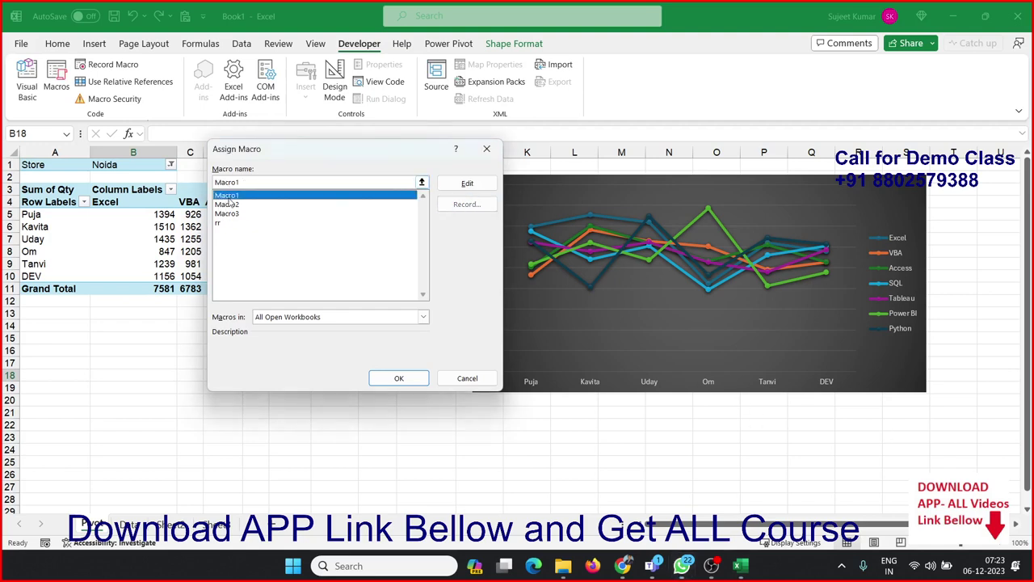
left_click(228, 215)
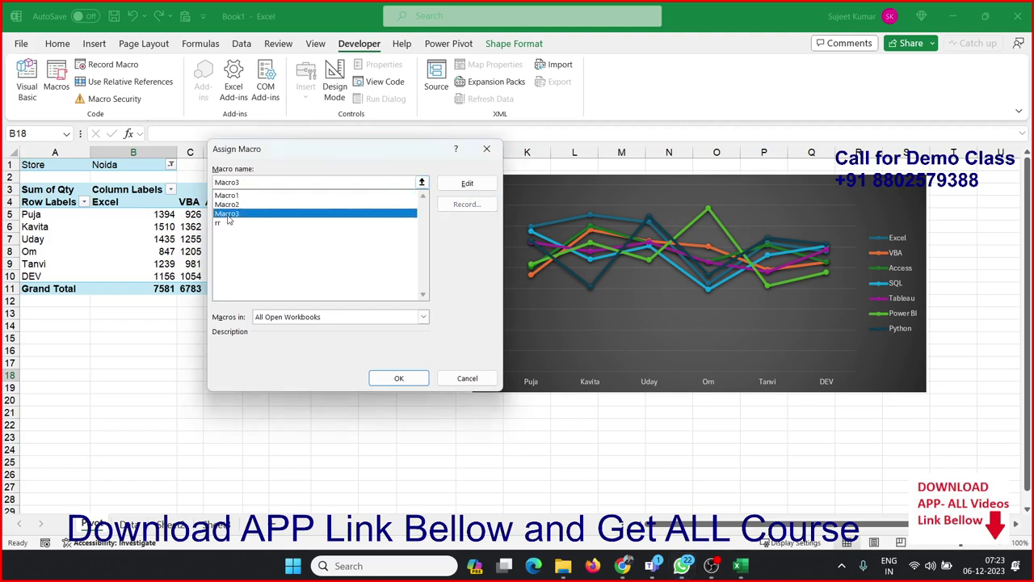
left_click(411, 384)
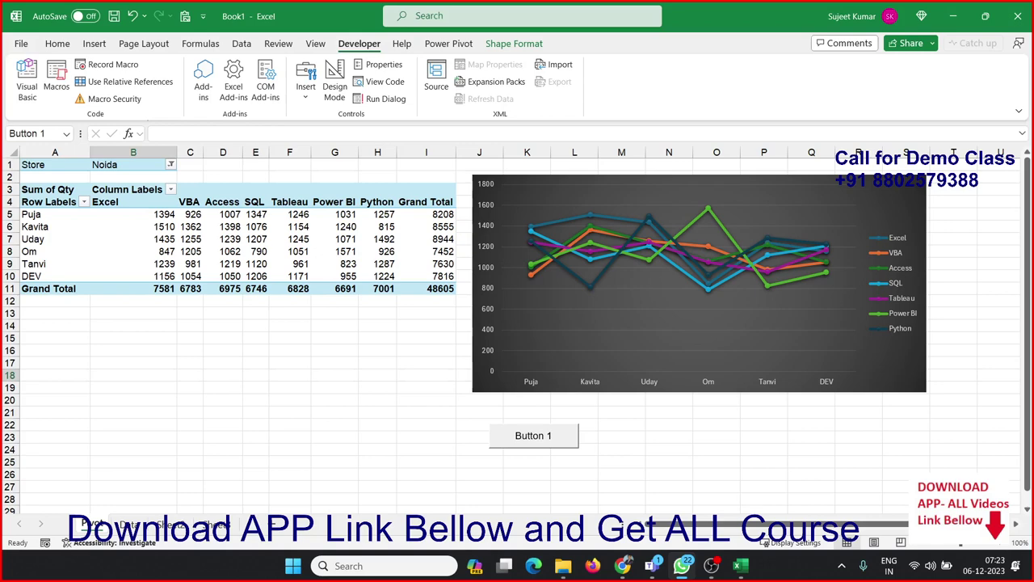
left_click(533, 435, "ctrl")
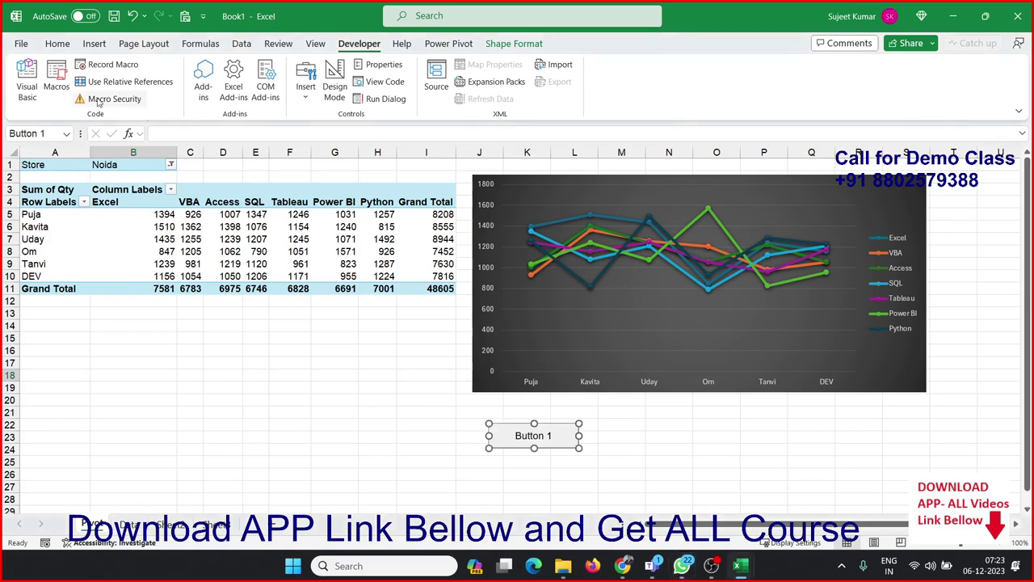
left_click(341, 401)
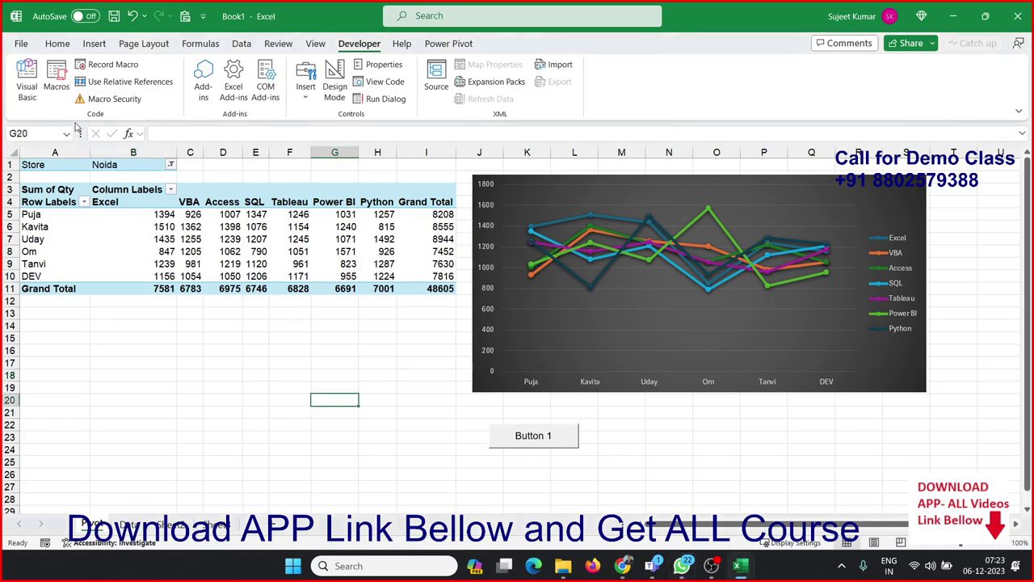
Draw a rounded rectangle under Button 1 and apply the teal shape style
left_click(61, 96)
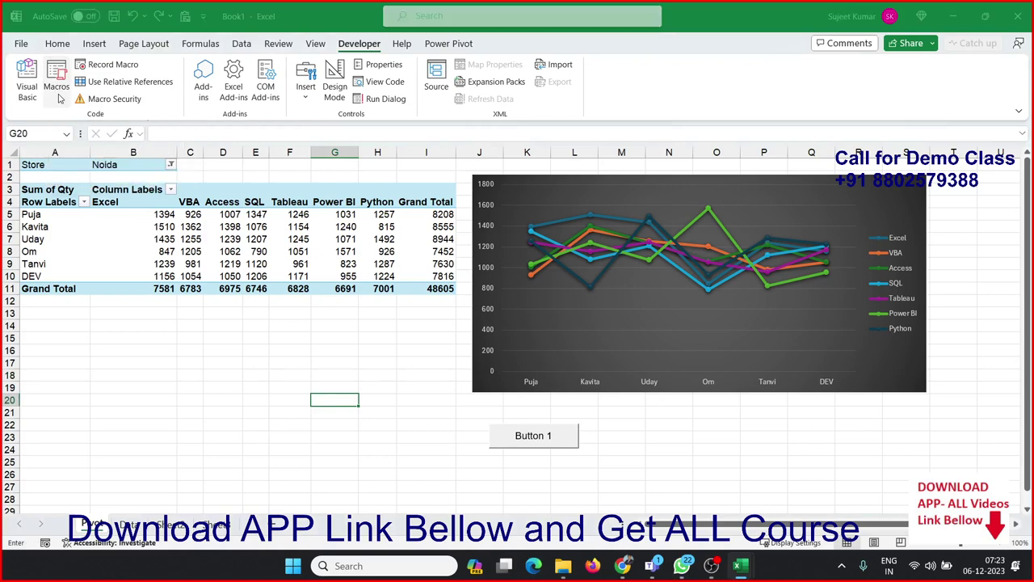
left_click(487, 149)
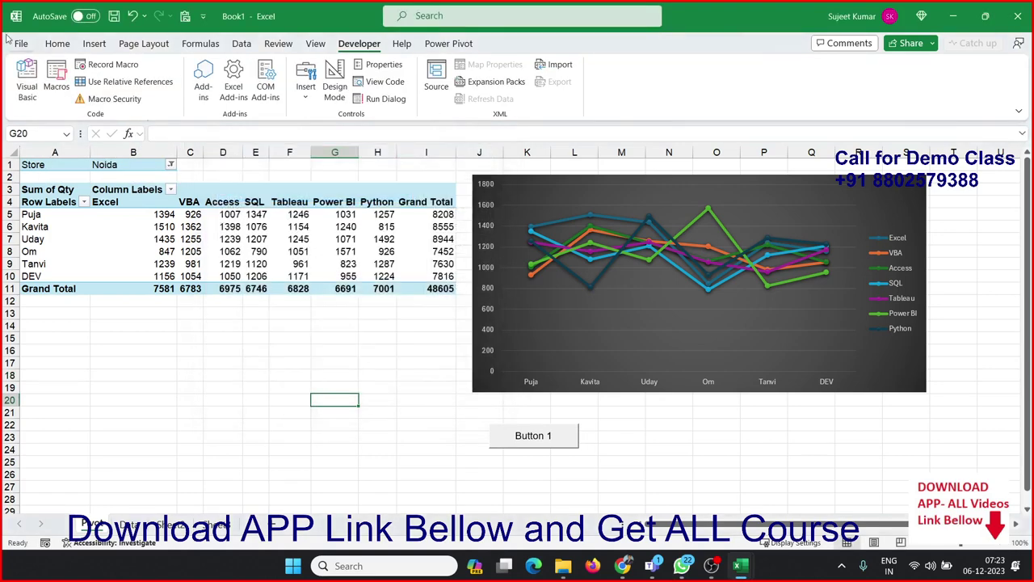
left_click(94, 44)
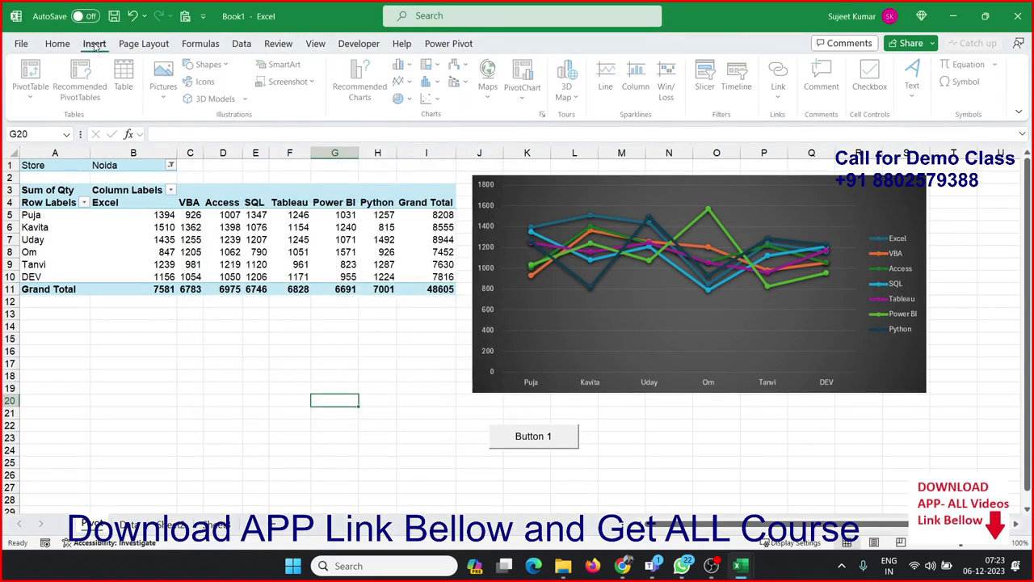
left_click(166, 91)
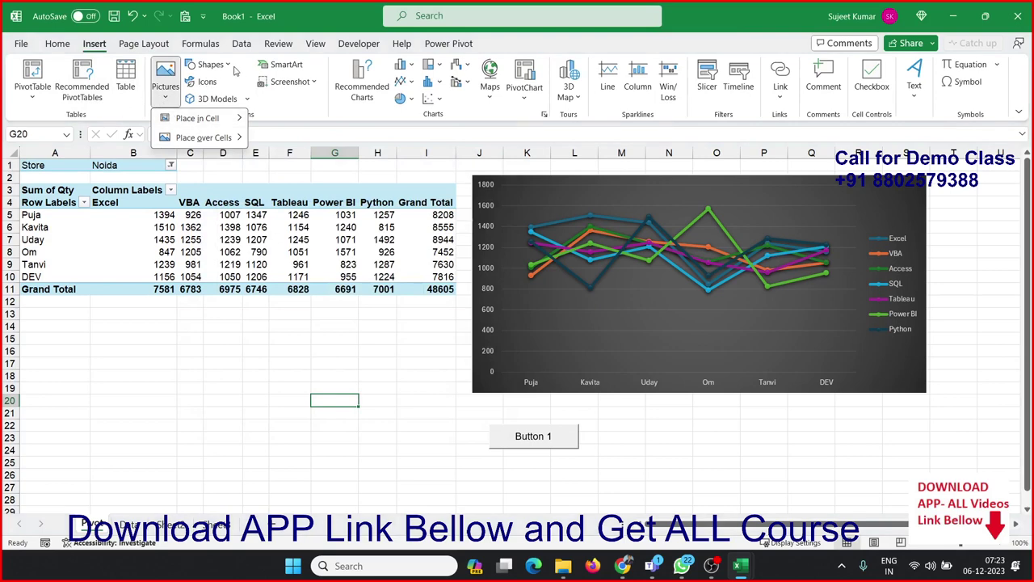
left_click(234, 70)
left_click(234, 70)
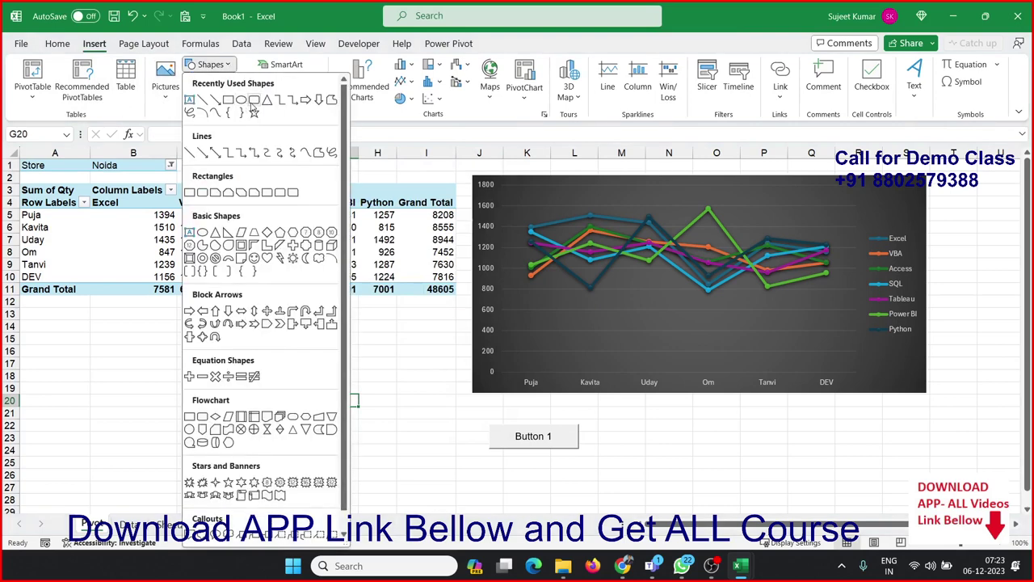
left_click(254, 104)
left_click_drag(435, 456, 501, 481)
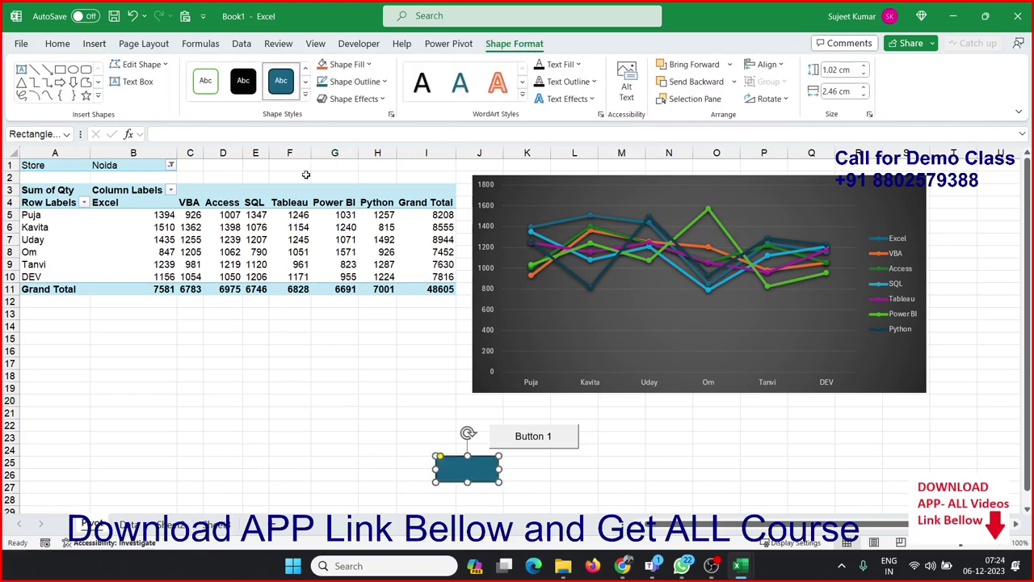
left_click(283, 84)
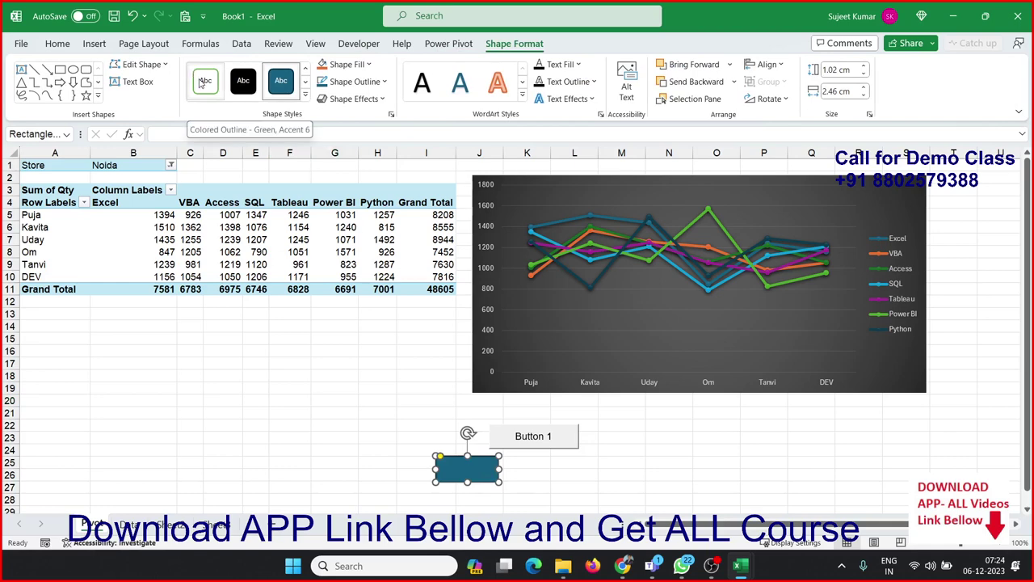
left_click(573, 500)
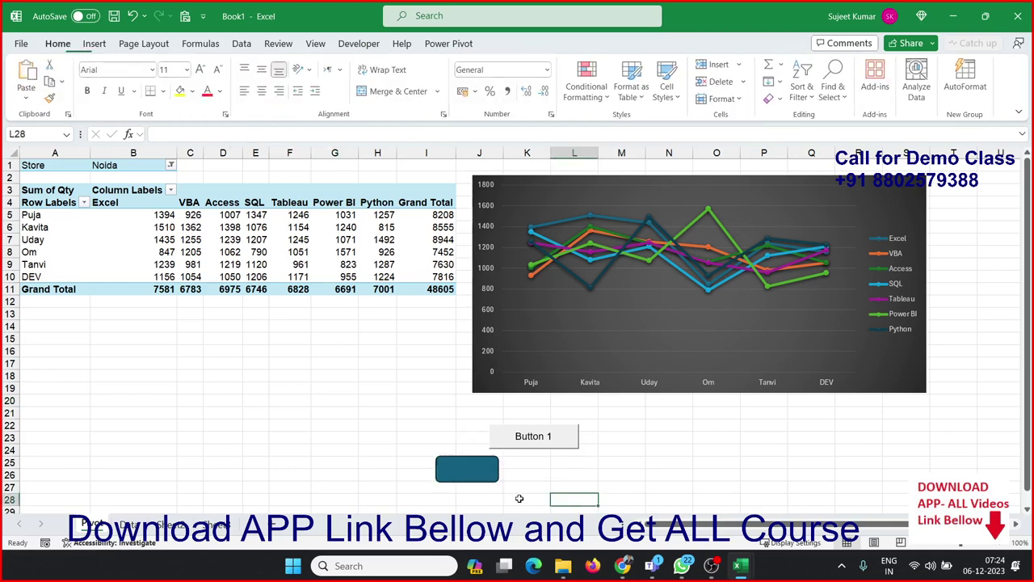
left_click(482, 483)
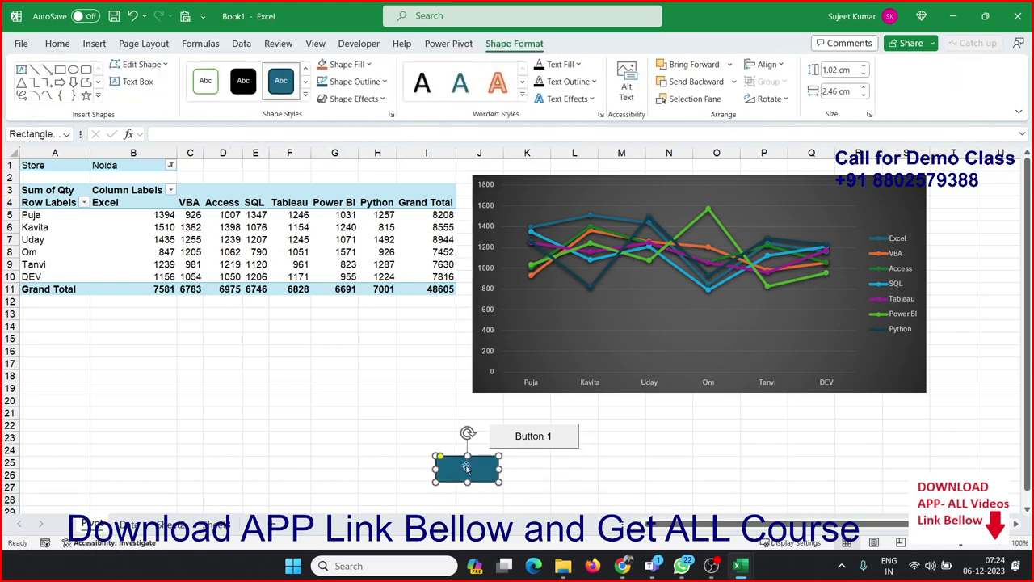
Assign Macro3 to the teal rounded rectangle, then select cell E23
right_click(468, 479)
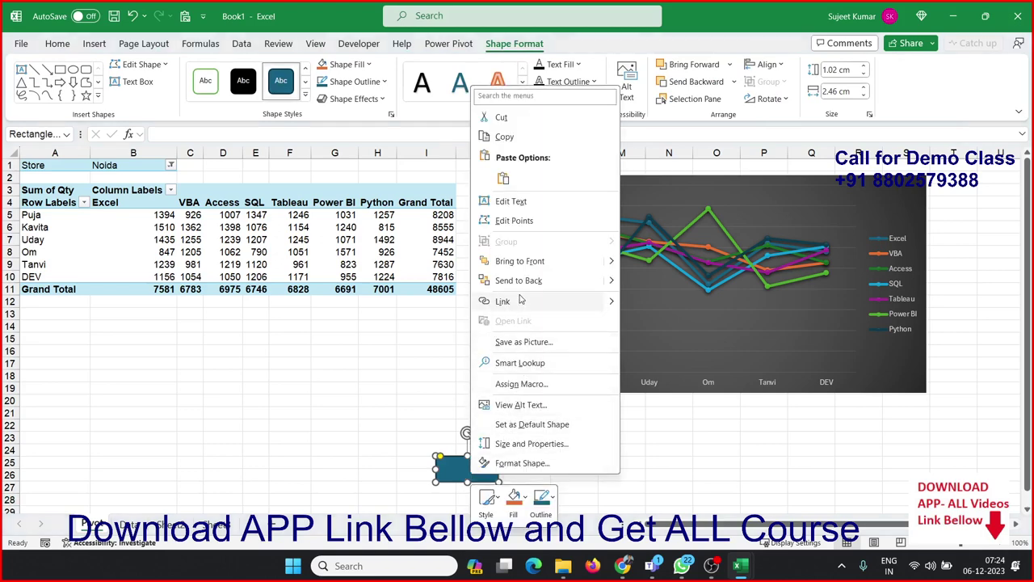
left_click(509, 386)
left_click(375, 338)
mouse_move(651, 566)
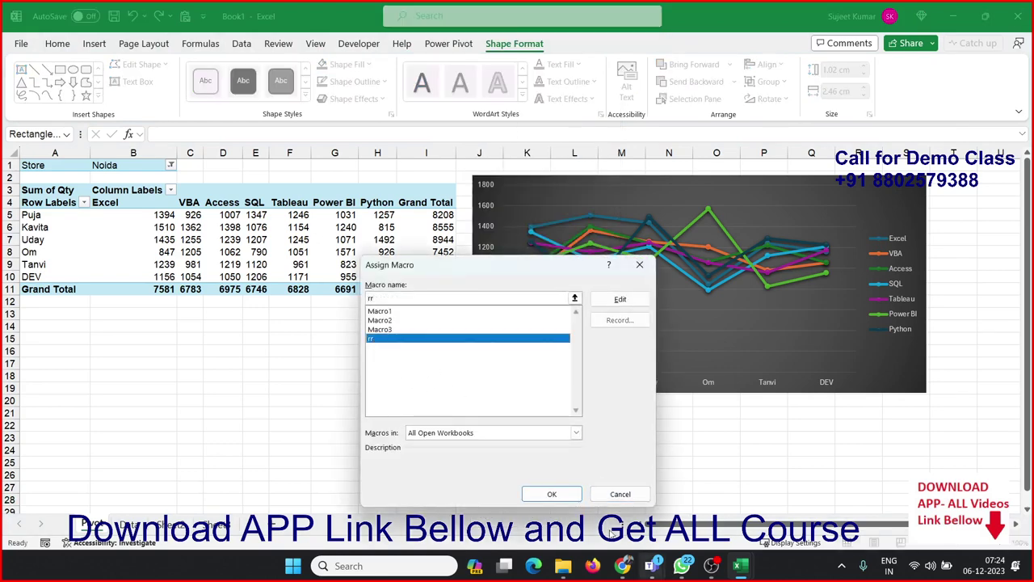
left_click(396, 330)
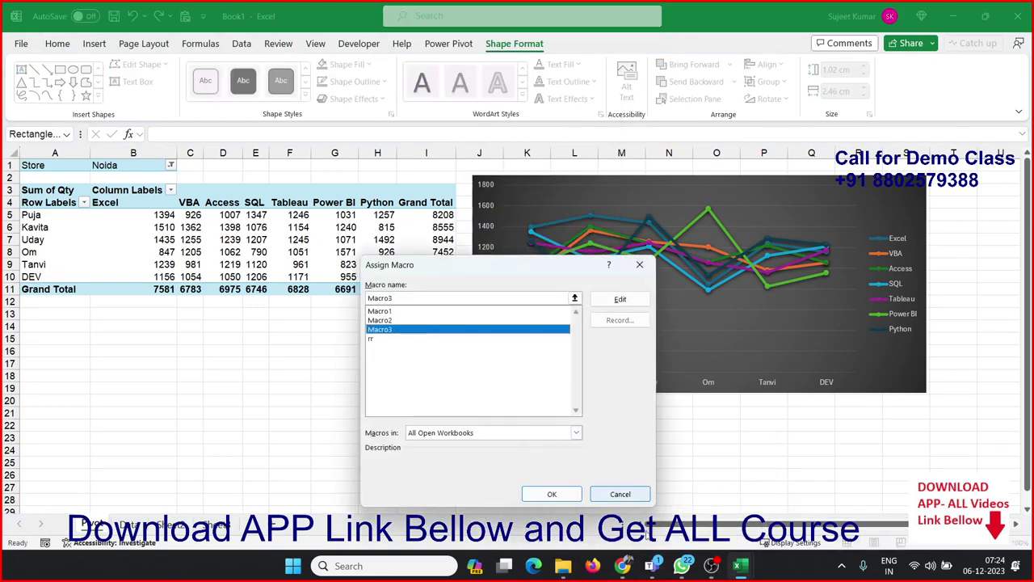
left_click(553, 494)
left_click(538, 486)
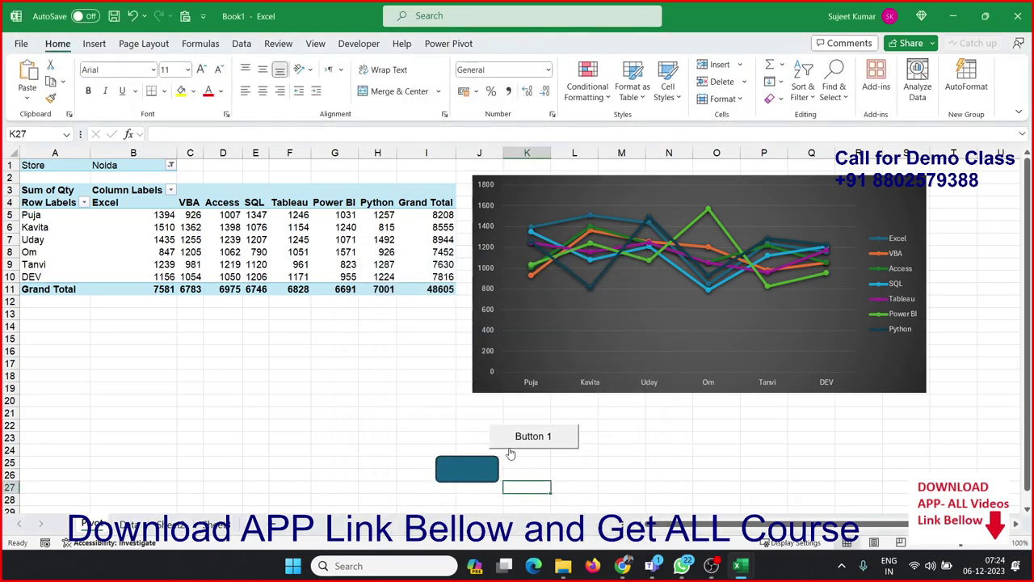
left_click(263, 436)
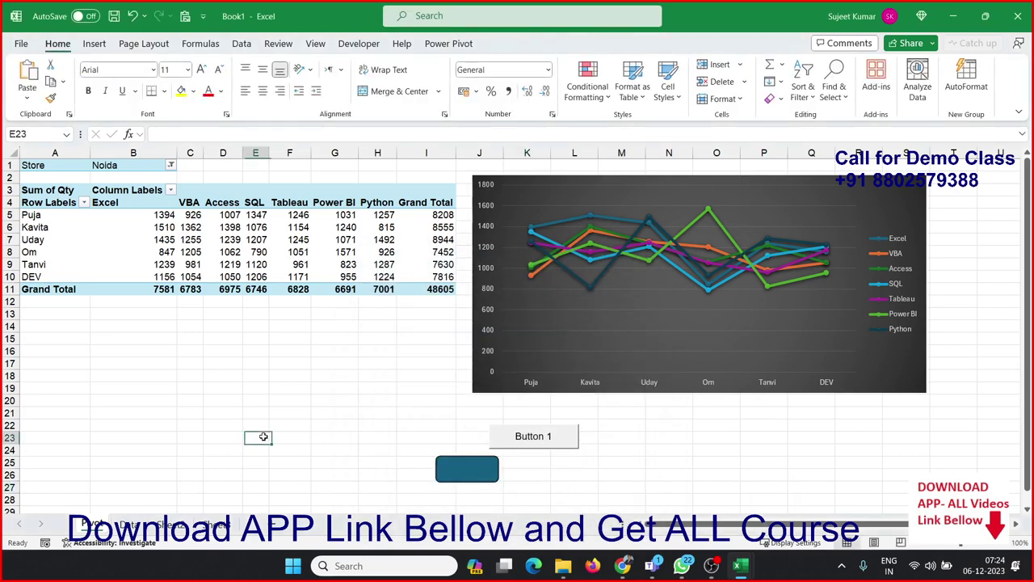